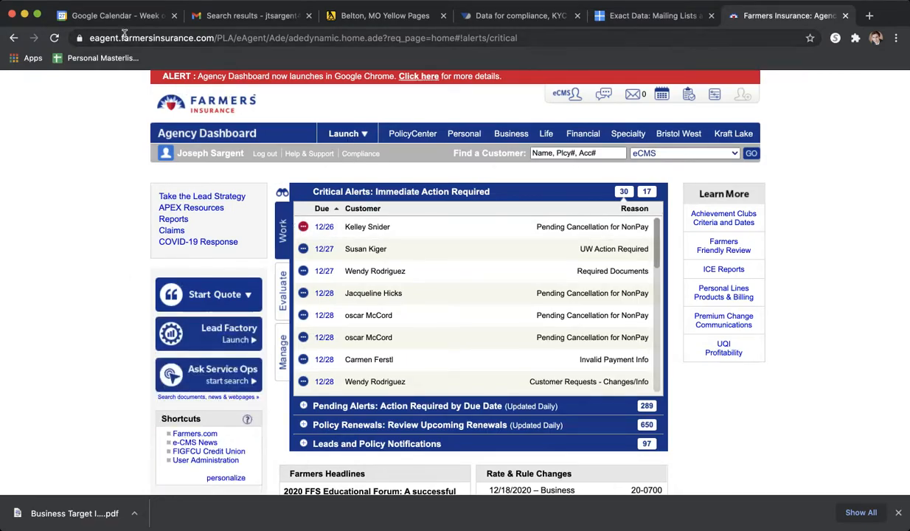
# - Open the Business Insurance product page and examine its products, industries and quoting resources
pyautogui.click(504, 137)
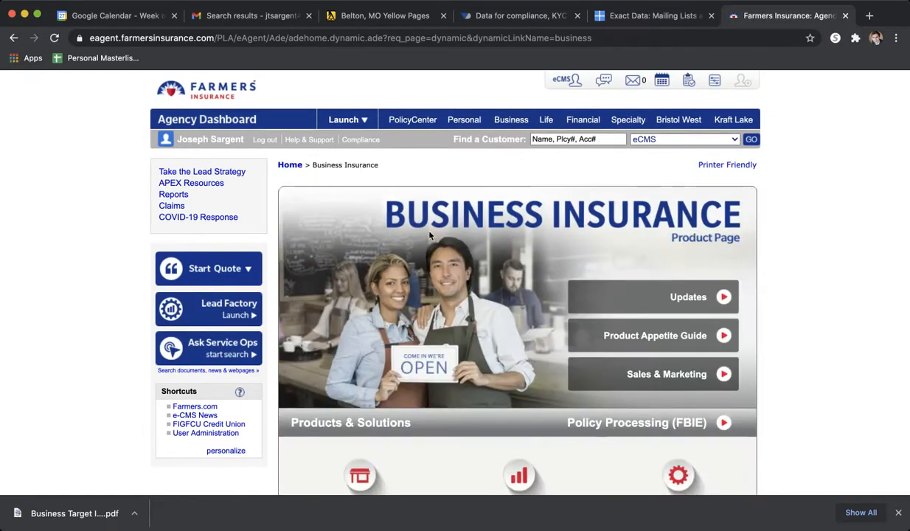
pyautogui.scroll(-2, 429, 235)
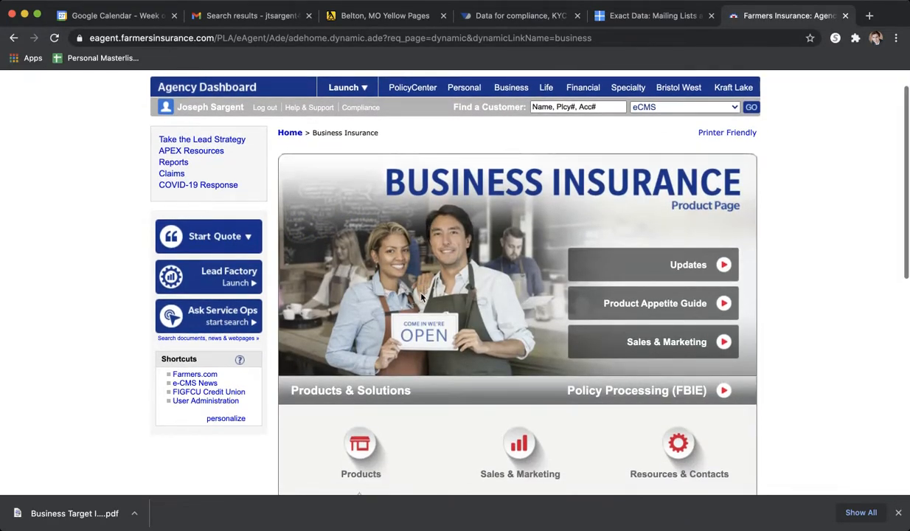
pyautogui.scroll(-6, 421, 297)
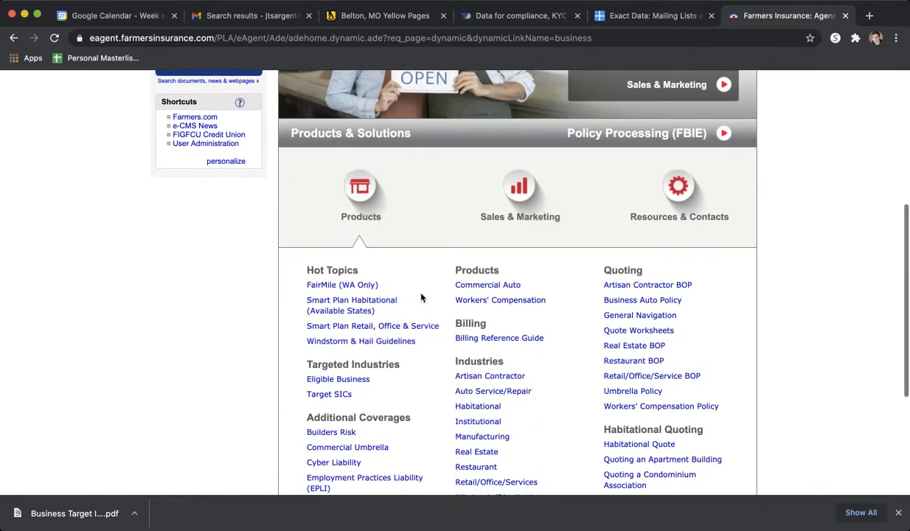
pyautogui.scroll(-3, 421, 297)
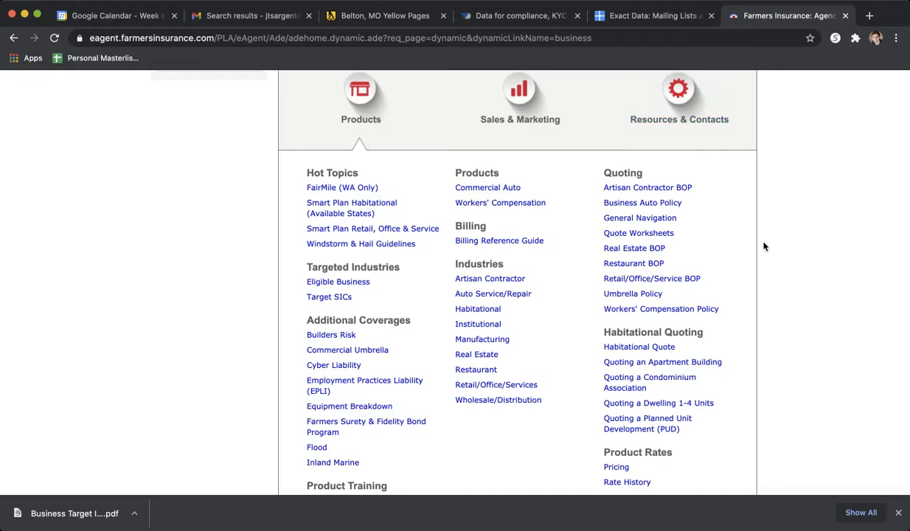
pyautogui.scroll(-3, 764, 247)
pyautogui.scroll(2, 763, 246)
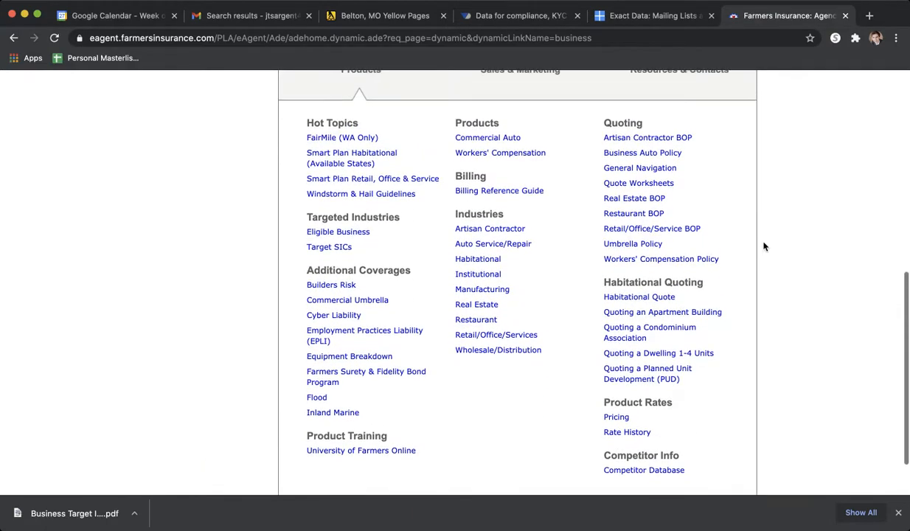
pyautogui.scroll(-1, 764, 246)
pyautogui.scroll(1, 764, 246)
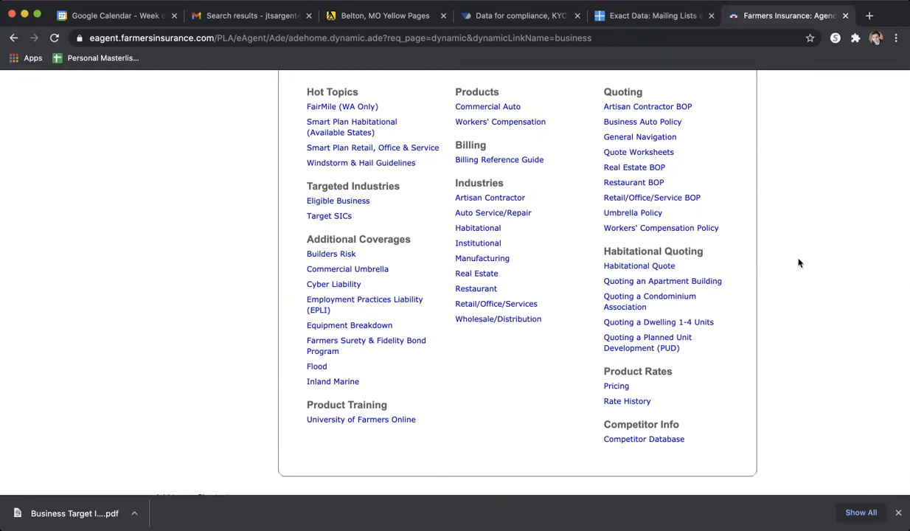
pyautogui.scroll(2, 799, 263)
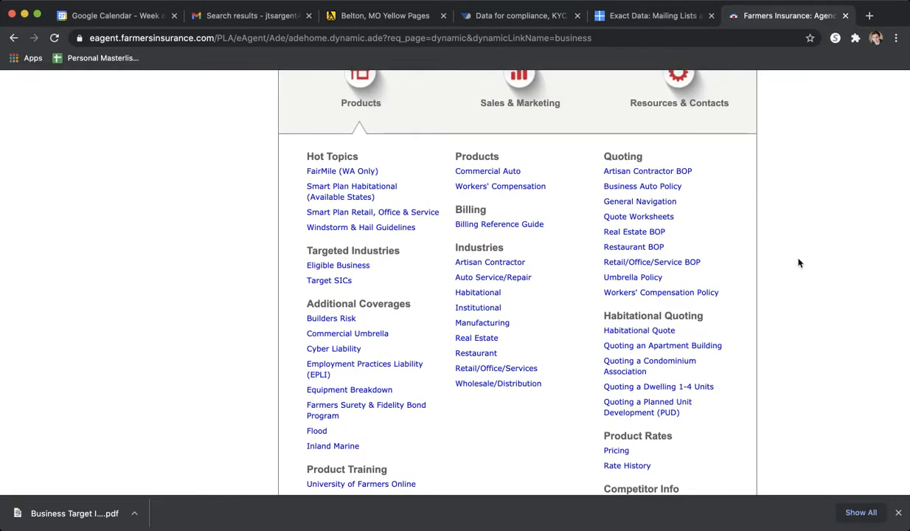
pyautogui.scroll(1, 798, 262)
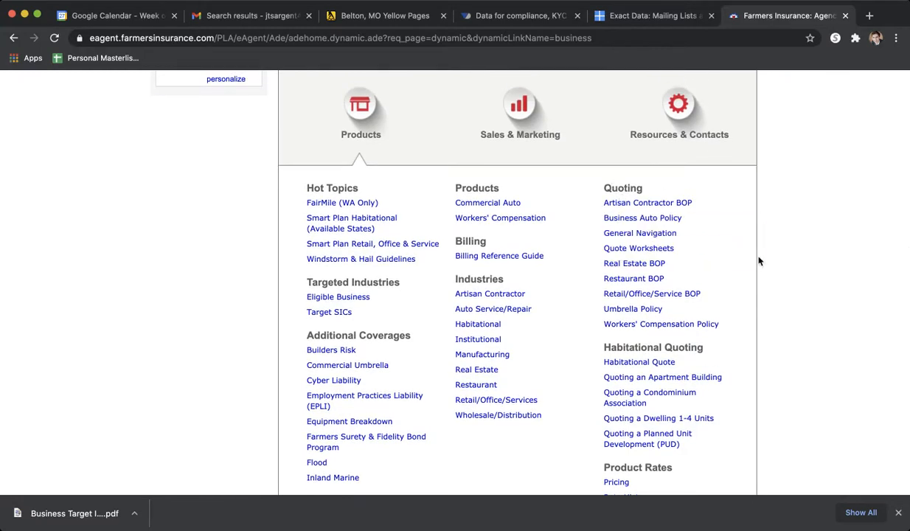
pyautogui.scroll(6, 758, 261)
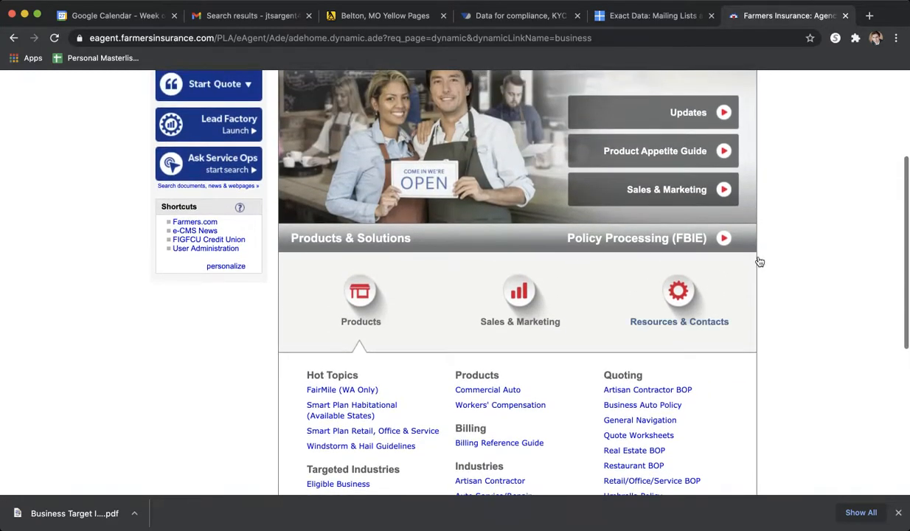
pyautogui.scroll(1, 759, 261)
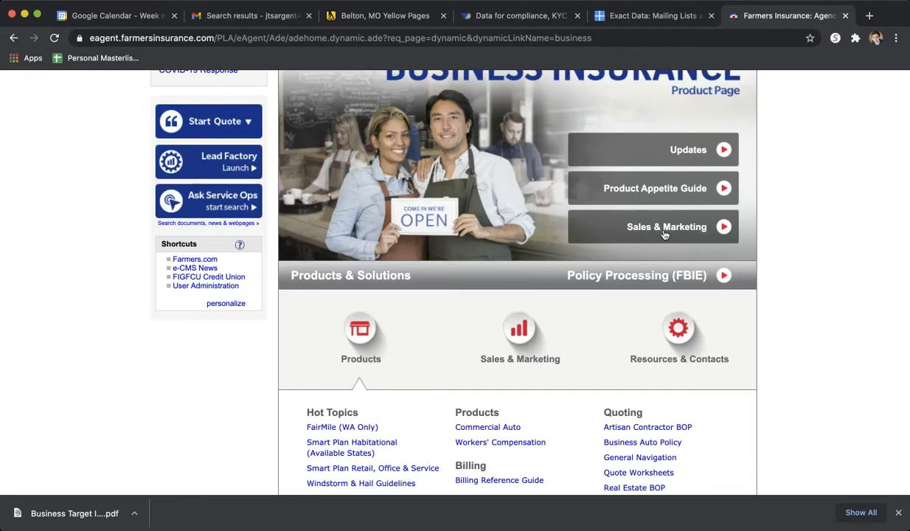
# - Open Policy Processing (FBIE) and look through the worklist of existing quotes and policies
pyautogui.click(607, 282)
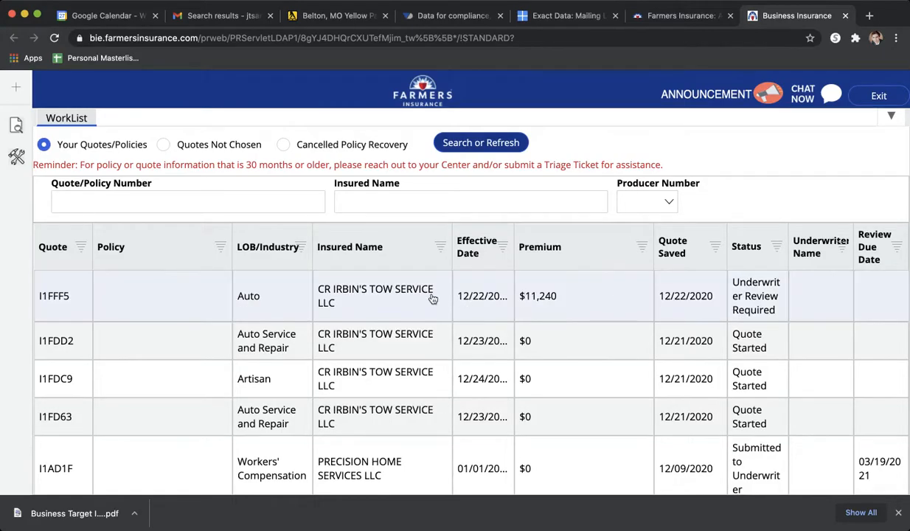
pyautogui.scroll(-3, 433, 297)
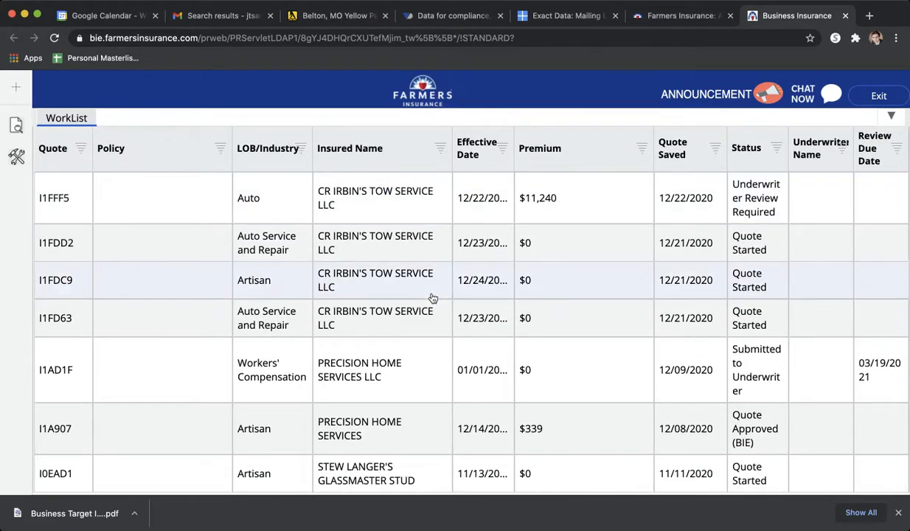
pyautogui.scroll(3, 432, 297)
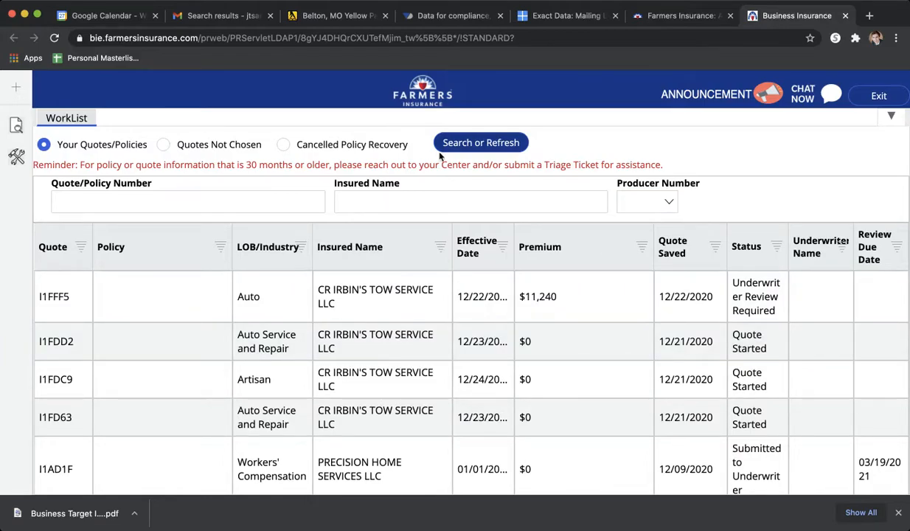
# - Create a new quote of the Restaurant Quote type
pyautogui.moveTo(18, 93)
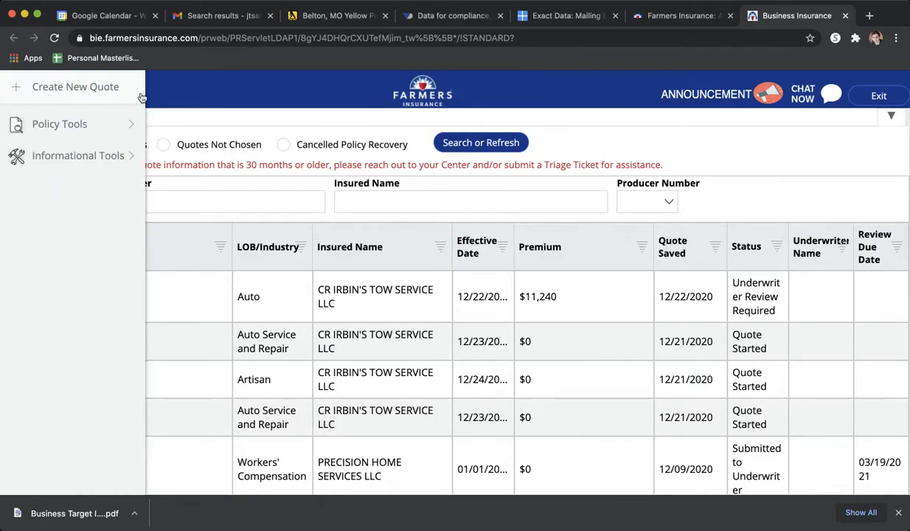
pyautogui.click(73, 89)
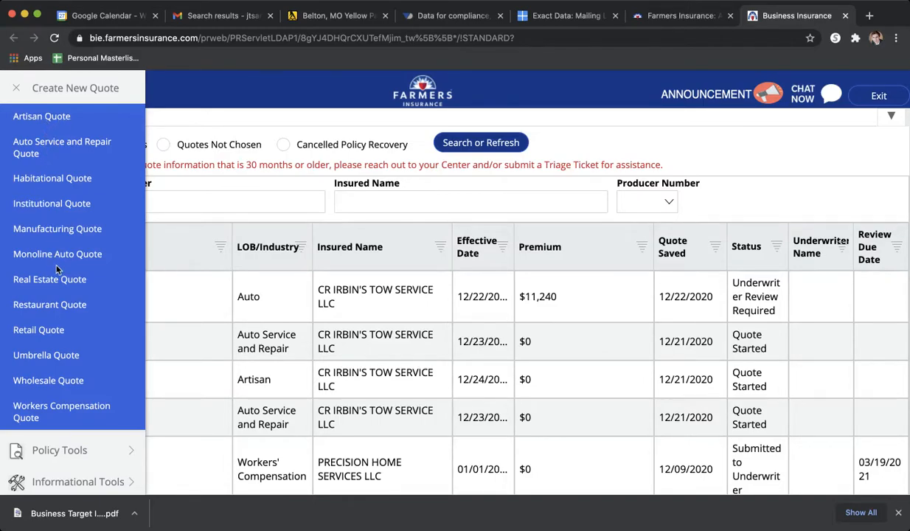
pyautogui.click(45, 304)
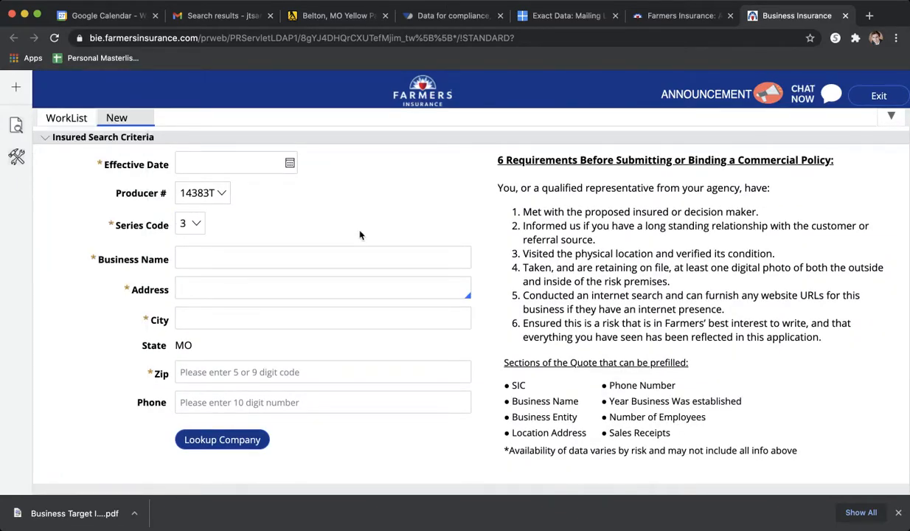
# - Try to set the quote's effective date to 12/16/2020
pyautogui.click(249, 164)
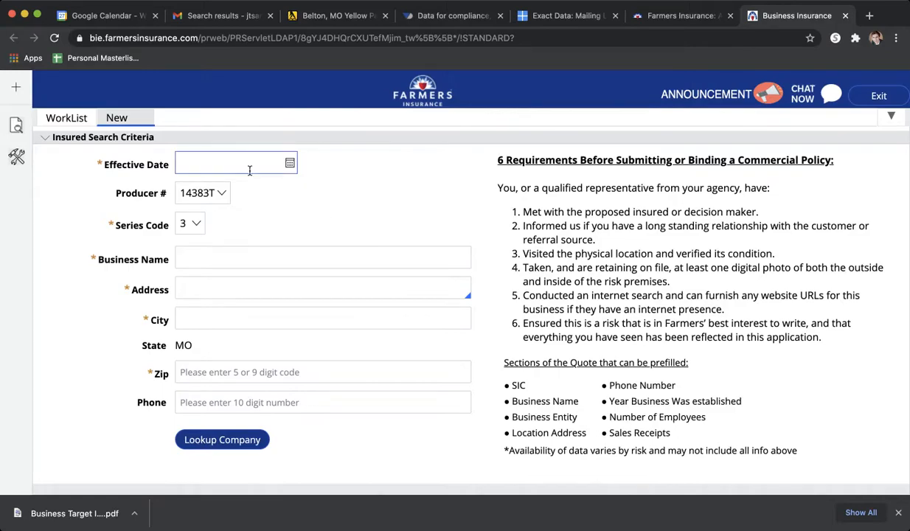
pyautogui.click(290, 163)
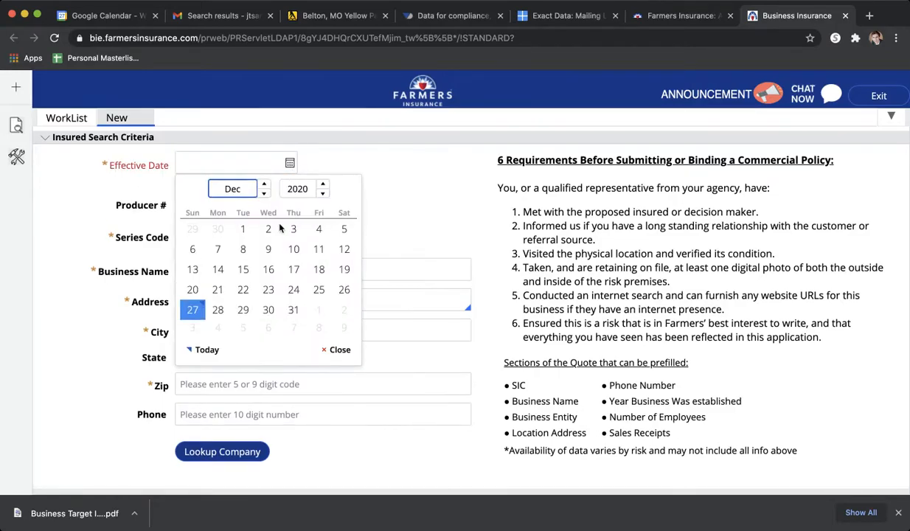
pyautogui.click(267, 265)
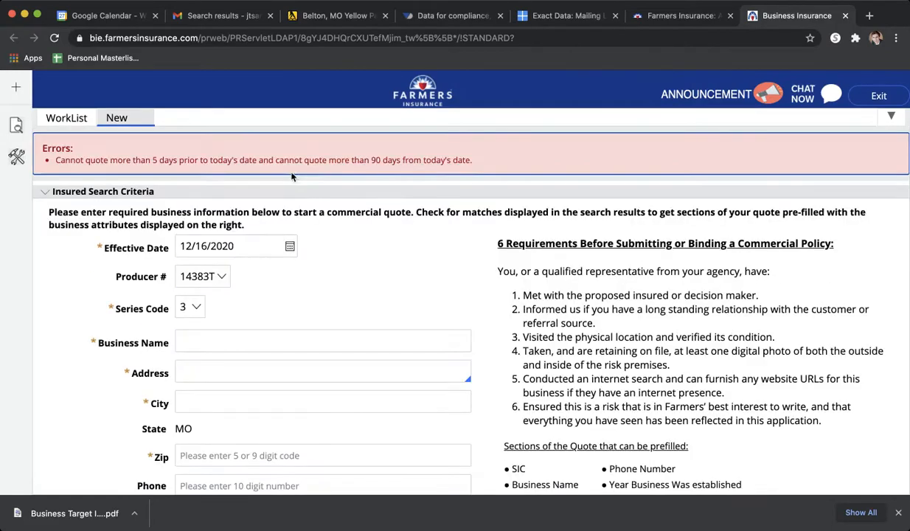
# - Set the quote's effective date to 1/5/2021 using the date picker
pyautogui.click(289, 245)
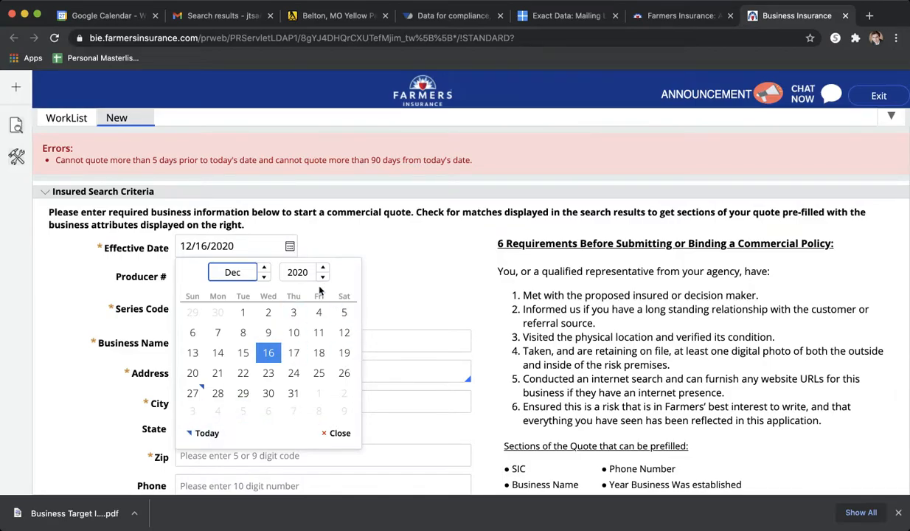
pyautogui.click(264, 275)
pyautogui.click(265, 267)
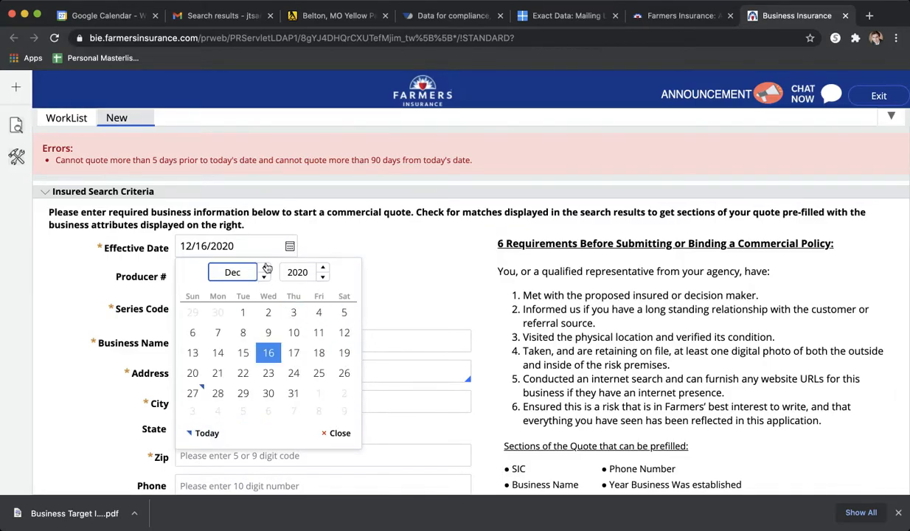
pyautogui.click(322, 267)
pyautogui.moveTo(263, 278); pyautogui.dragTo(263, 277)
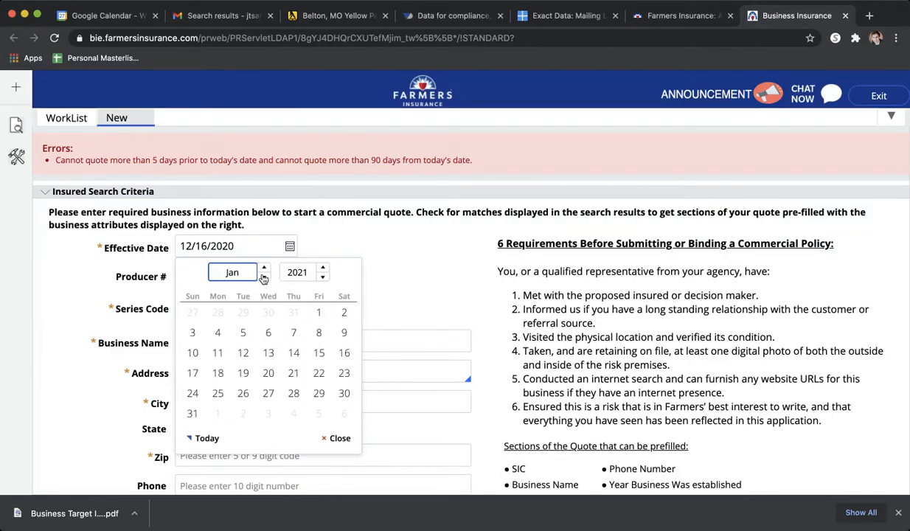
pyautogui.click(243, 332)
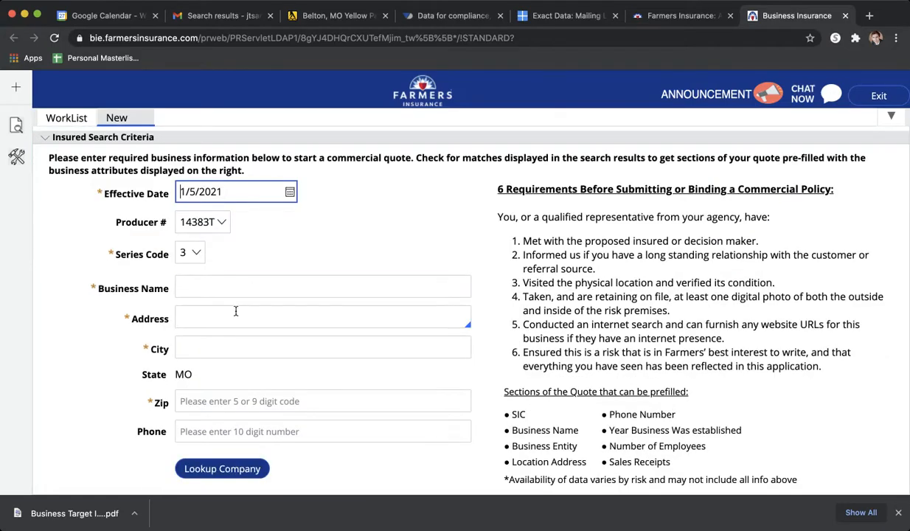
# - Set the quote's series code to D, keeping the preselected producer number
pyautogui.click(220, 225)
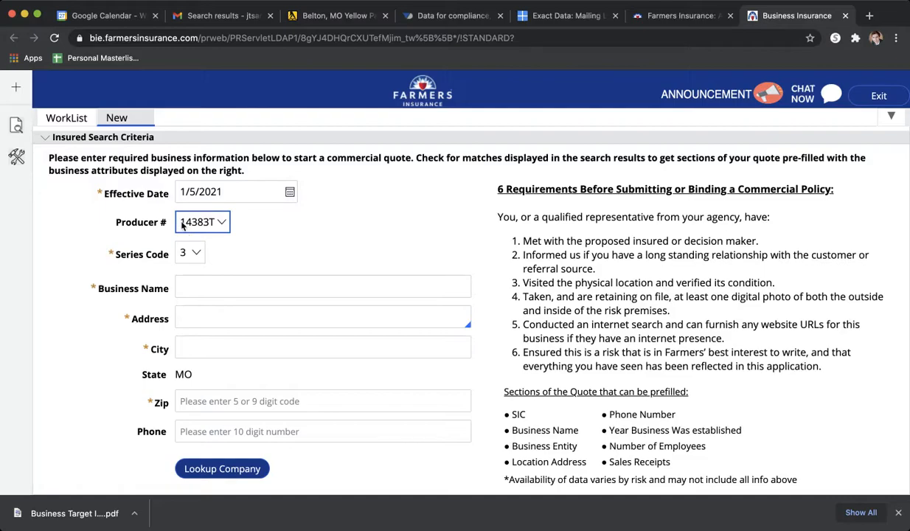
pyautogui.click(204, 254)
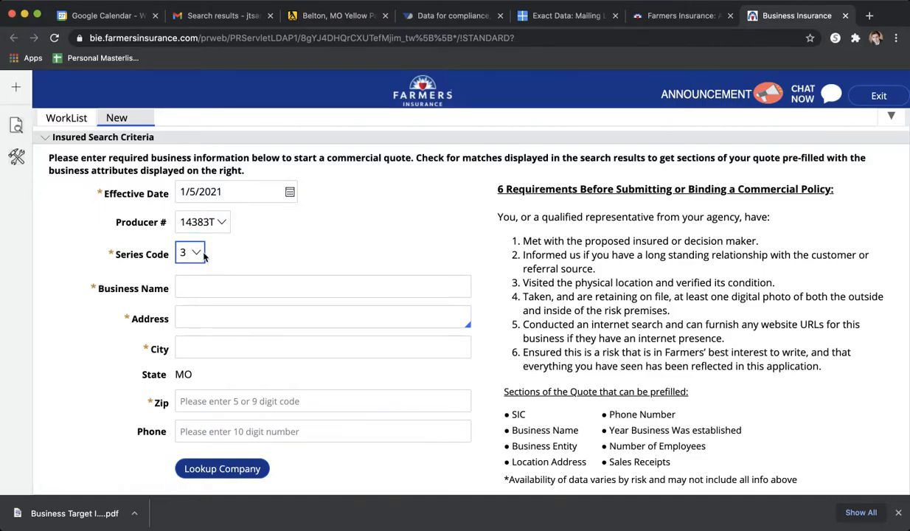
pyautogui.press('d')
# - Enter "Food Stuff Inc" as the business name
pyautogui.click(199, 287)
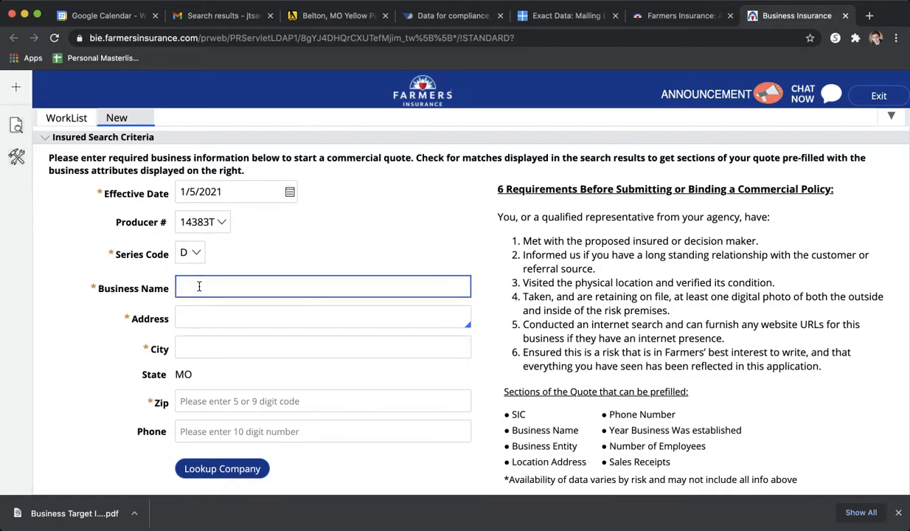
pyautogui.write('Food Stuff Inc')
# - Fill in the business's street address, city and zip code
pyautogui.press('Tab')
pyautogui.write('123 Maint')
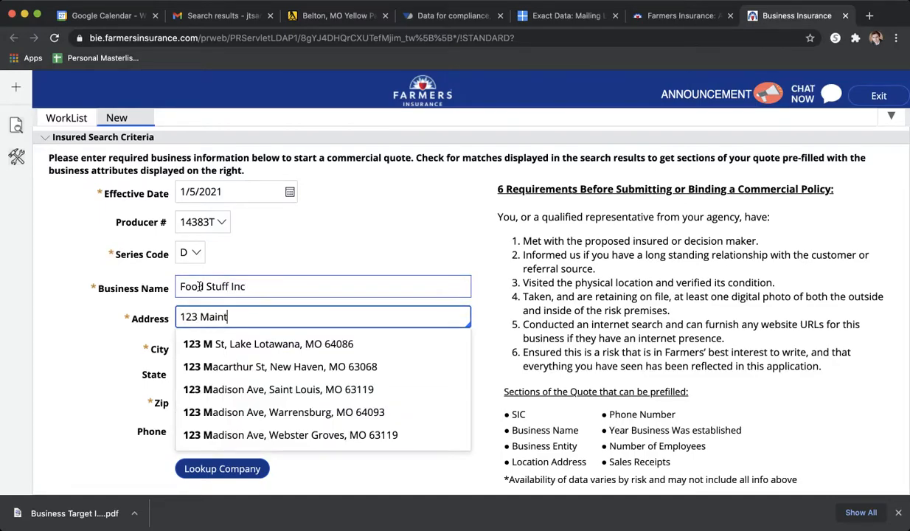
pyautogui.press('BackSpace')
pyautogui.write('st')
pyautogui.press('Tab')
pyautogui.write('Grandview')
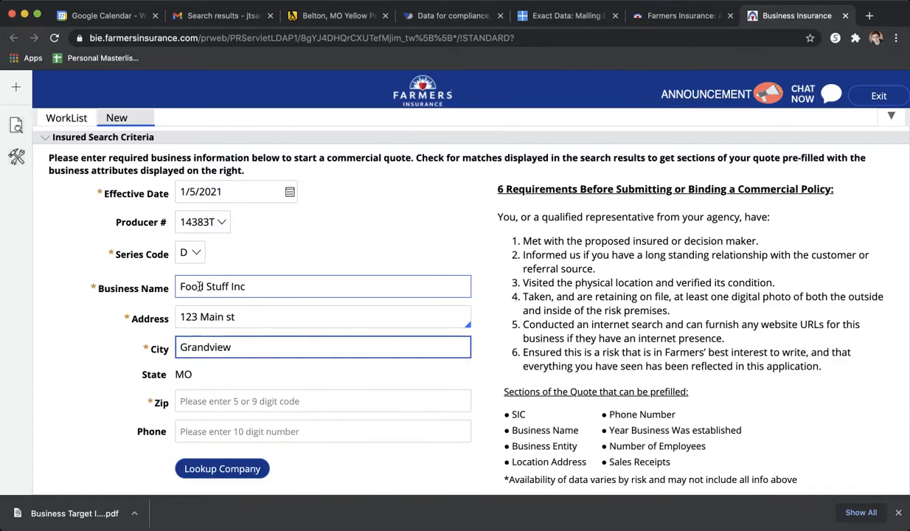
pyautogui.press('Tab')
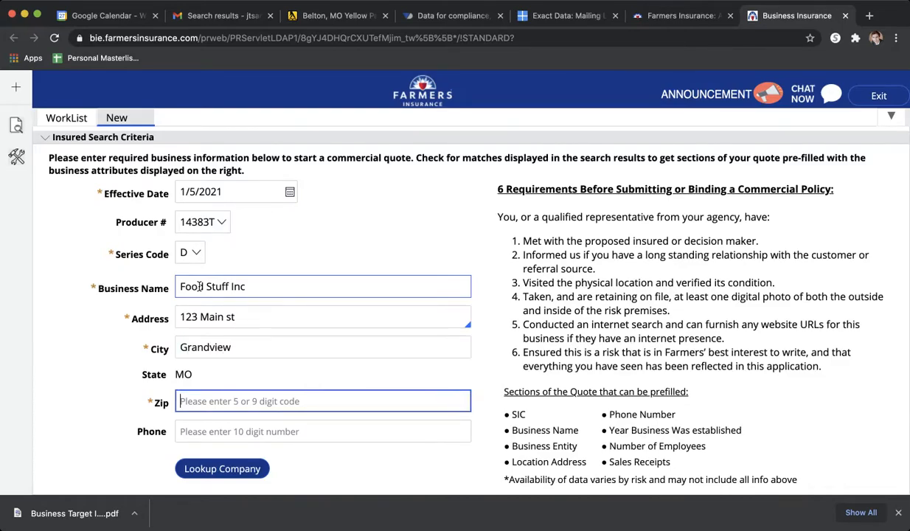
pyautogui.write('64030')
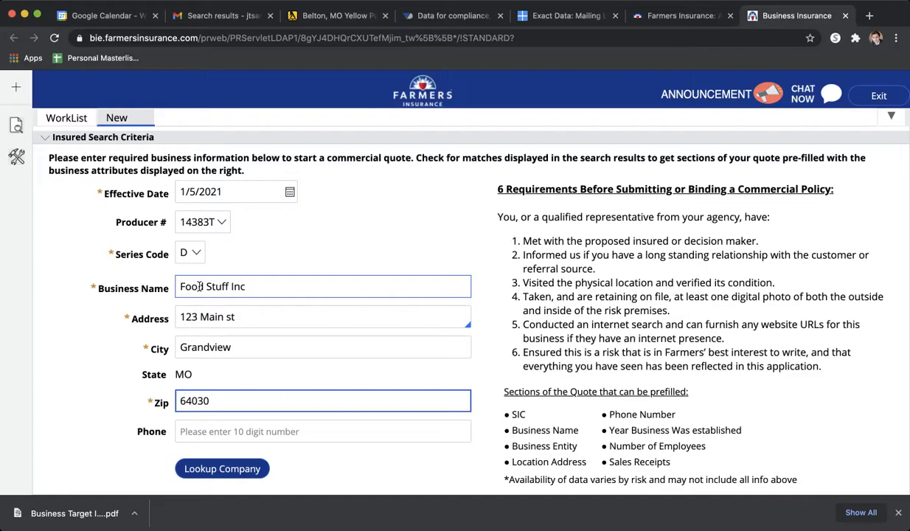
# - Look up the company, and start the quote with the business information entered in the form
pyautogui.scroll(-1, 367, 266)
pyautogui.click(246, 451)
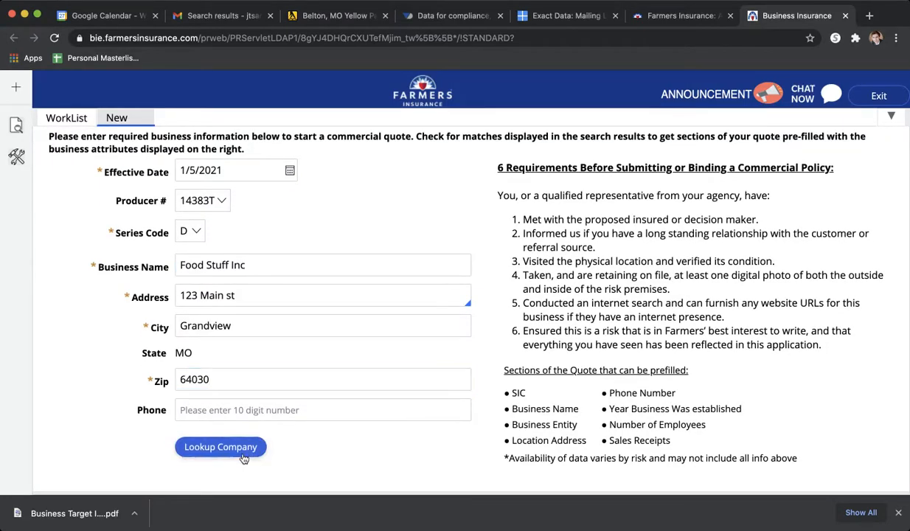
pyautogui.scroll(-4, 371, 406)
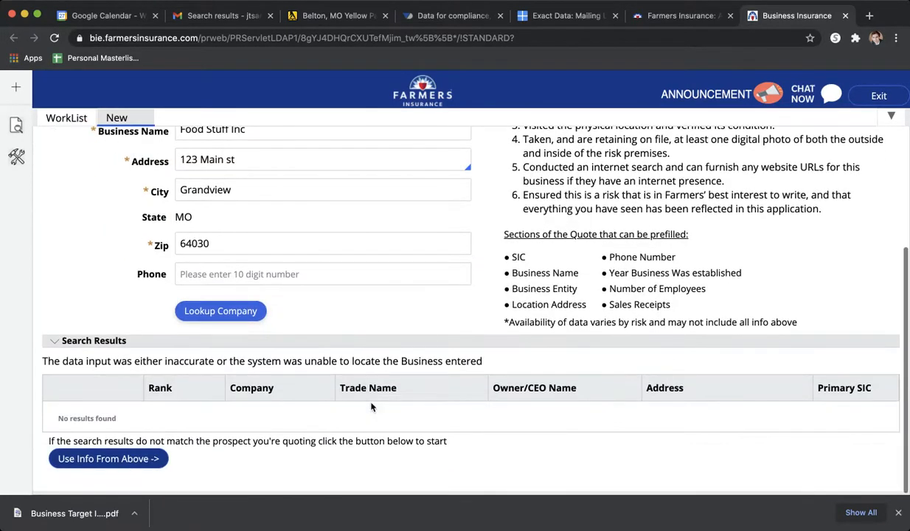
pyautogui.click(122, 458)
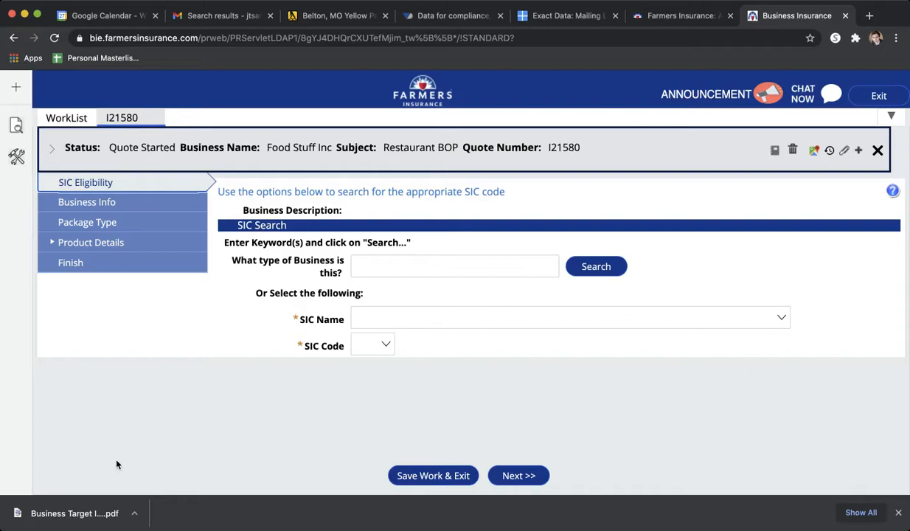
# - Search for the SIC code with the business type keyword "restaurant"
pyautogui.click(414, 266)
pyautogui.write('restauran')
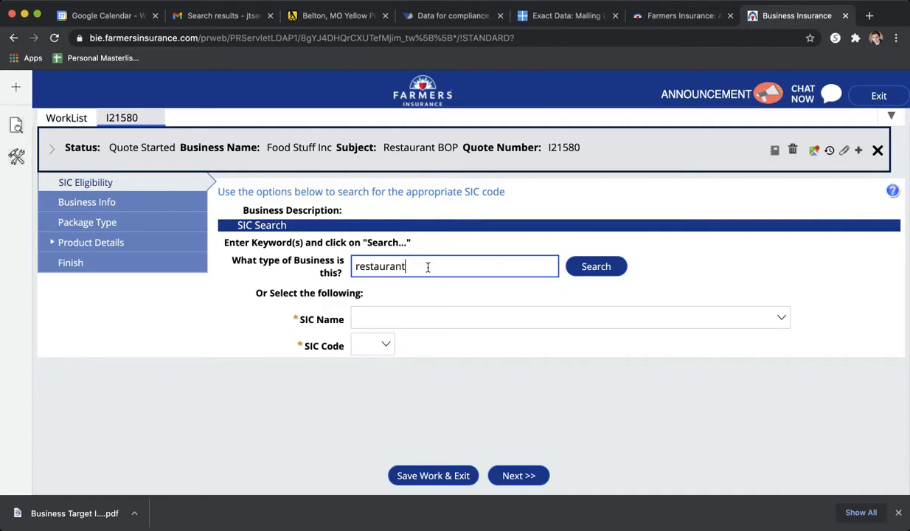
pyautogui.write('t')
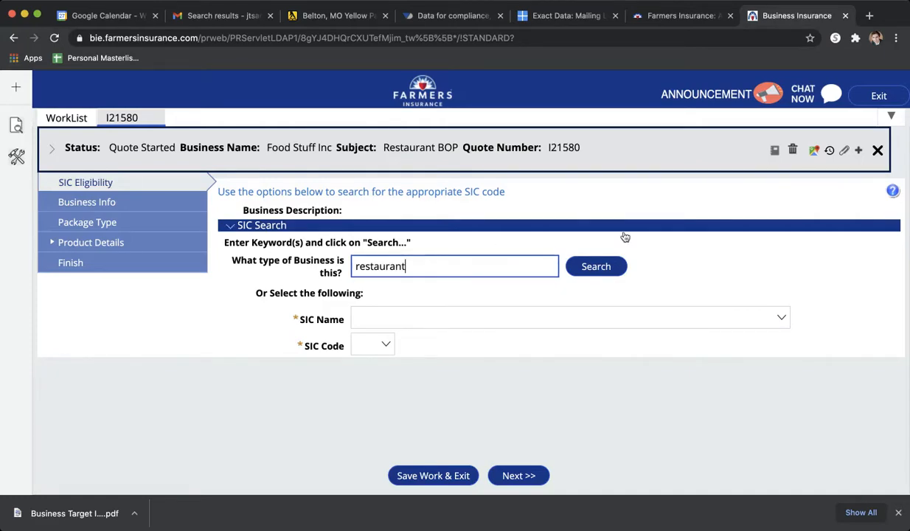
pyautogui.click(600, 268)
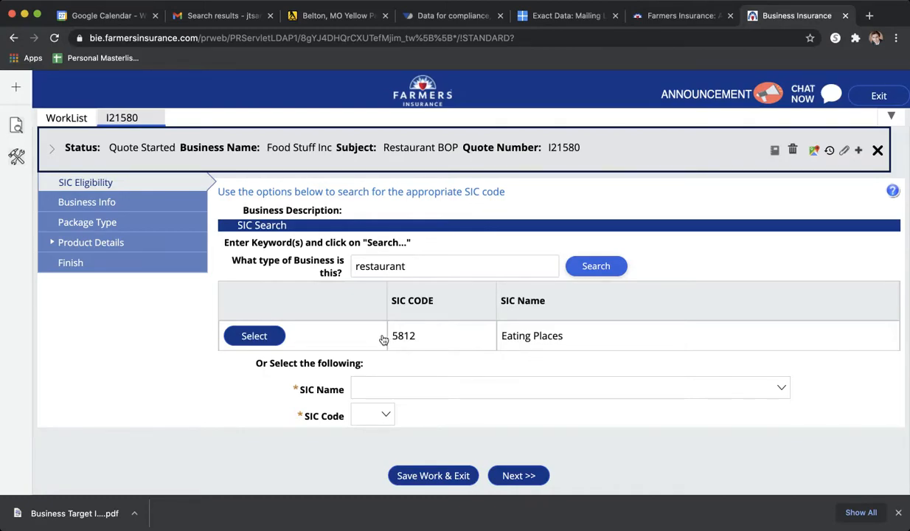
# - Select SIC code 5812 Eating Places with the classification "Restaurants - Limited or No Table Service - without Commercial Cooking"
pyautogui.click(254, 338)
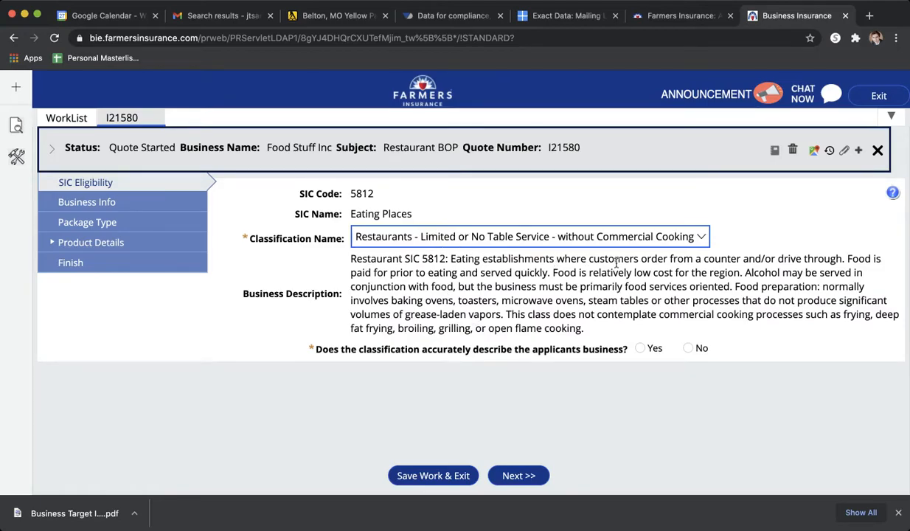
pyautogui.moveTo(361, 259); pyautogui.dragTo(565, 316)
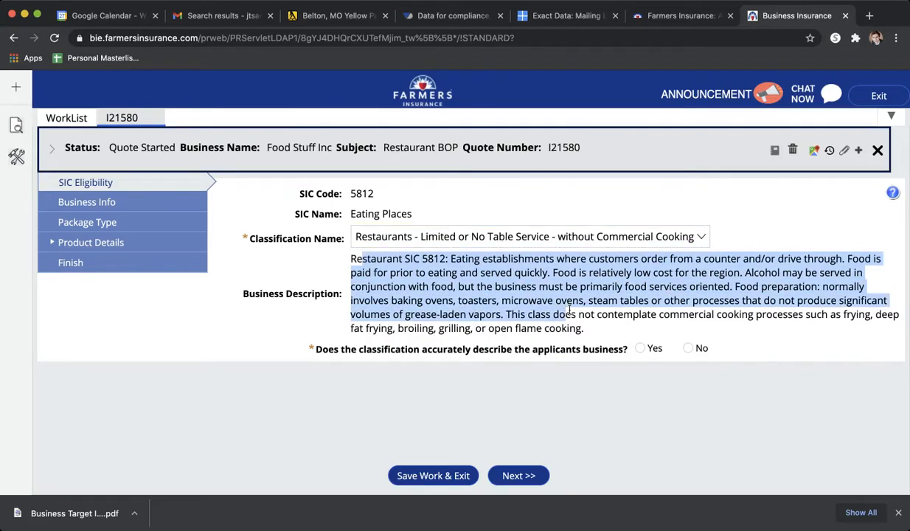
pyautogui.click(538, 213)
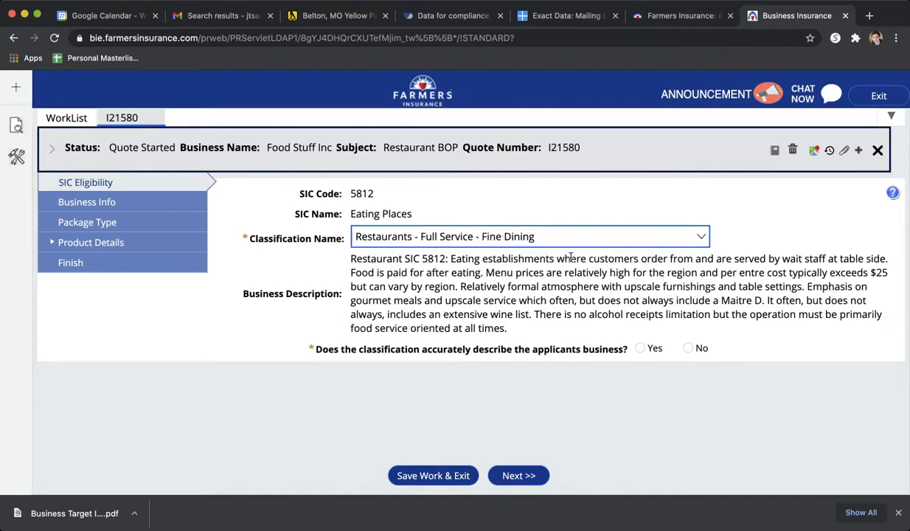
pyautogui.click(538, 212)
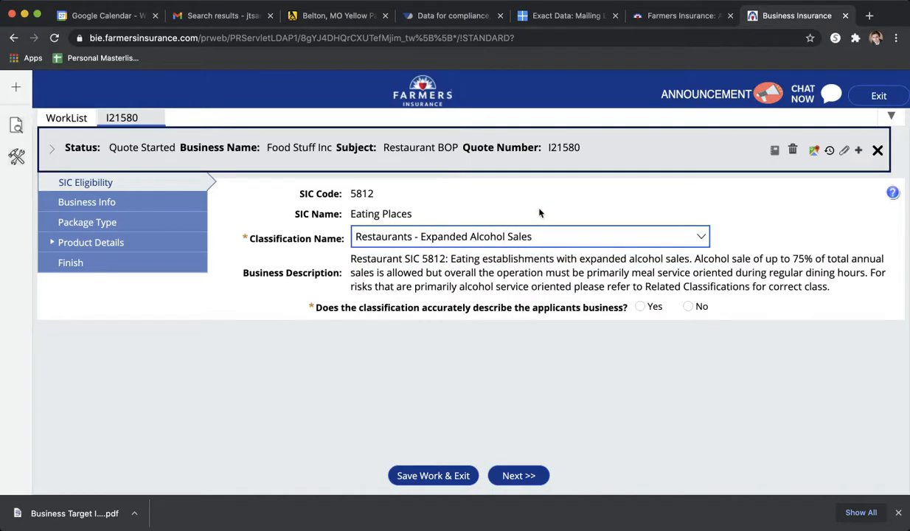
pyautogui.click(520, 296)
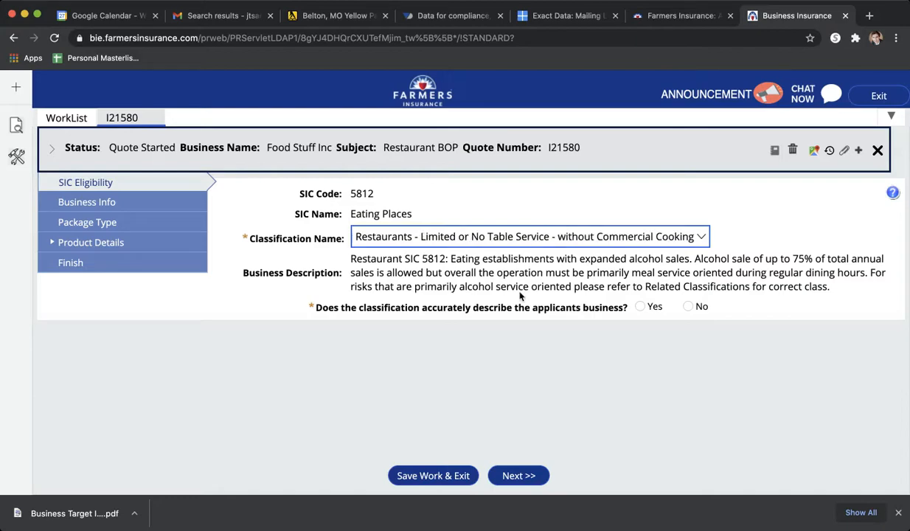
pyautogui.moveTo(313, 344); pyautogui.dragTo(485, 347)
pyautogui.click(472, 337)
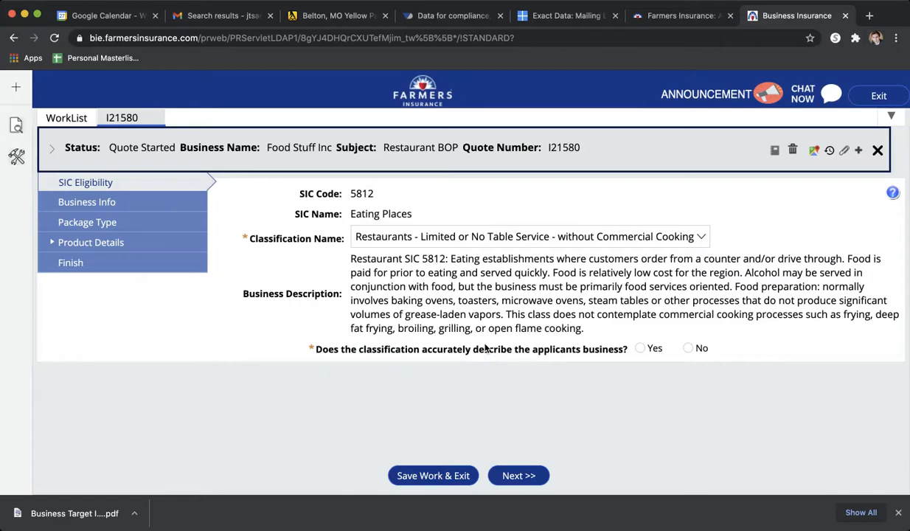
# - Confirm that the classification describes the applicant's business and set the Governing Class Code to 9082 RESTAURANT NOC
pyautogui.click(639, 348)
pyautogui.scroll(-3, 523, 368)
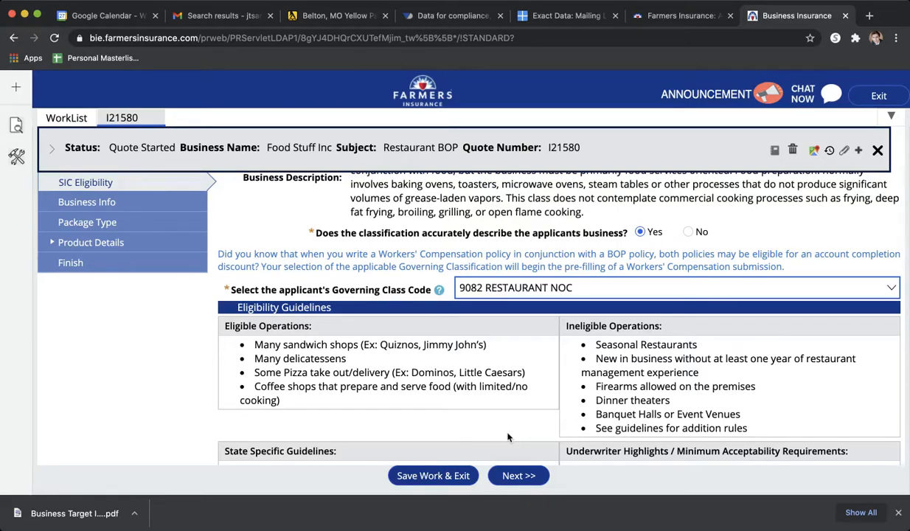
# - Review the eligibility guidelines, and continue to the business information with the applicant marked as eligible
pyautogui.scroll(-1, 511, 377)
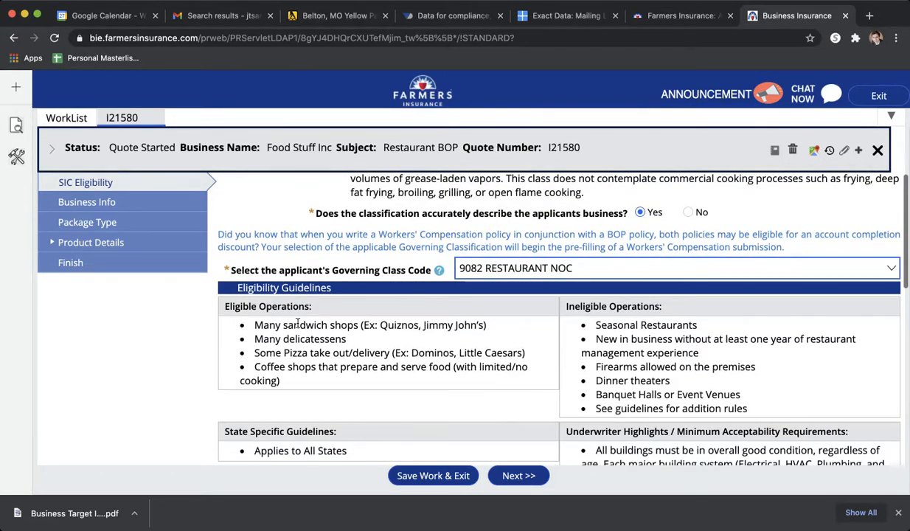
pyautogui.scroll(-3, 356, 335)
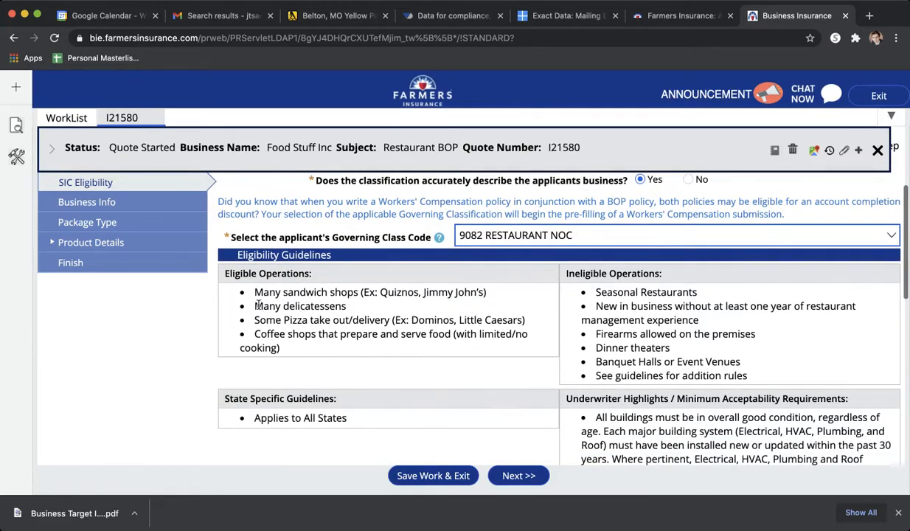
pyautogui.scroll(1, 310, 294)
pyautogui.scroll(-2, 319, 293)
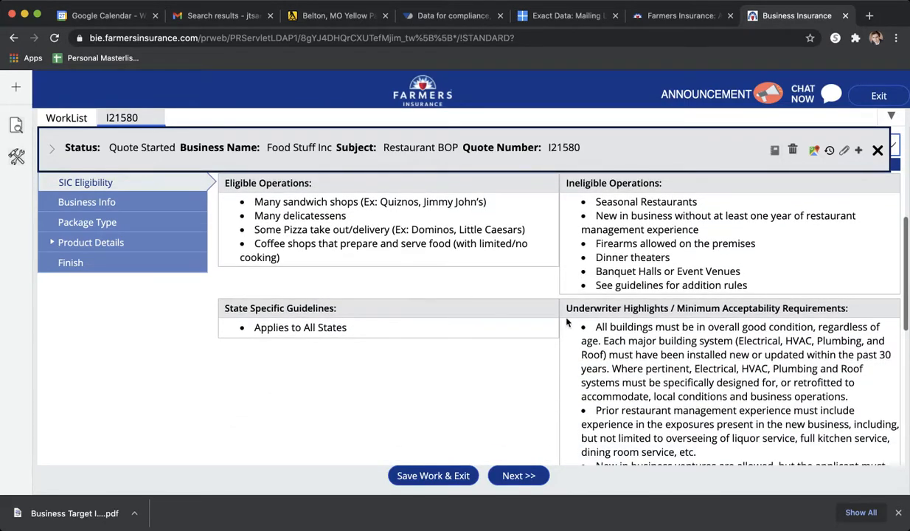
pyautogui.scroll(-4, 700, 333)
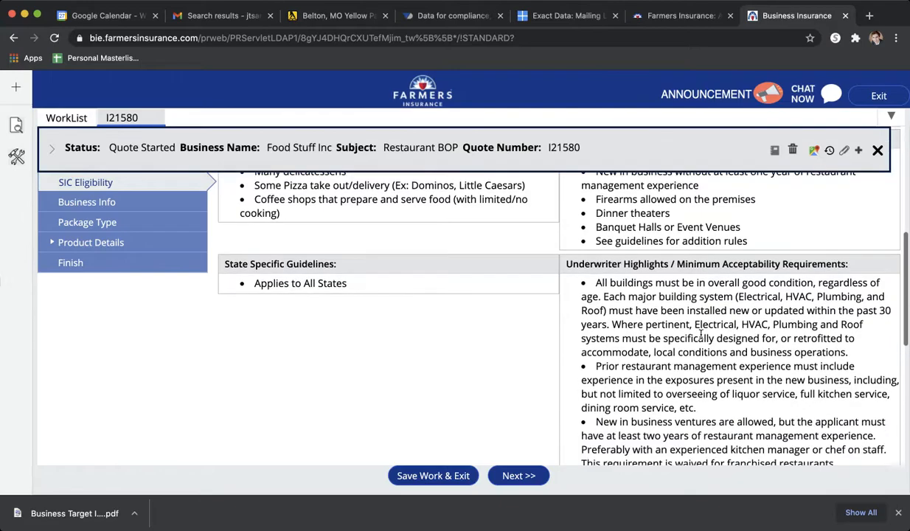
pyautogui.scroll(-8, 581, 382)
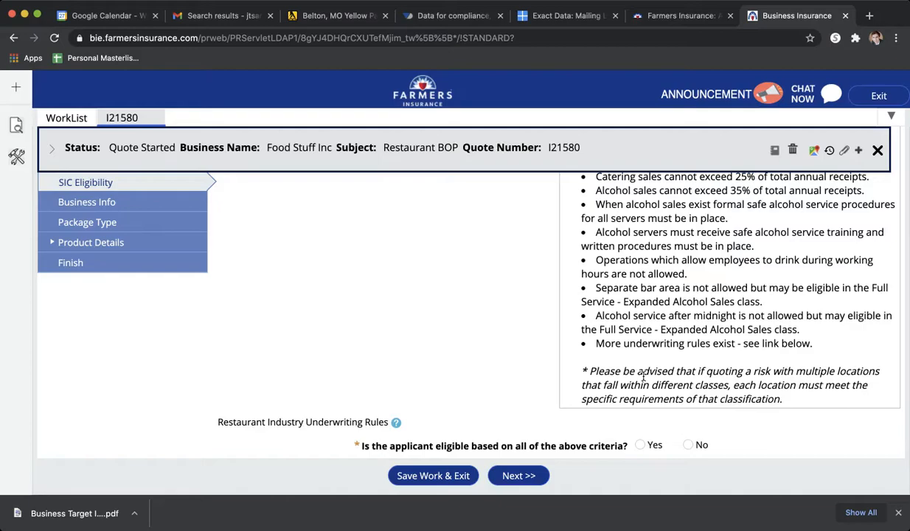
pyautogui.click(640, 445)
pyautogui.click(522, 478)
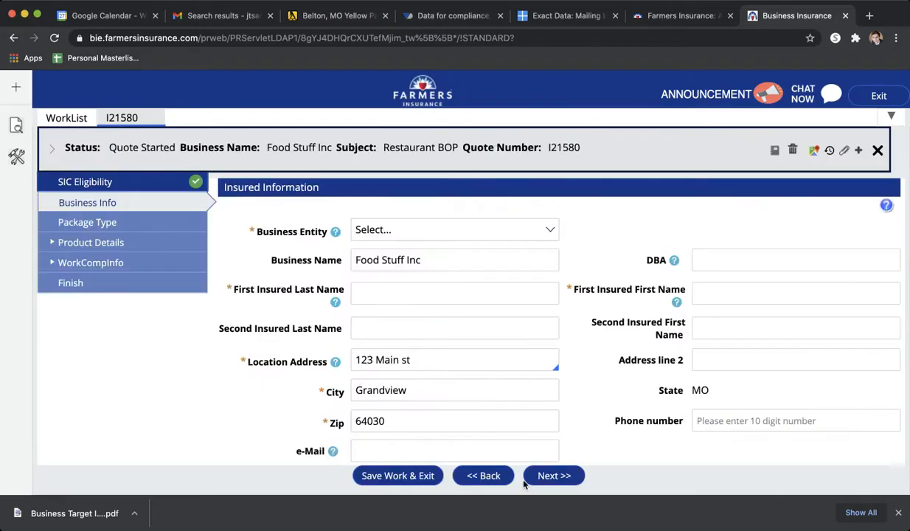
# - Enter the first insured's last name and first name in the insured information
pyautogui.click(457, 291)
pyautogui.press('Tab')
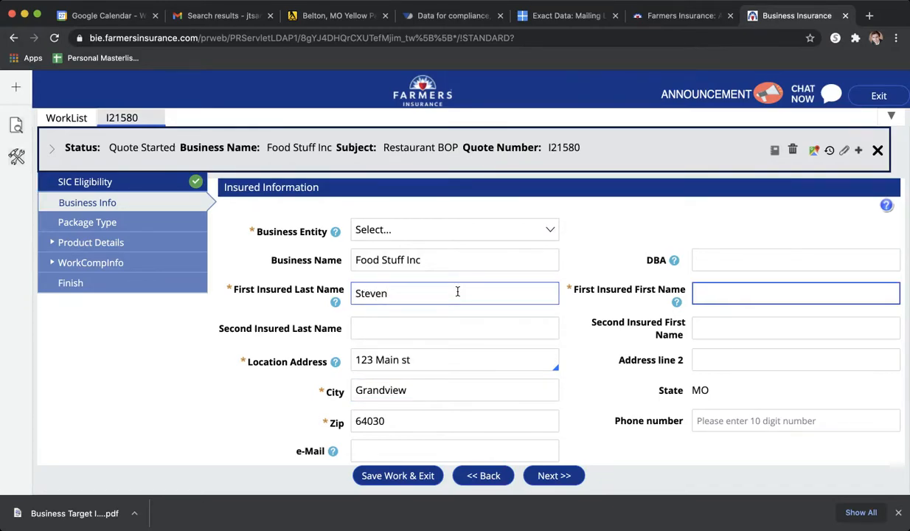
pyautogui.hotkey('shift', 'Tab')
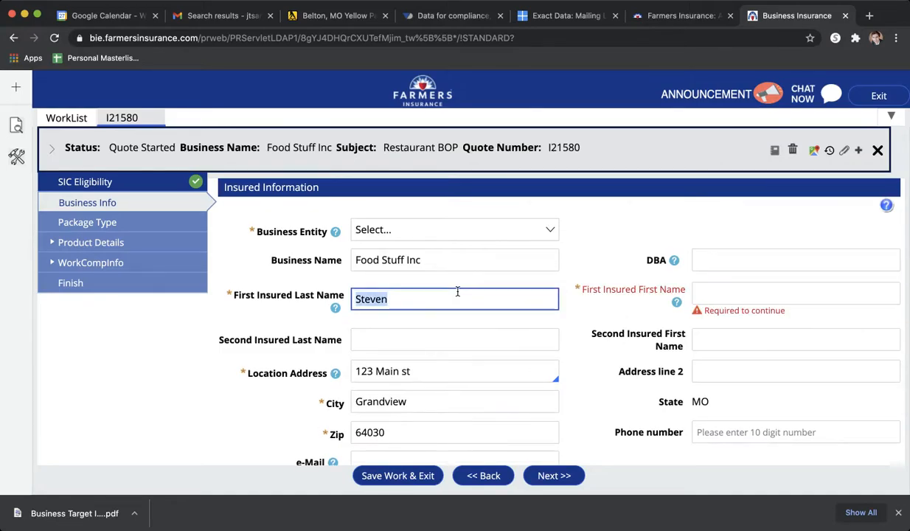
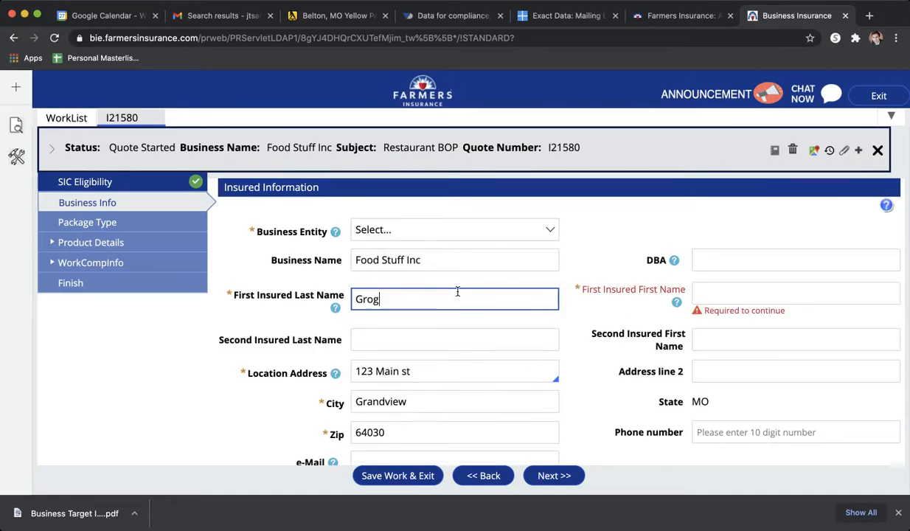
pyautogui.press('Tab')
pyautogui.write('Steven')
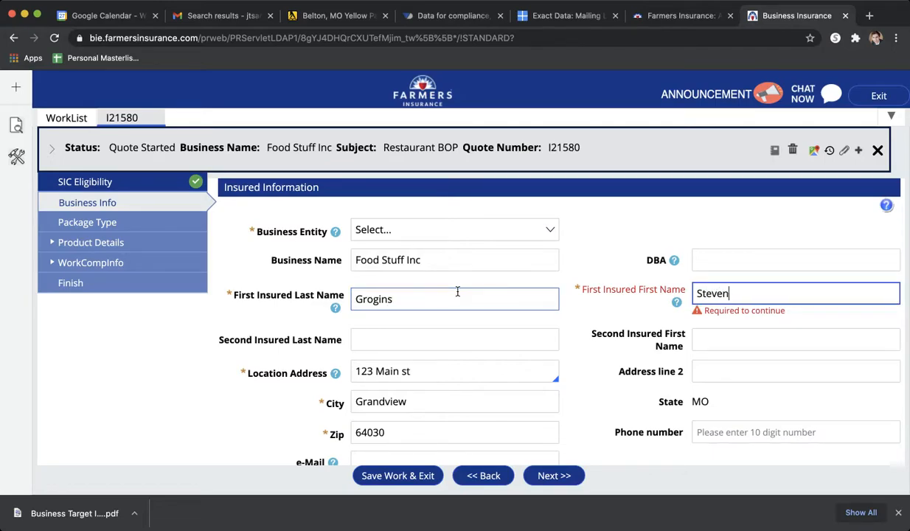
pyautogui.press('Tab')
# - Answer No to personal auto and homeowners policies being insured with Farmers, and set the Type of Quote to Potential Customer (Prospect)
pyautogui.scroll(-5, 565, 359)
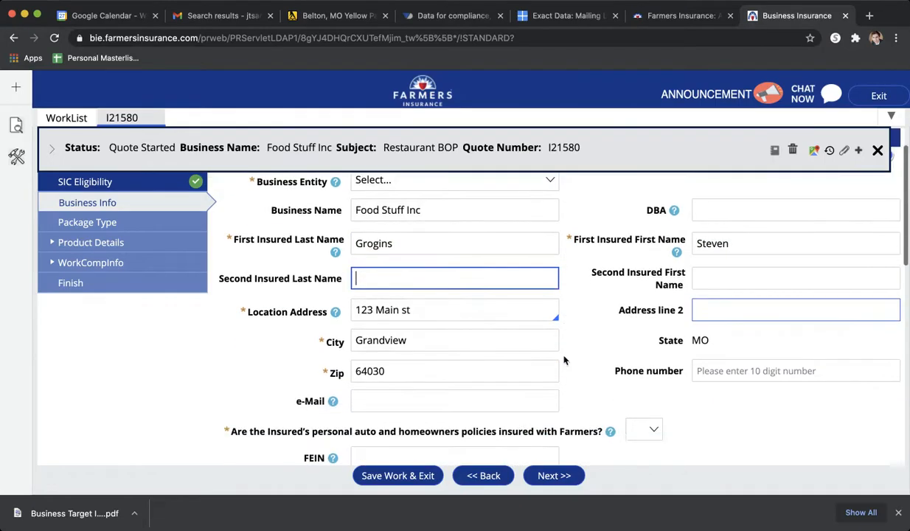
pyautogui.scroll(-2, 572, 352)
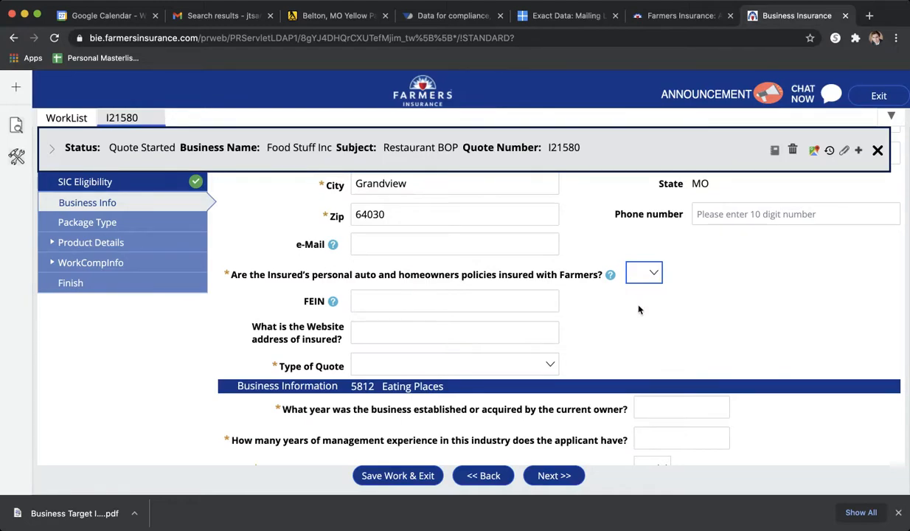
pyautogui.press('n')
pyautogui.press('y')
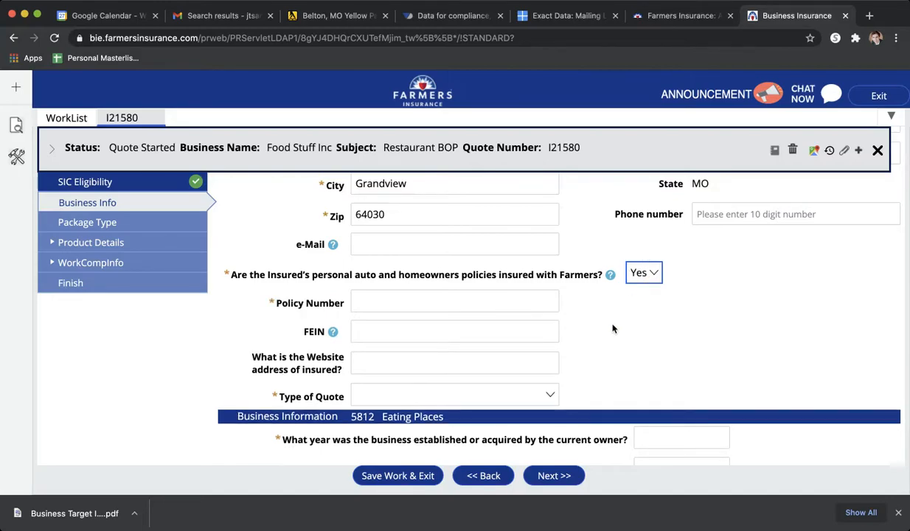
pyautogui.click(650, 275)
pyautogui.click(648, 286)
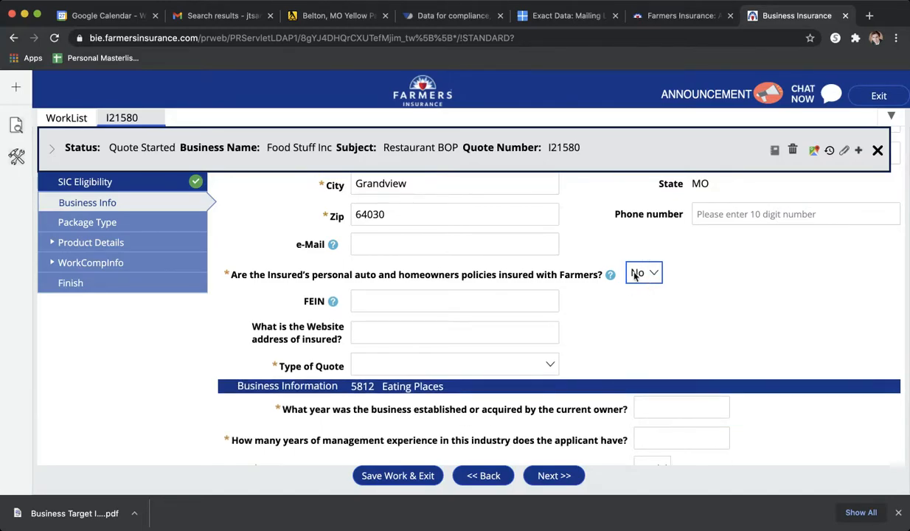
pyautogui.click(429, 372)
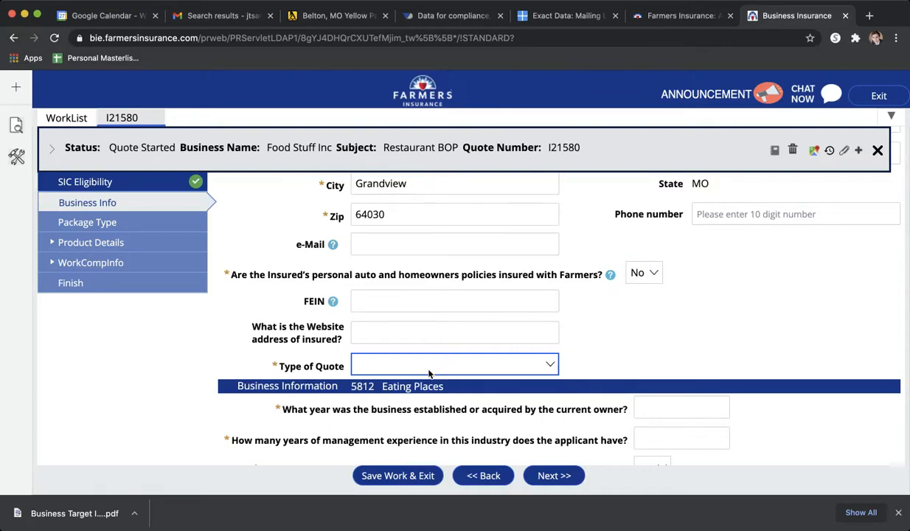
pyautogui.click(463, 381)
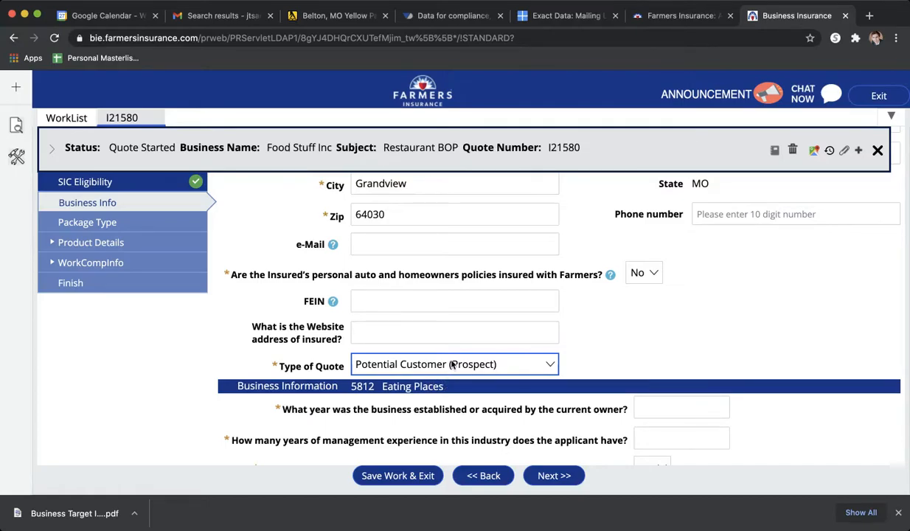
# - Enter 2012 as the year the business was established or acquired and answer Yes to continuous insurance coverage
pyautogui.scroll(-1, 579, 342)
pyautogui.scroll(-1, 578, 342)
pyautogui.click(649, 319)
pyautogui.write('2012')
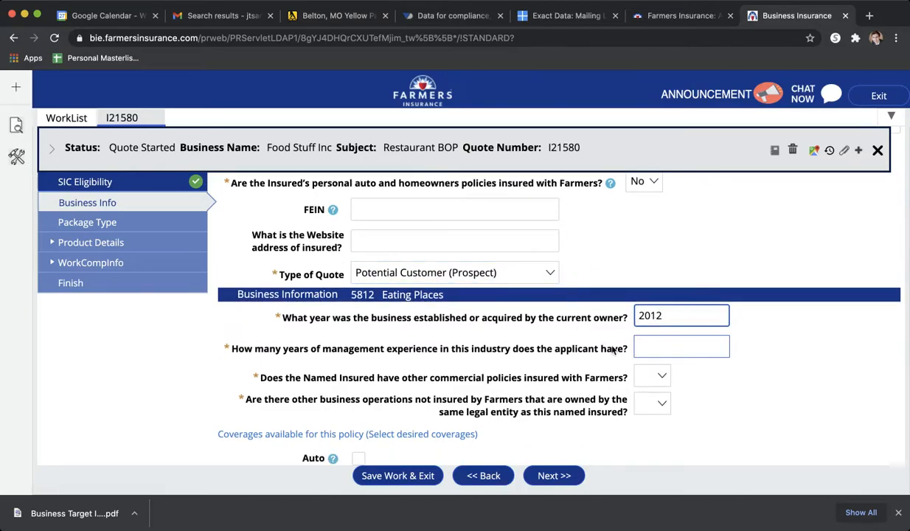
pyautogui.click(657, 351)
pyautogui.click(649, 348)
pyautogui.click(650, 364)
# - Set the applicant's years of management experience in the industry to 20
pyautogui.scroll(-1, 750, 366)
pyautogui.click(676, 323)
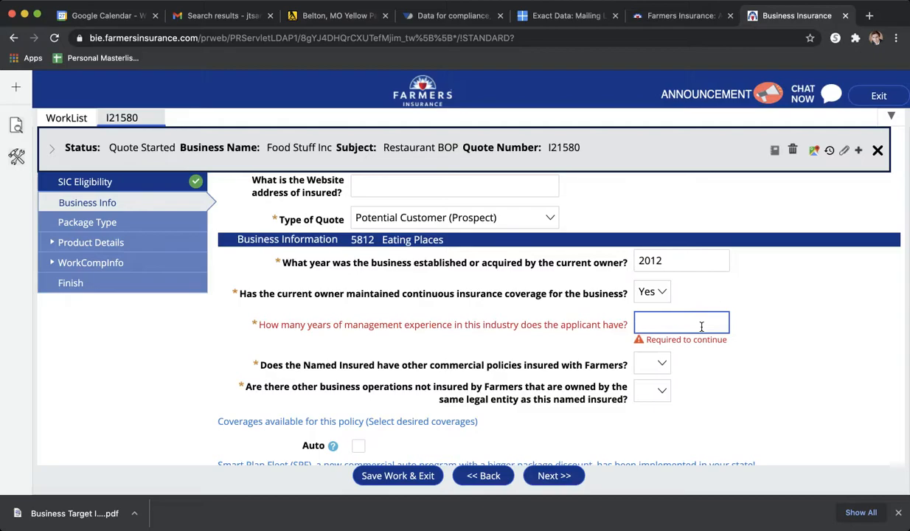
pyautogui.click(745, 375)
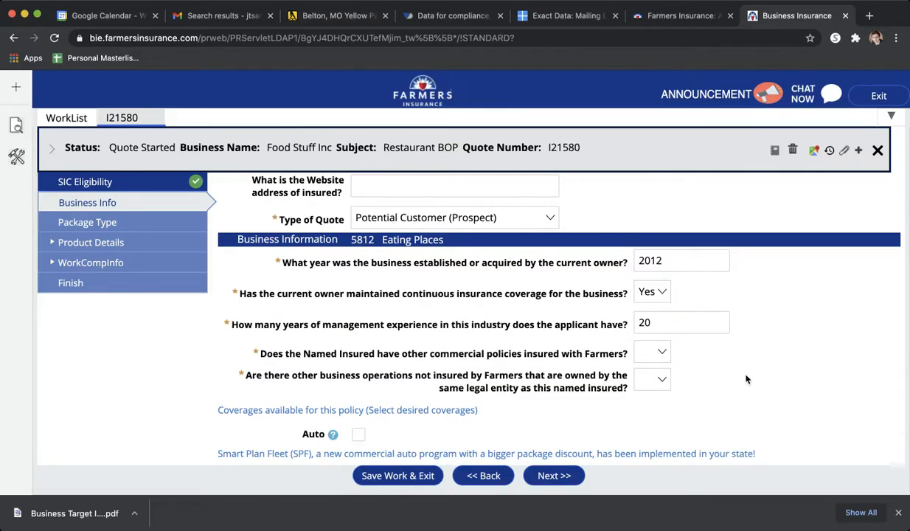
# - Answer No to other commercial policies with Farmers and No to other business operations owned by the same legal entity
pyautogui.click(660, 354)
pyautogui.press('n')
pyautogui.scroll(-1, 707, 387)
pyautogui.click(653, 357)
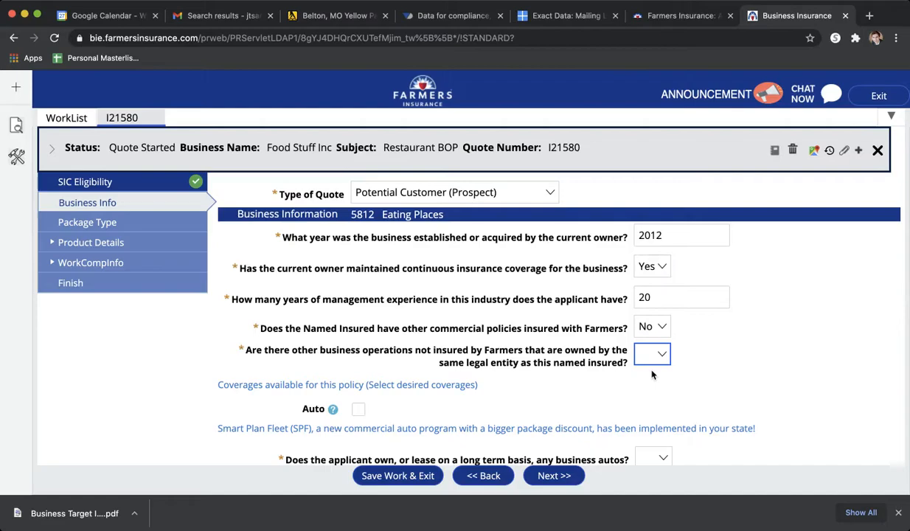
pyautogui.press('n')
# - Answer Yes to owning or leasing business autos and Yes to Blanket Coverage for all locations' building and/or contents
pyautogui.scroll(-3, 708, 383)
pyautogui.scroll(-2, 707, 383)
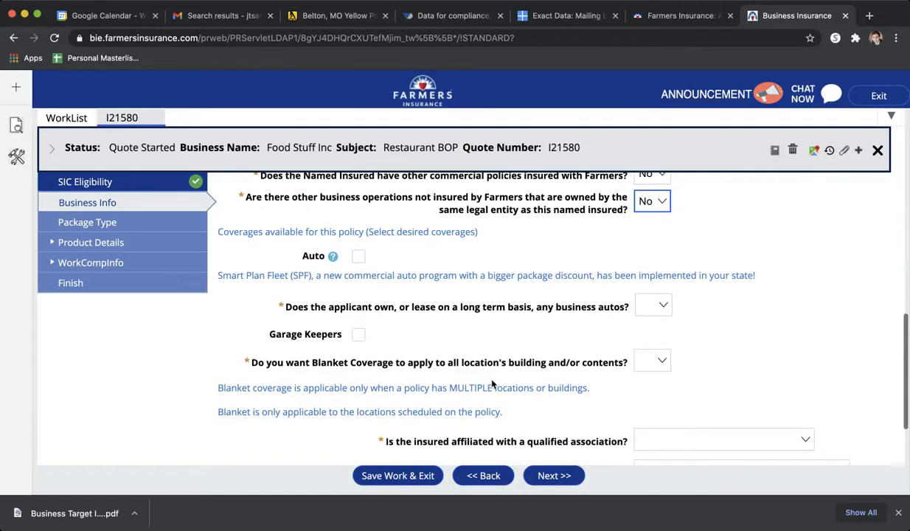
pyautogui.click(646, 309)
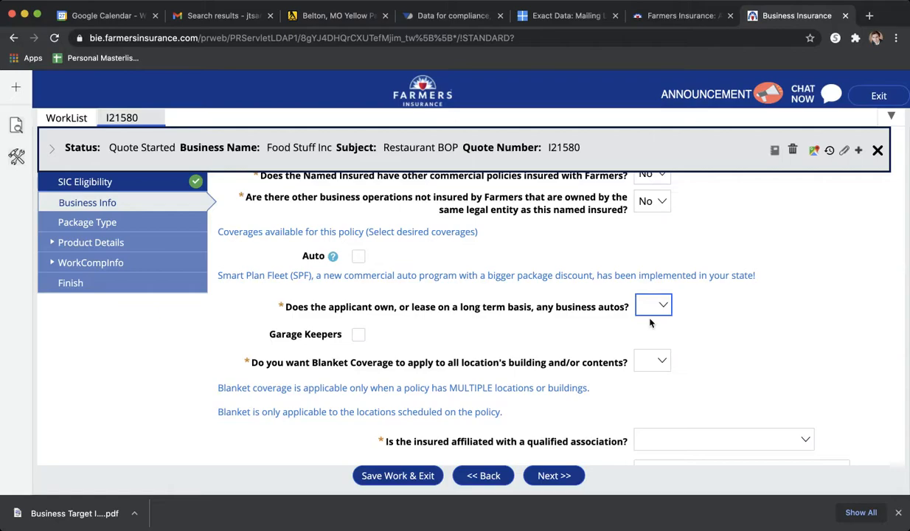
pyautogui.press('y')
pyautogui.scroll(-2, 586, 376)
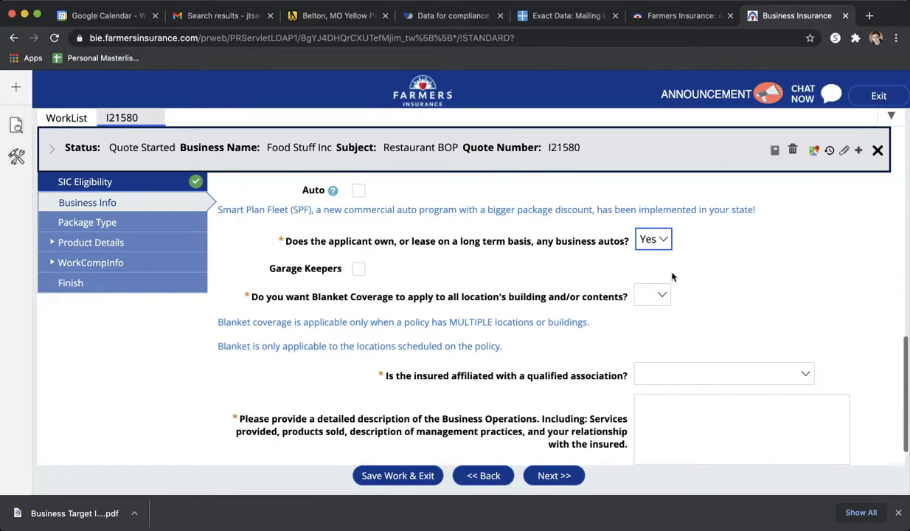
pyautogui.click(640, 294)
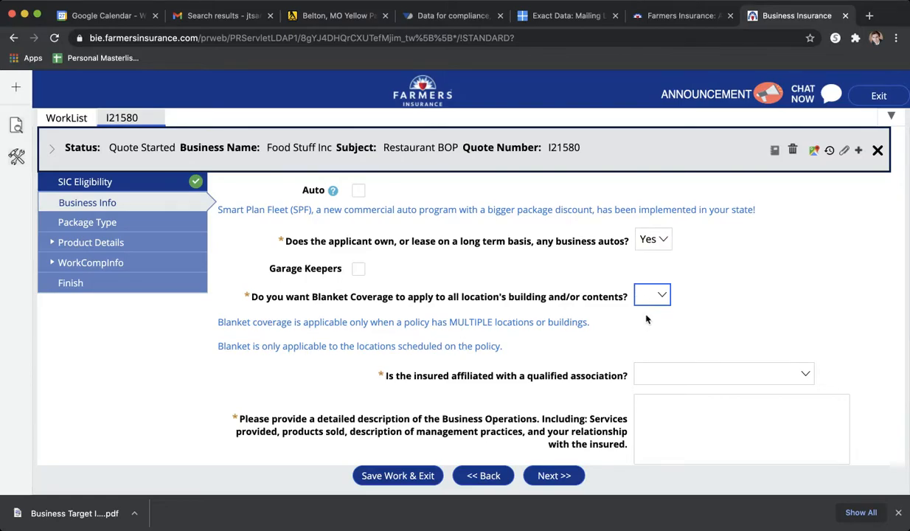
pyautogui.press('y')
pyautogui.scroll(-1, 579, 320)
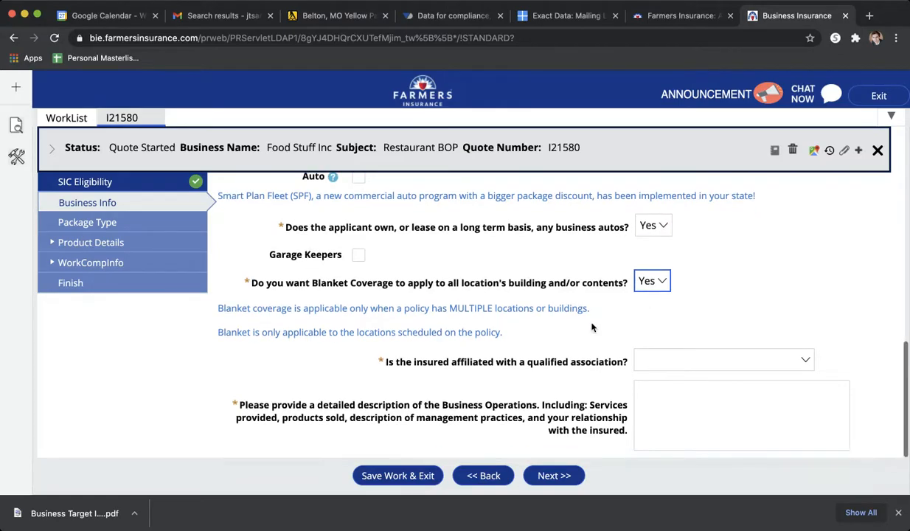
# - Set the insured's qualified association affiliation to "Not affiliated with any Association"
pyautogui.click(676, 343)
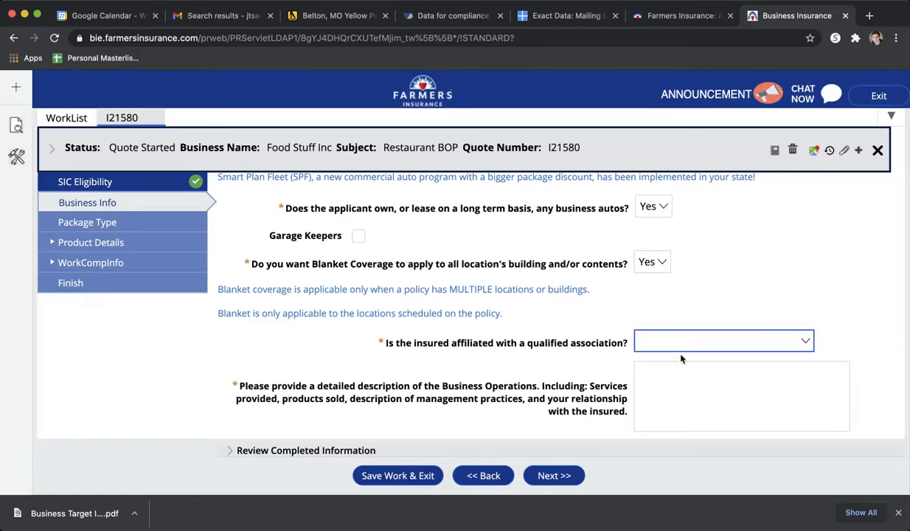
pyautogui.press('n')
pyautogui.press('Tab')
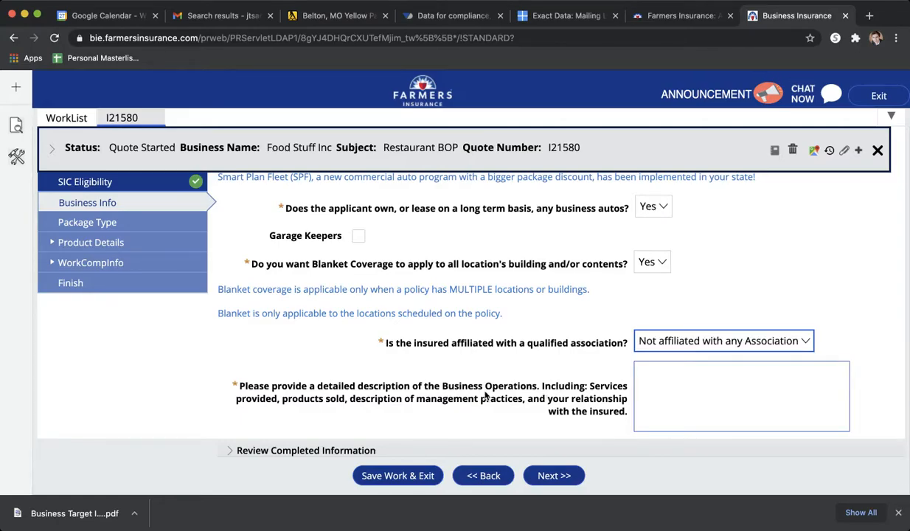
# - Enter the business operations description "Makes Sandwiches and serves them to clients in an outdoor setting."
pyautogui.click(638, 394)
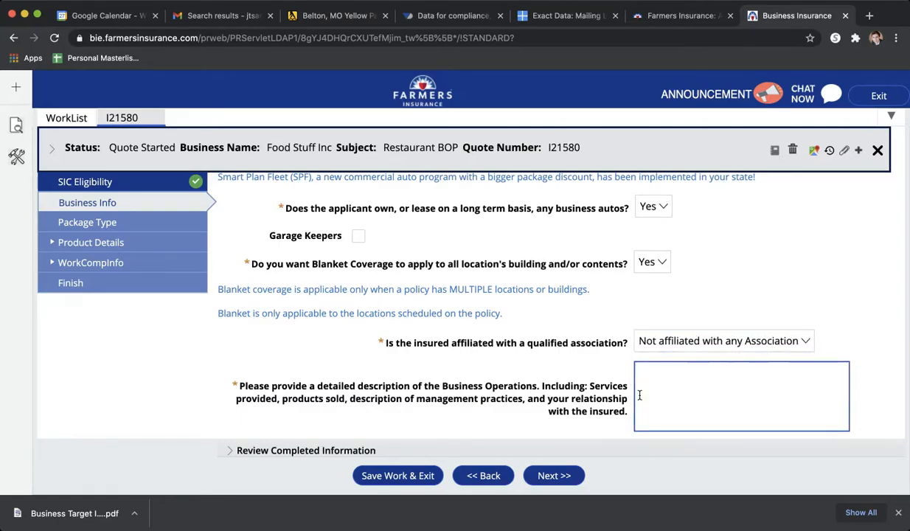
pyautogui.write('Makes Sandwiches and serves them to clients in an outdoo')
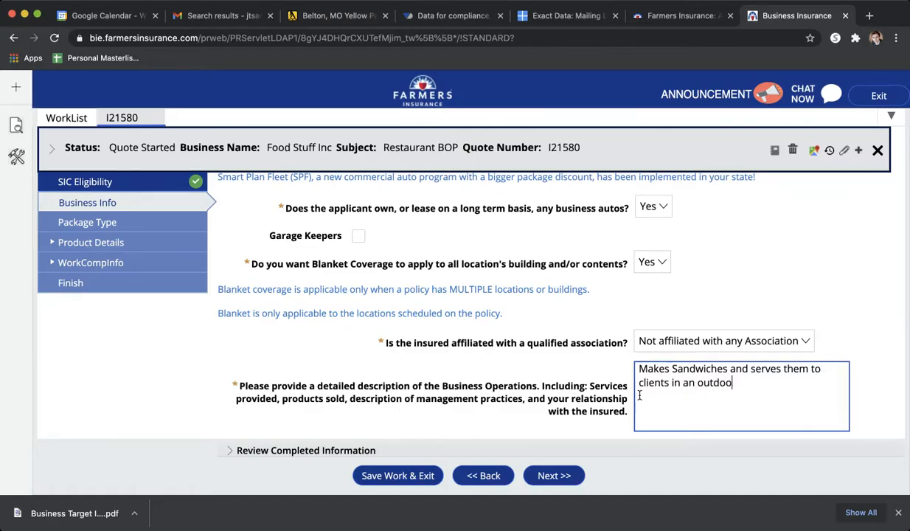
pyautogui.write('r setting. No heat is use')
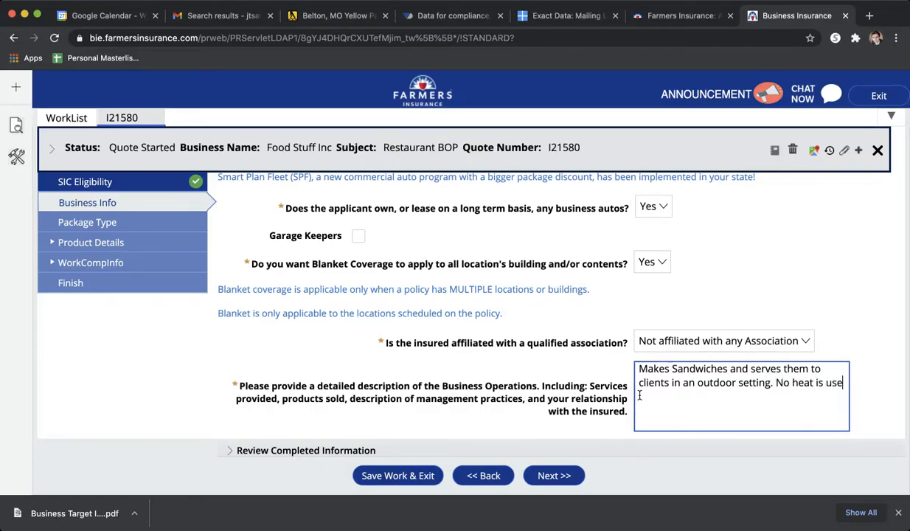
pyautogui.write('d other than t')
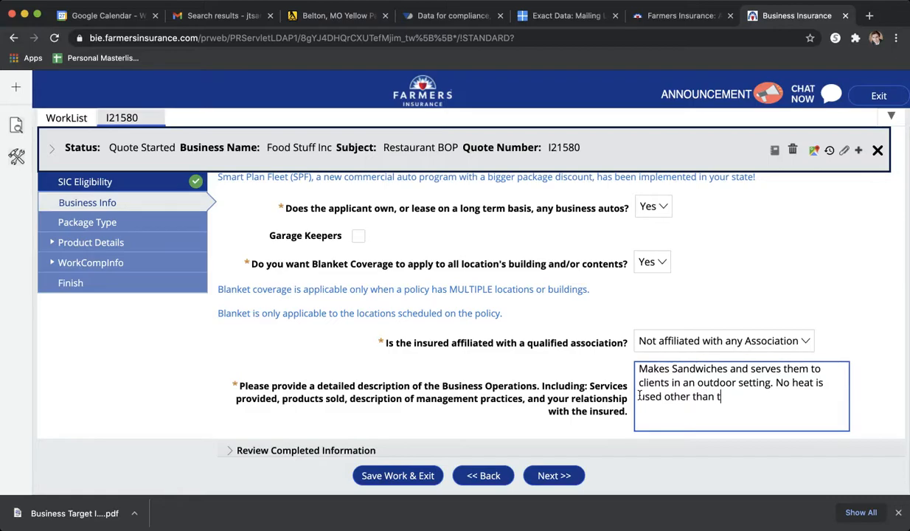
pyautogui.write('he grill for some of their grilled ')
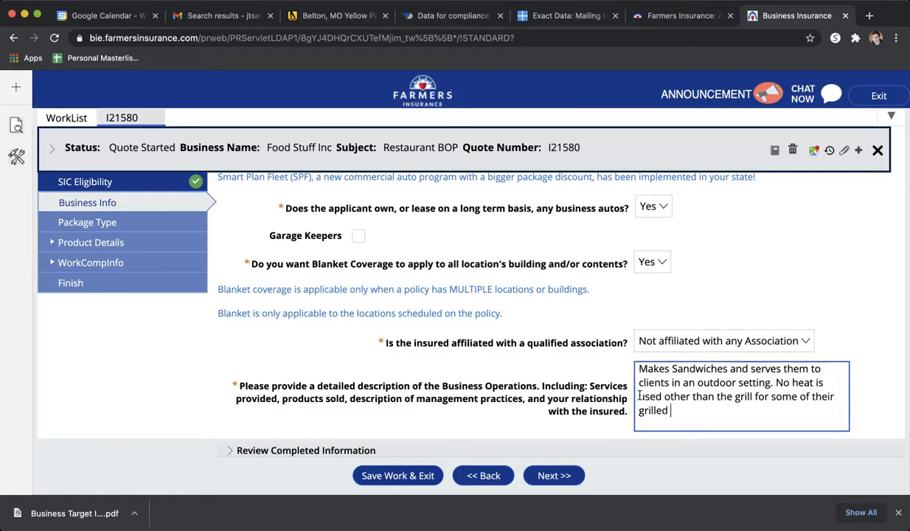
pyautogui.write('meats.')
# - Finish the operations description with "They have automatic sprinkles and alarms that are check regularly."
pyautogui.scroll(-1, 578, 434)
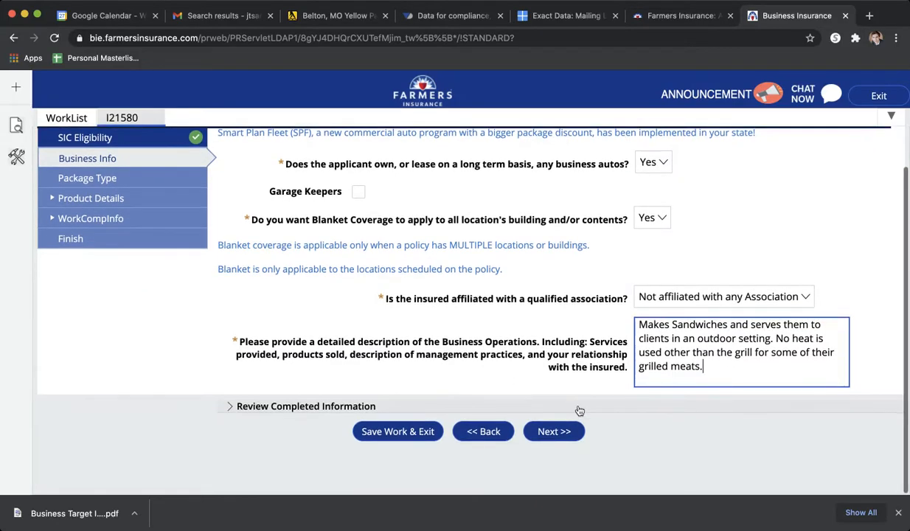
pyautogui.write('They have automatic sprinkles ')
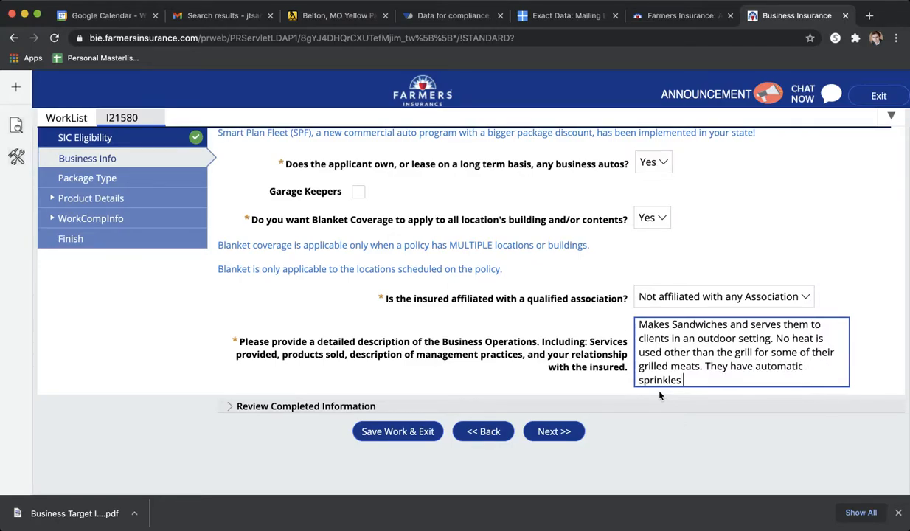
pyautogui.write('and alarms that')
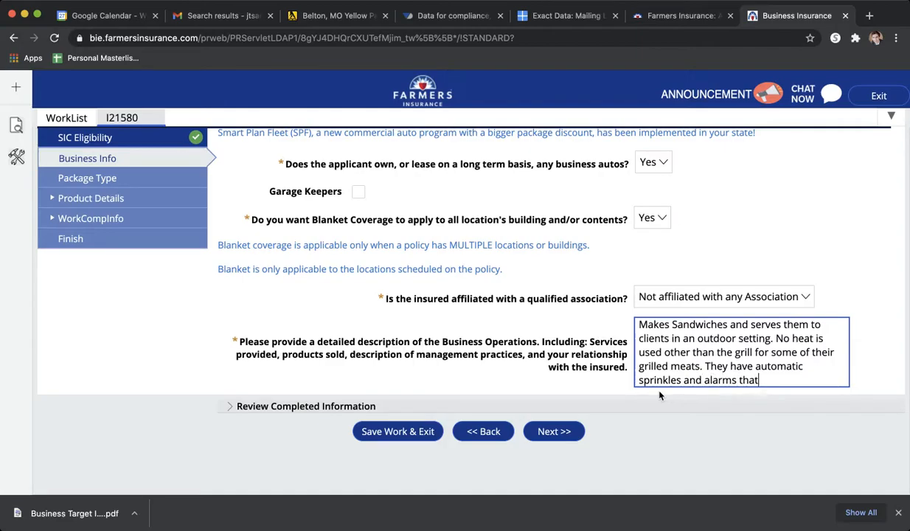
pyautogui.write(' are check regularly.')
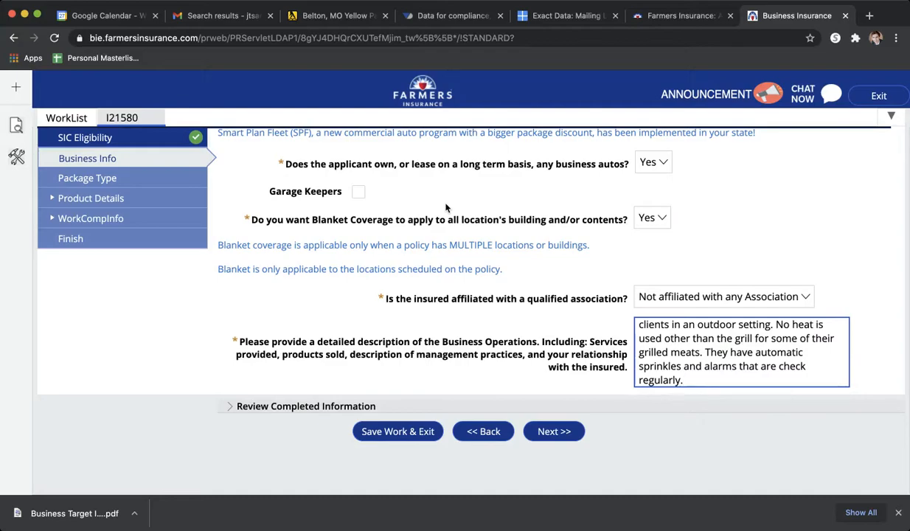
pyautogui.click(646, 16)
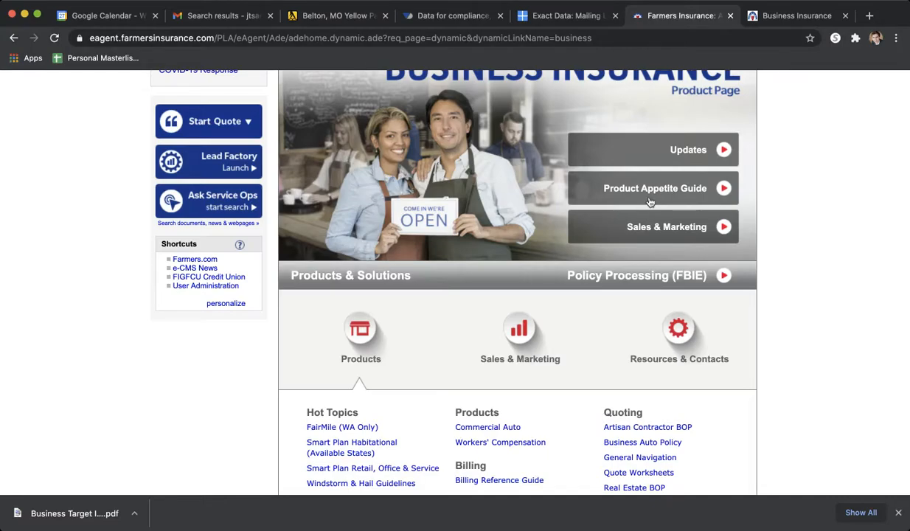
pyautogui.click(765, 22)
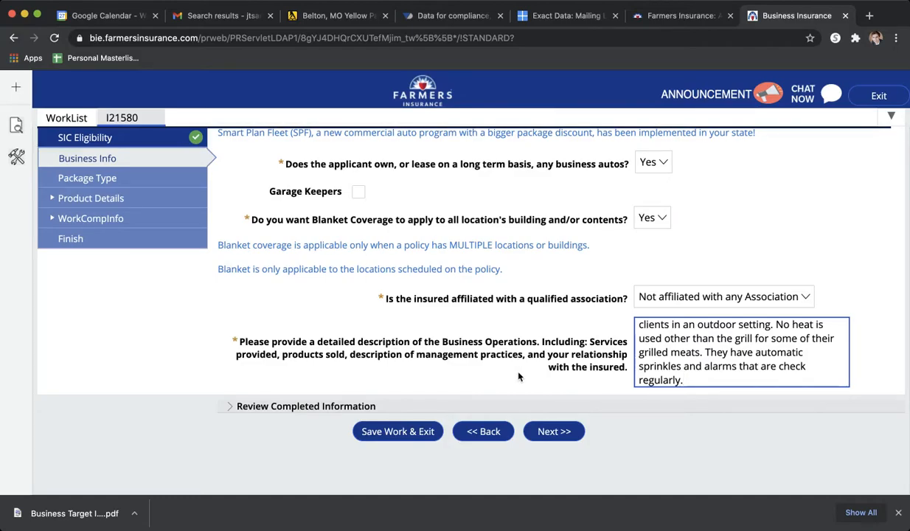
# - Choose the required Business Entity type for the insured and continue to the prior carrier section
pyautogui.click(556, 436)
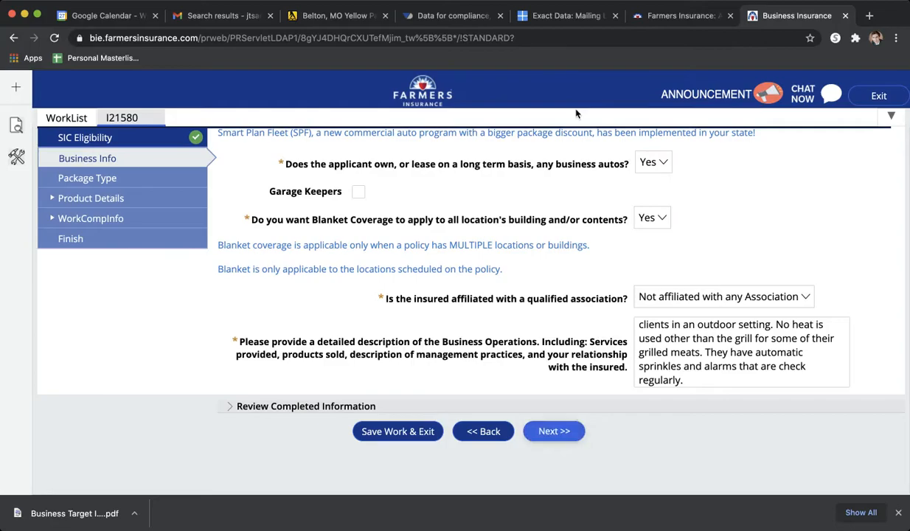
pyautogui.scroll(10, 508, 354)
pyautogui.scroll(3, 514, 360)
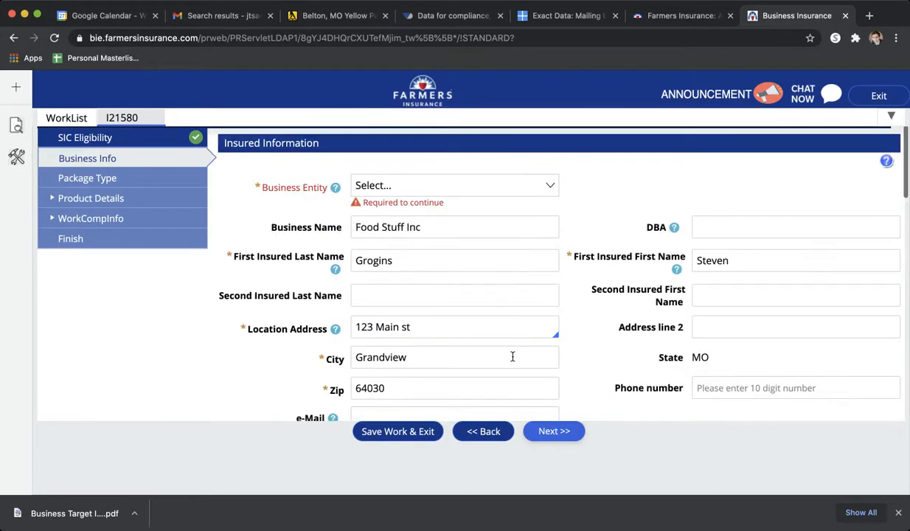
pyautogui.click(417, 191)
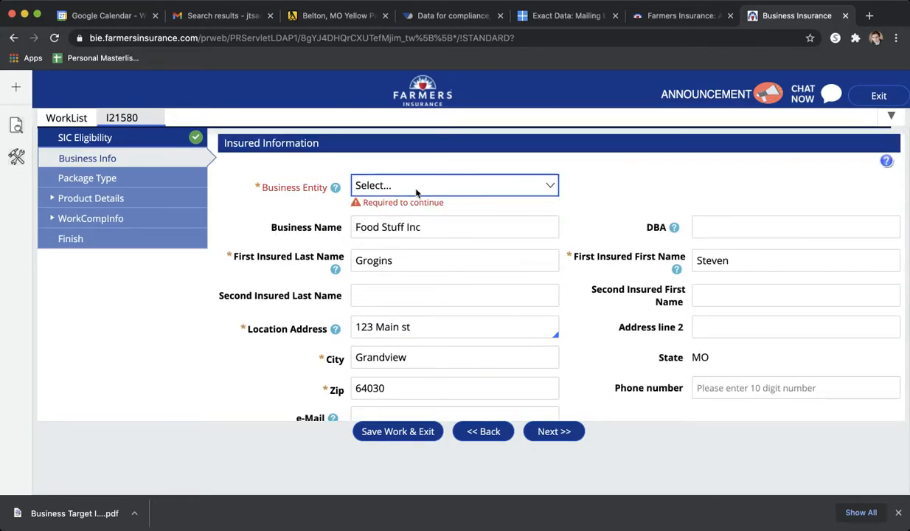
pyautogui.click(420, 243)
pyautogui.scroll(-10, 572, 291)
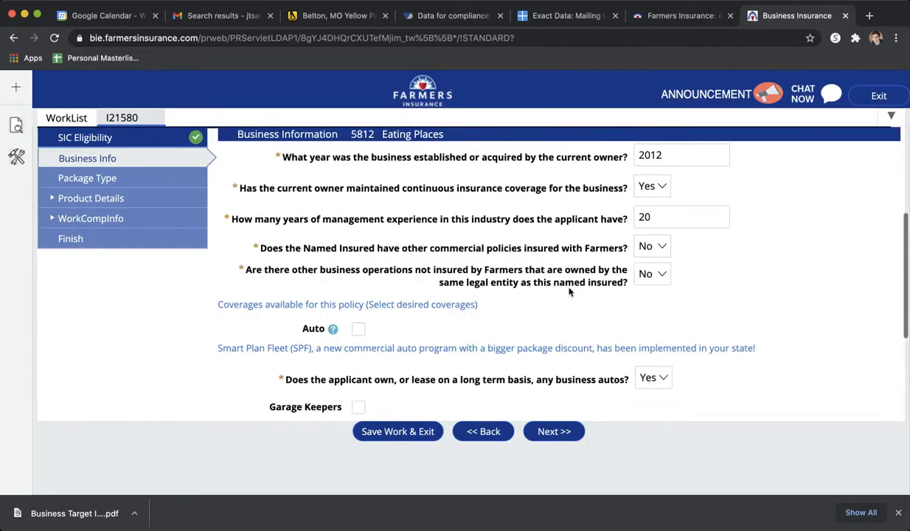
pyautogui.click(564, 432)
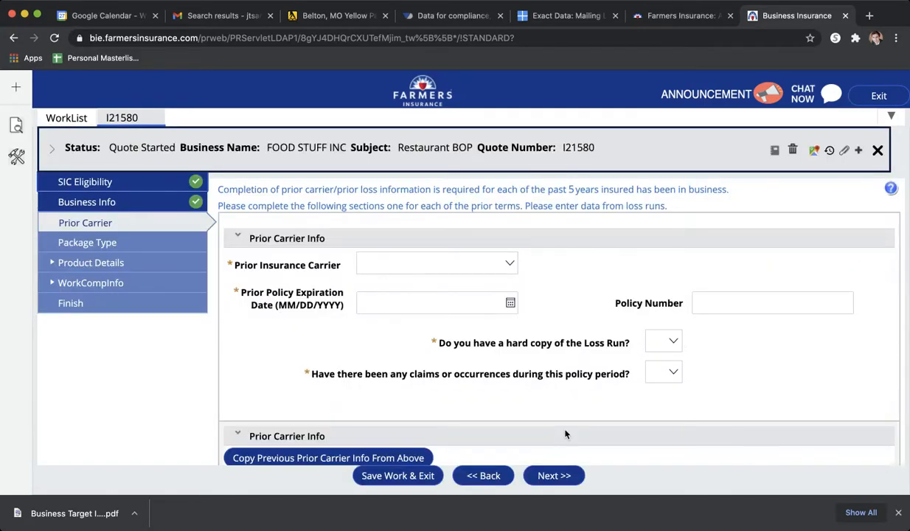
# - Set the first prior insurance carrier to AIG with a policy expiration date of 12/31/2020
pyautogui.click(426, 264)
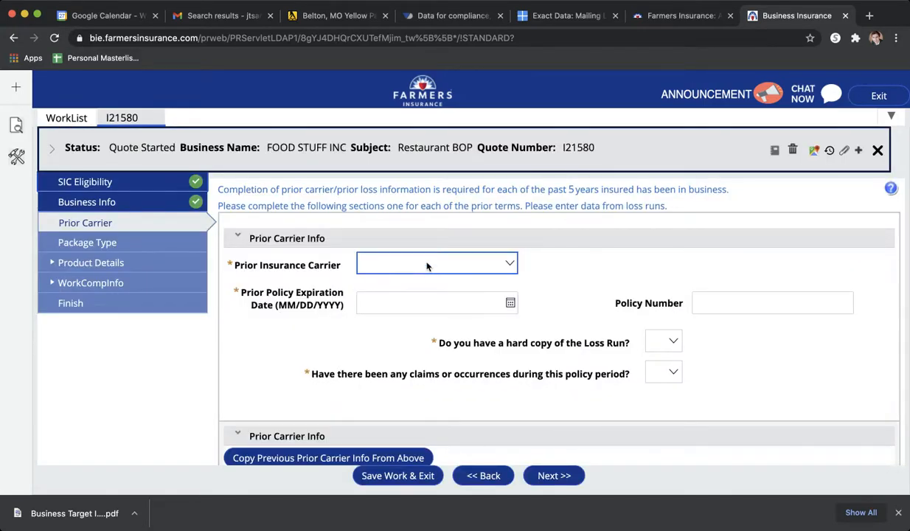
pyautogui.write('AIG')
pyautogui.click(403, 298)
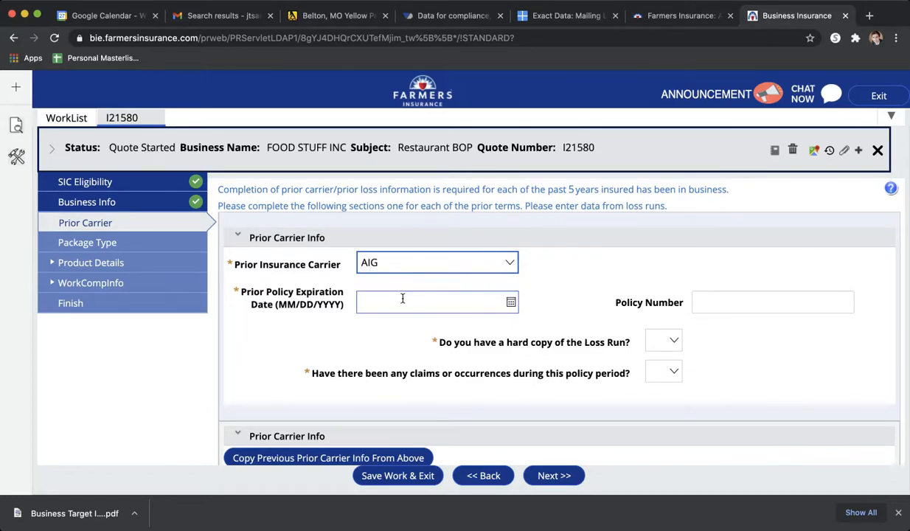
pyautogui.click(510, 298)
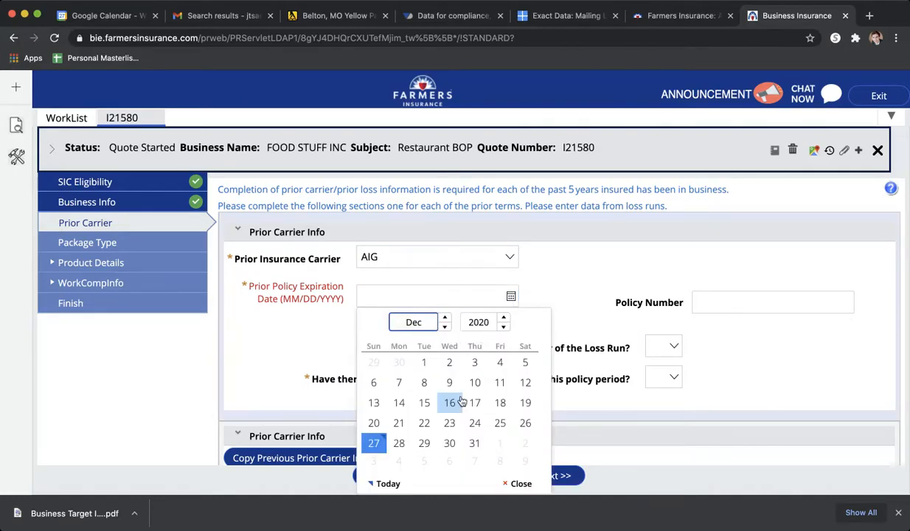
pyautogui.click(474, 443)
# - For the first prior term, answer No to having a hard copy of the Loss Run and No to claims or occurrences
pyautogui.click(667, 341)
pyautogui.press('y')
pyautogui.press('n')
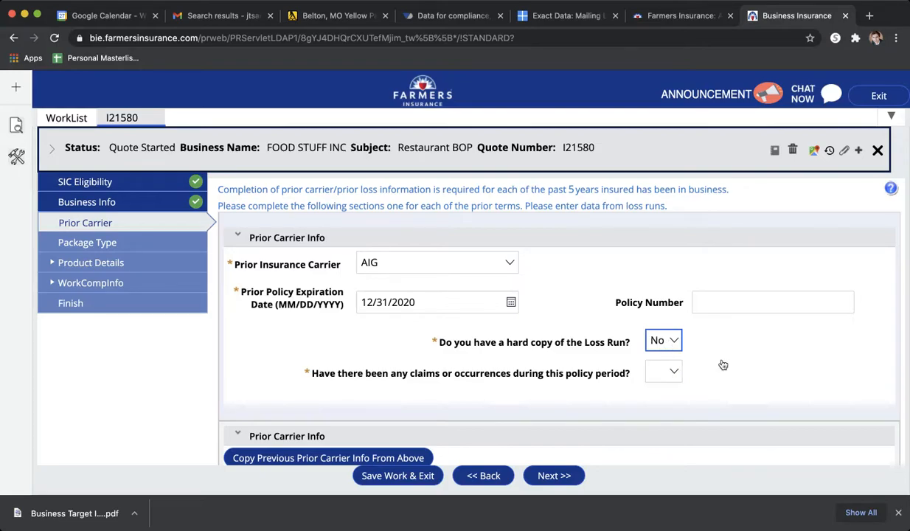
pyautogui.scroll(-1, 723, 364)
pyautogui.press('Tab')
pyautogui.press('n')
# - Copy the previous carrier info into the second prior term and answer No to claims or occurrences
pyautogui.scroll(-3, 565, 385)
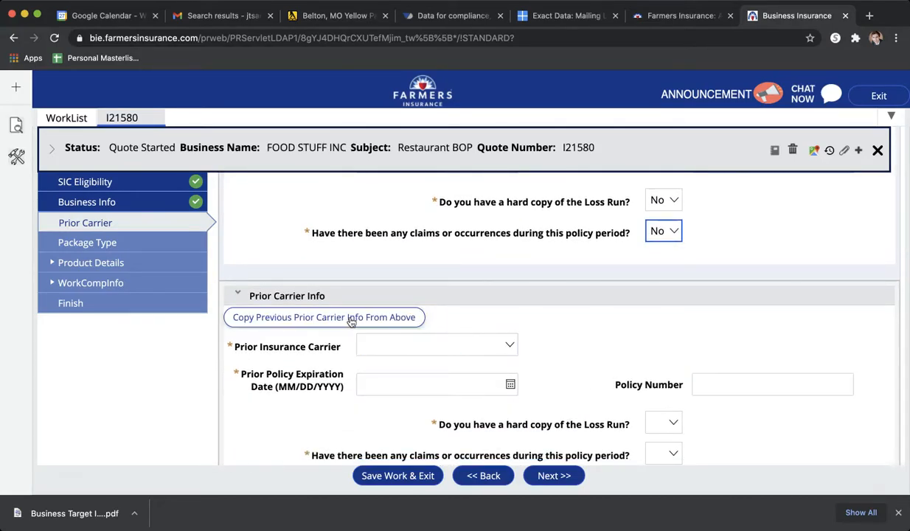
pyautogui.click(349, 321)
pyautogui.scroll(-4, 311, 371)
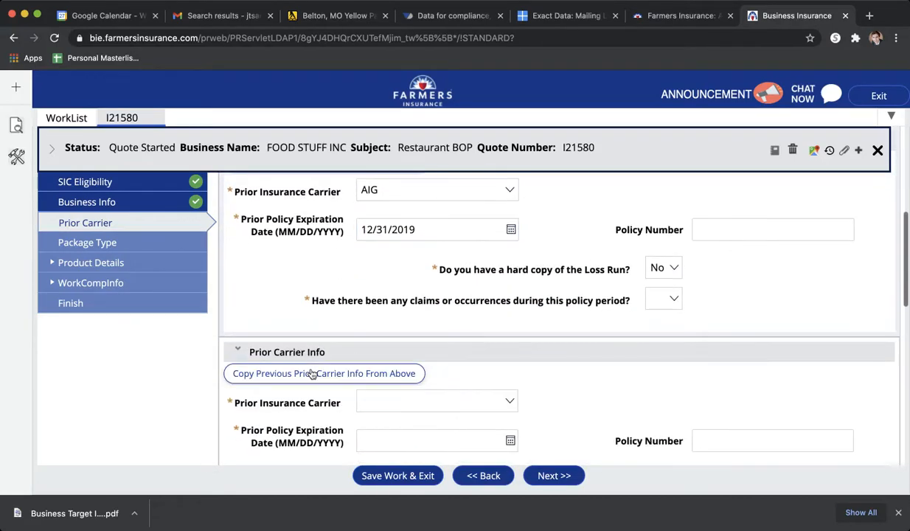
pyautogui.press('n')
# - Copy the previous carrier info into the third prior term and answer No to claims or occurrences
pyautogui.click(373, 374)
pyautogui.scroll(-5, 317, 435)
pyautogui.click(666, 334)
pyautogui.click(663, 354)
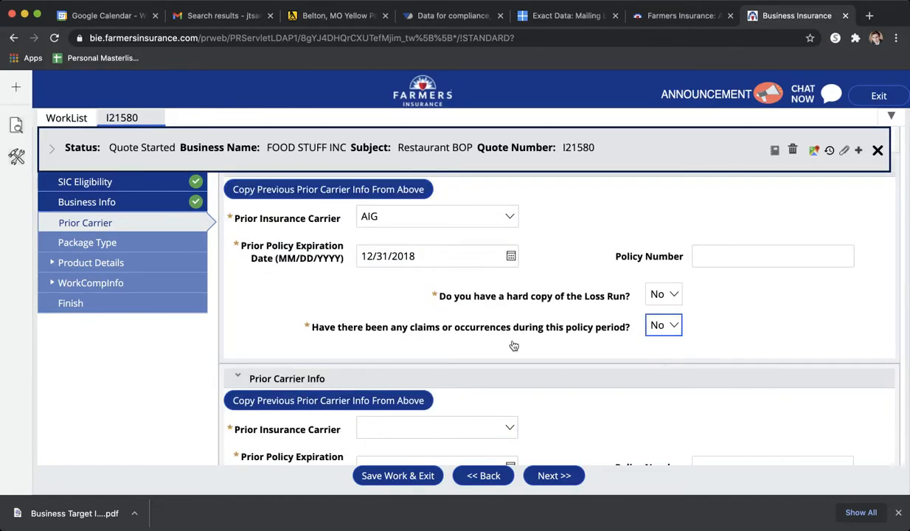
# - Copy the previous carrier info into the fourth prior term and answer No to claims or occurrences
pyautogui.scroll(-3, 514, 346)
pyautogui.click(376, 289)
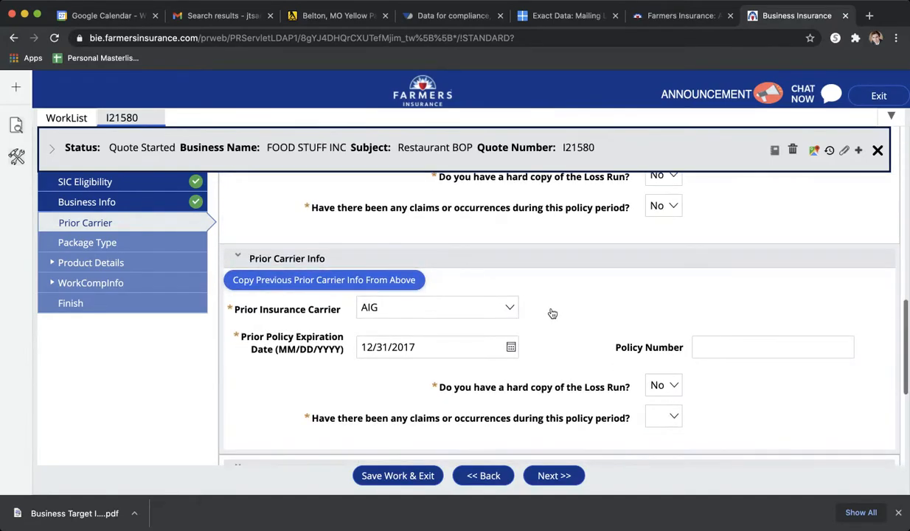
pyautogui.scroll(-3, 552, 313)
pyautogui.click(665, 323)
pyautogui.click(667, 346)
# - Complete the fifth prior term with copied carrier info and No claims or occurrences, and continue to the package type section
pyautogui.scroll(-3, 538, 346)
pyautogui.click(366, 325)
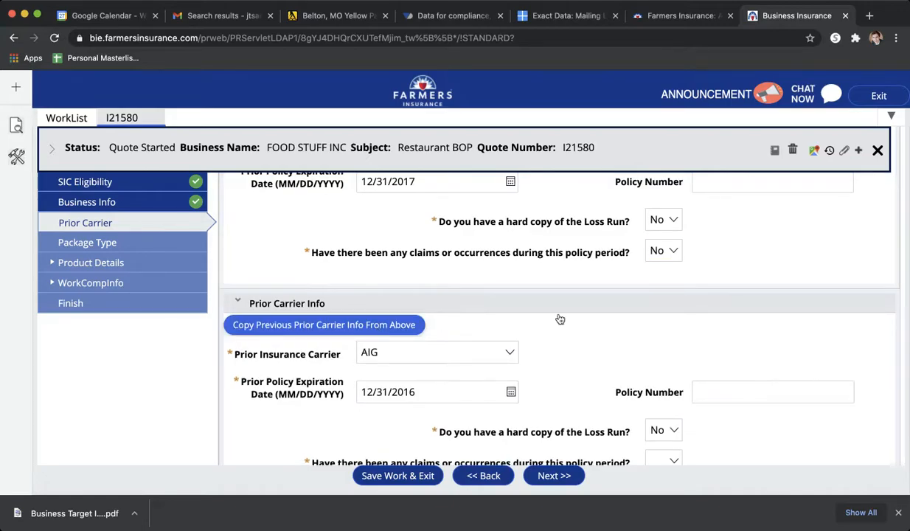
pyautogui.scroll(-2, 559, 318)
pyautogui.click(665, 386)
pyautogui.click(655, 414)
pyautogui.scroll(-1, 542, 362)
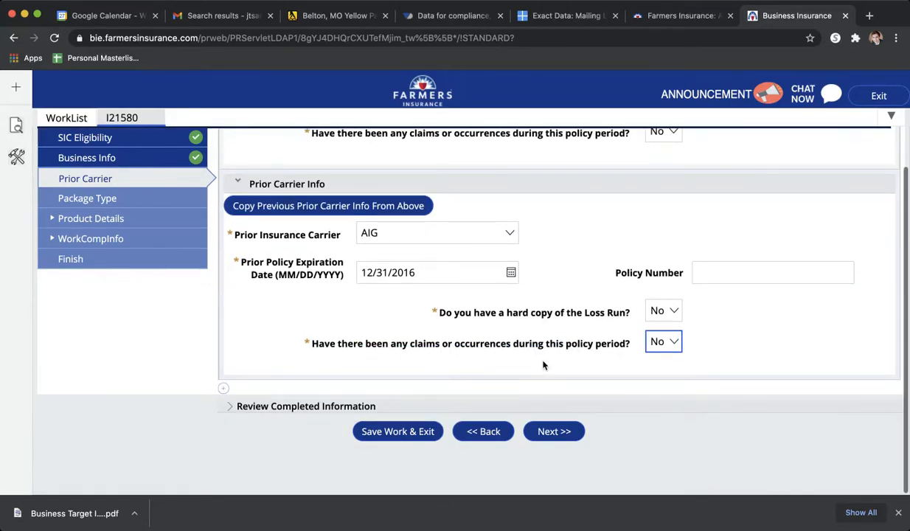
pyautogui.click(545, 432)
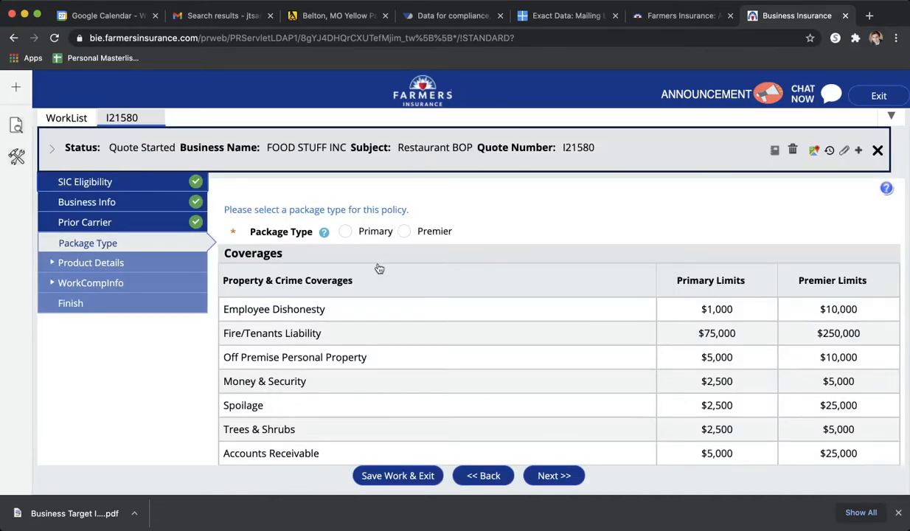
# - Choose the Primary package type for the policy and continue to the location and building list
pyautogui.click(344, 232)
pyautogui.scroll(-1, 849, 318)
pyautogui.scroll(-5, 849, 318)
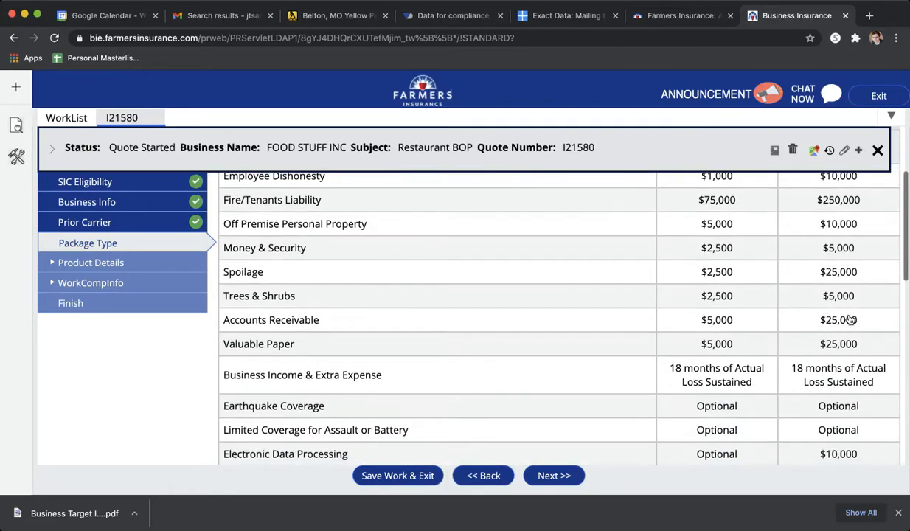
pyautogui.scroll(-5, 849, 319)
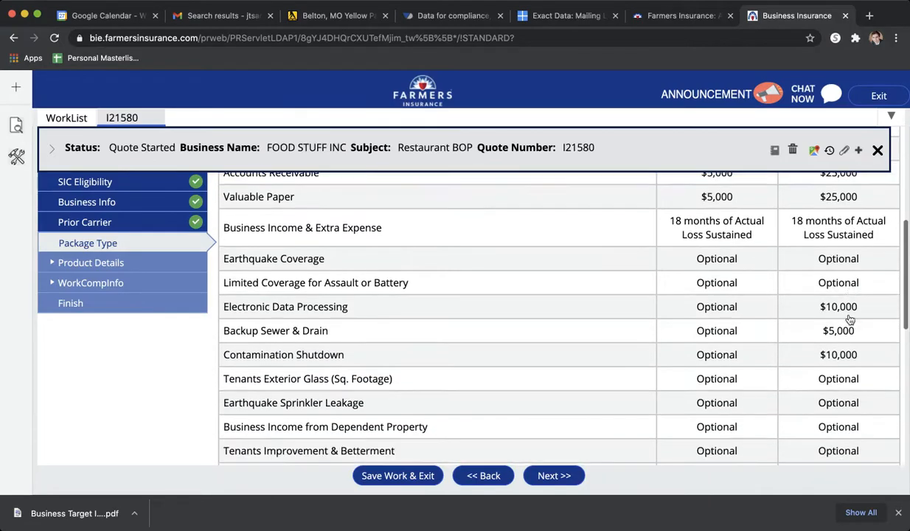
pyautogui.scroll(-4, 849, 318)
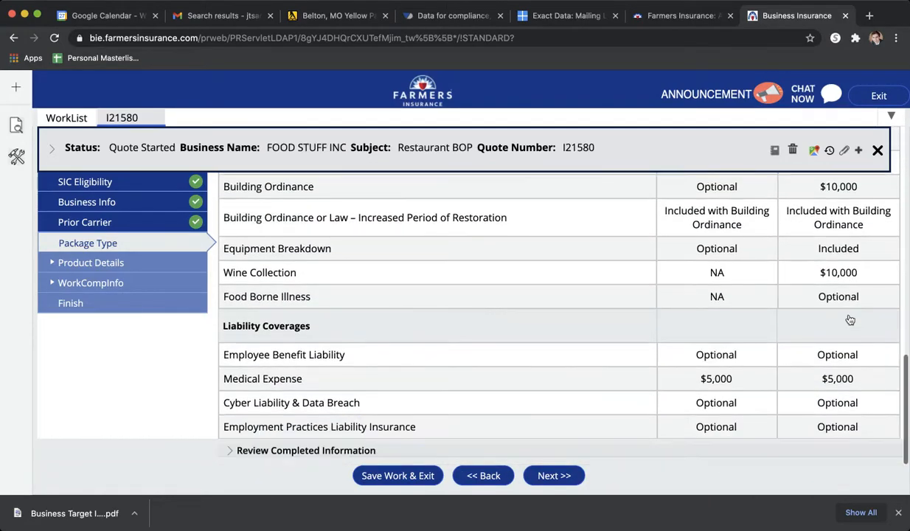
pyautogui.scroll(12, 849, 318)
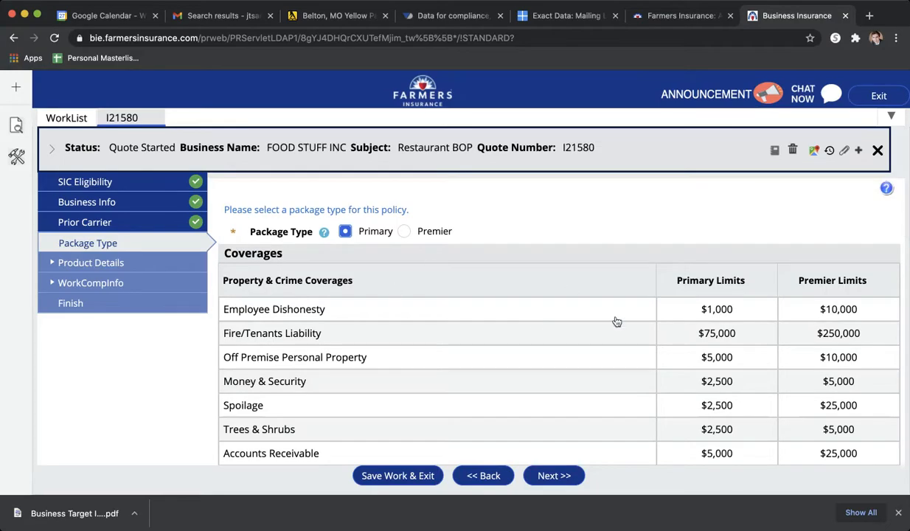
pyautogui.scroll(-10, 614, 318)
pyautogui.scroll(-3, 616, 322)
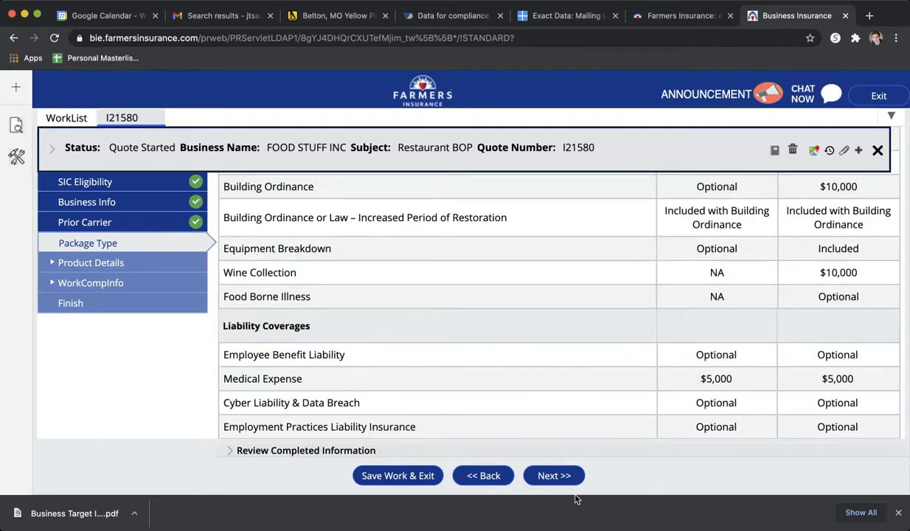
pyautogui.click(560, 478)
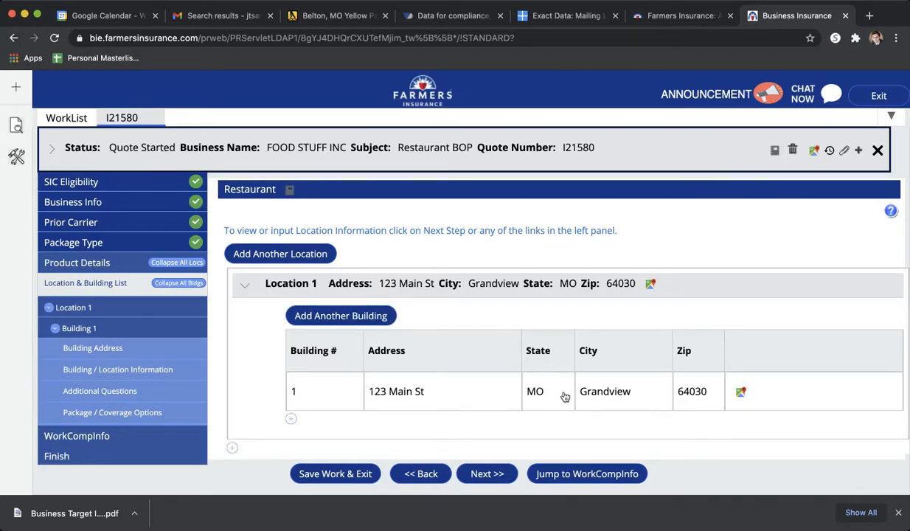
# - Continue past the location list and building address to the Building / Location Information section for Building 1
pyautogui.scroll(-1, 460, 411)
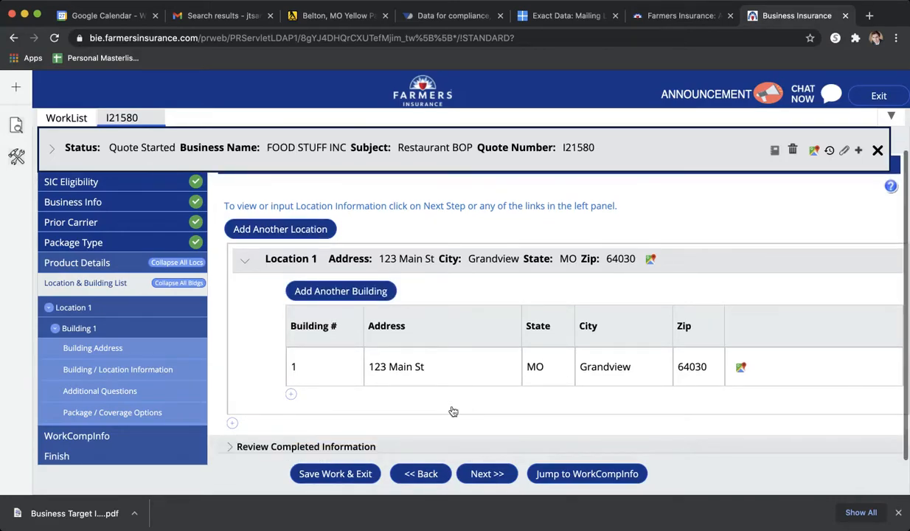
pyautogui.click(498, 472)
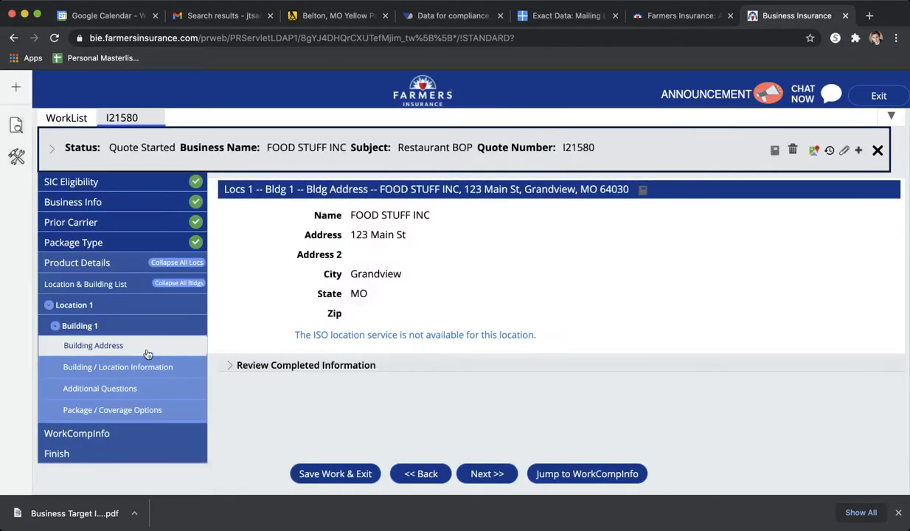
pyautogui.click(477, 473)
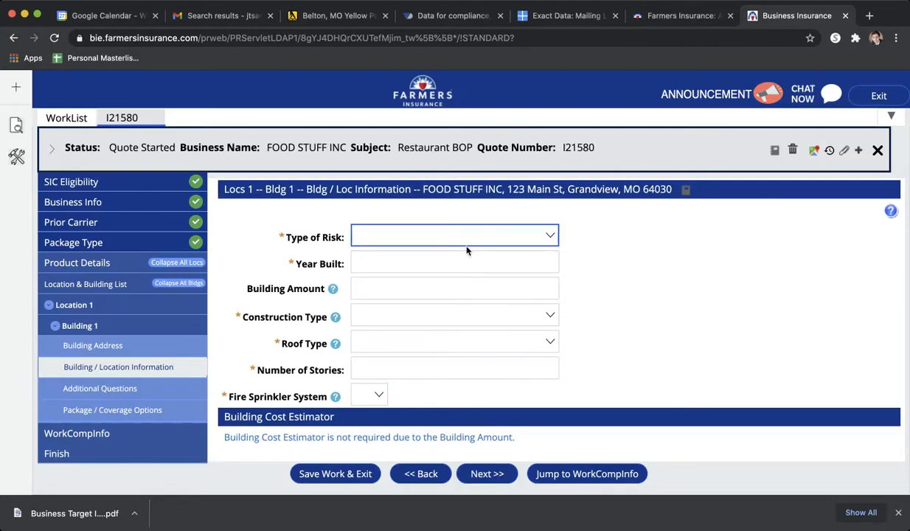
# - Set the type of risk to the Limited or No Table Service option, Playground to No, and Year Built to 1987
pyautogui.click(466, 249)
pyautogui.click(374, 264)
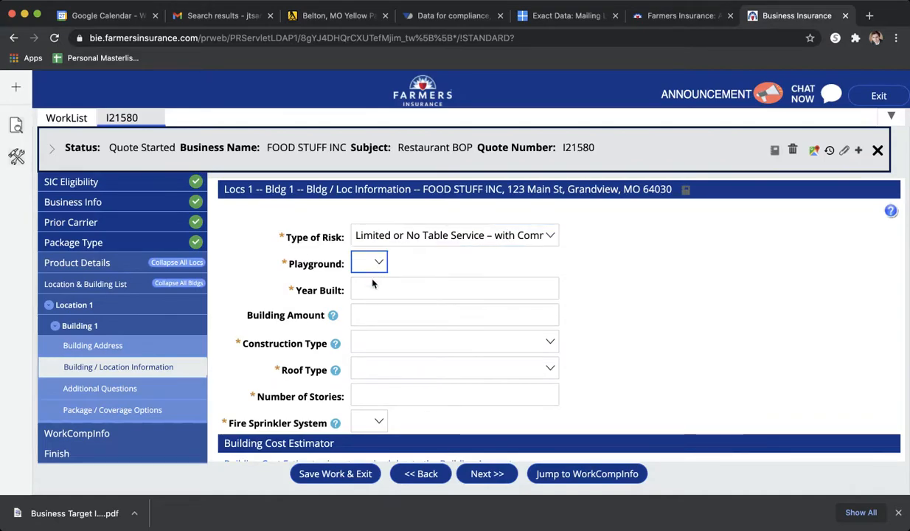
pyautogui.press('n')
pyautogui.click(387, 293)
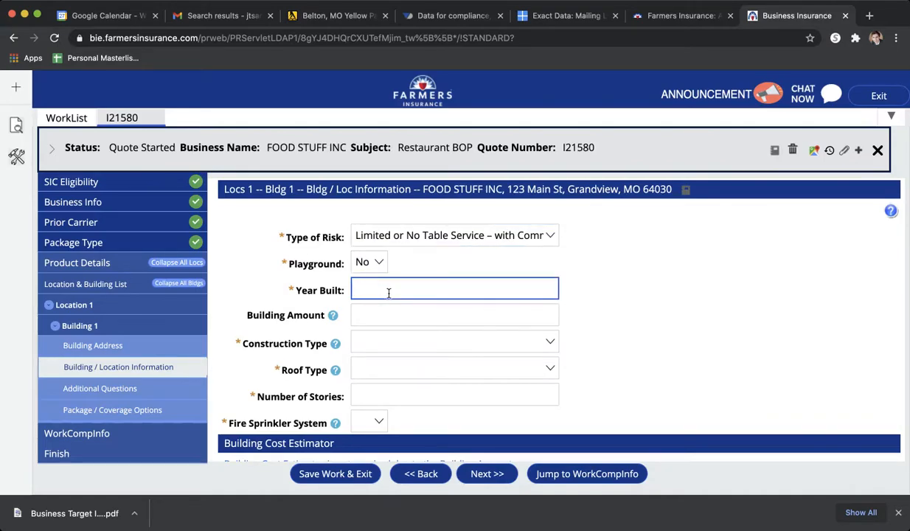
pyautogui.write('1987')
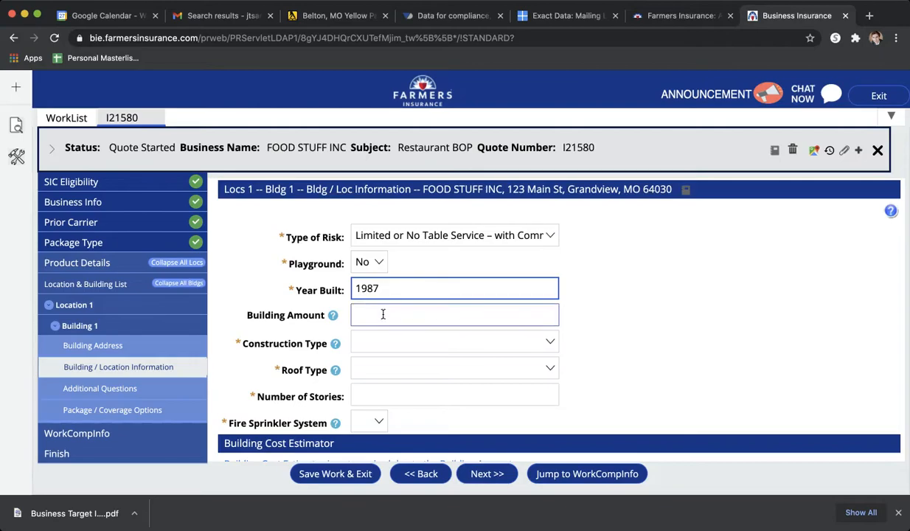
# - Enter a building amount of 430000 and set the construction type to Frame/Stucco/Brick Veneer
pyautogui.click(397, 318)
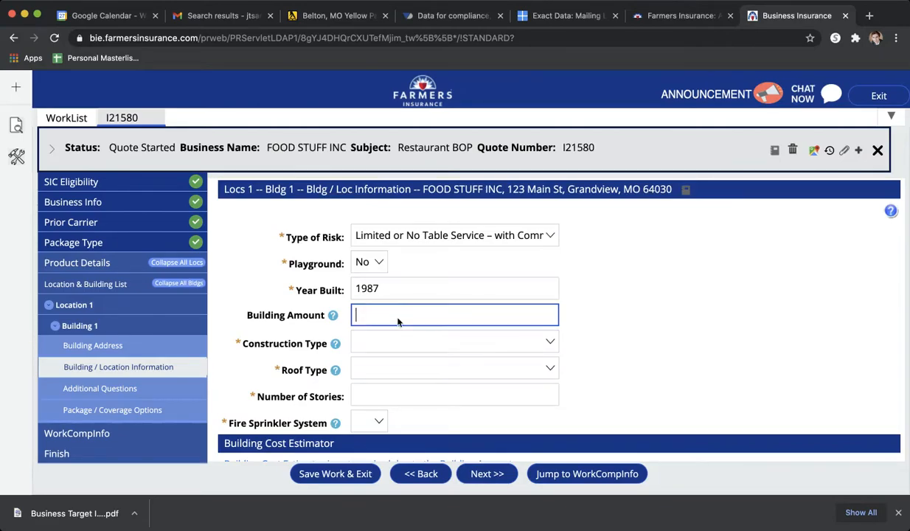
pyautogui.click(332, 315)
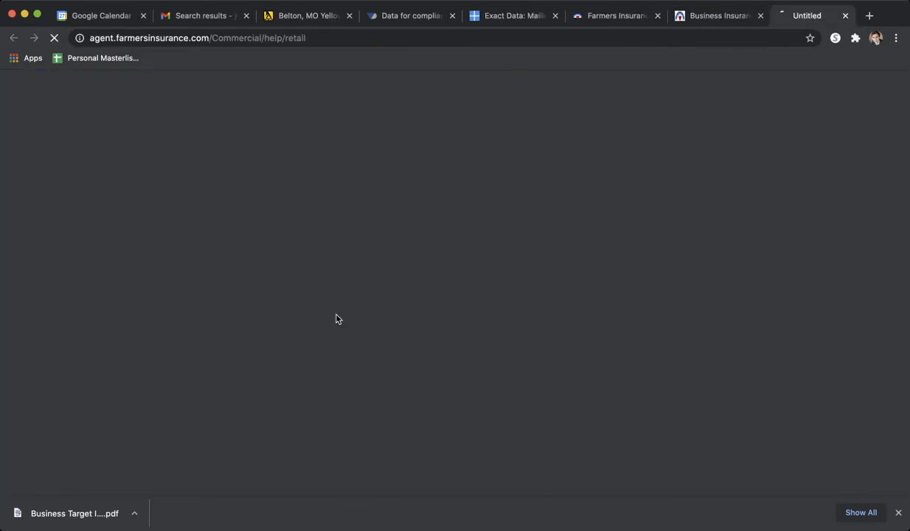
pyautogui.click(844, 15)
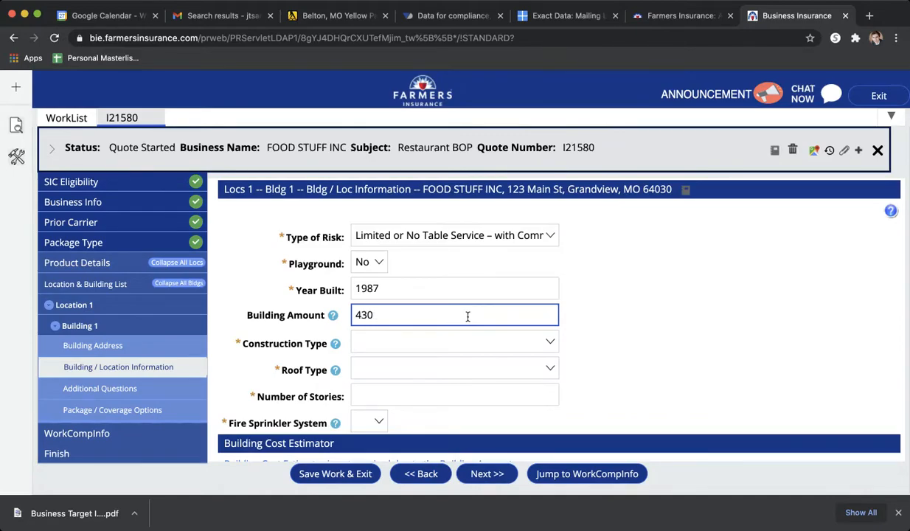
pyautogui.write('000')
pyautogui.click(398, 348)
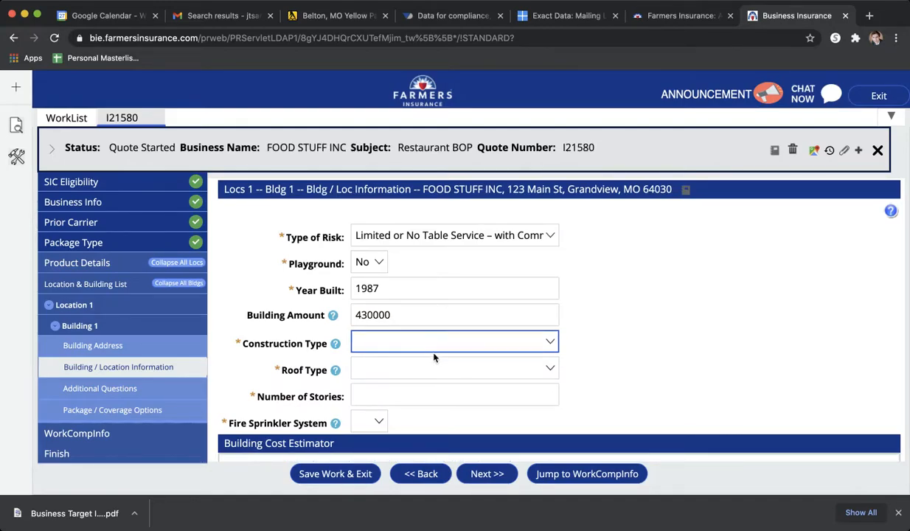
pyautogui.click(434, 357)
# - Set the roof type to Flat-Rubber and the number of stories to 1
pyautogui.click(408, 362)
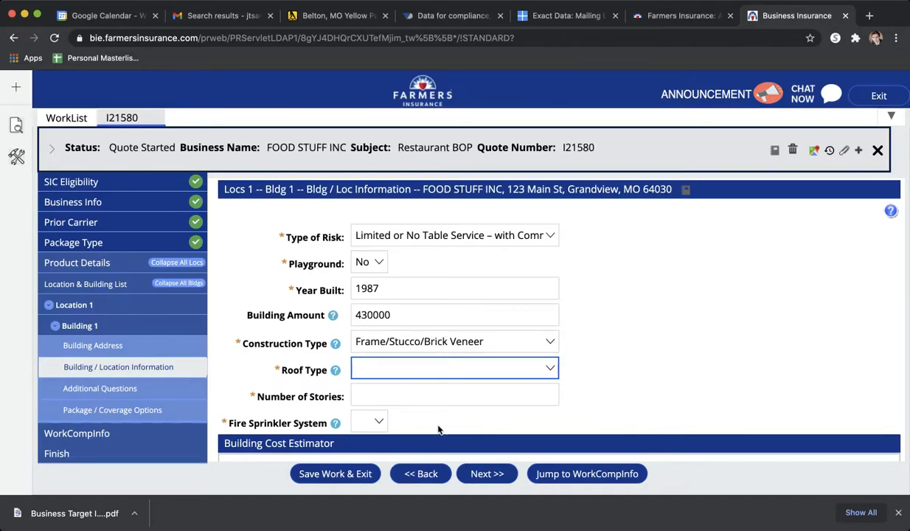
pyautogui.press('f')
pyautogui.click(384, 396)
# - Answer Yes for a fire sprinkler system, set its type to Entire Building Sprinklered, and mark it as regularly maintained
pyautogui.click(375, 421)
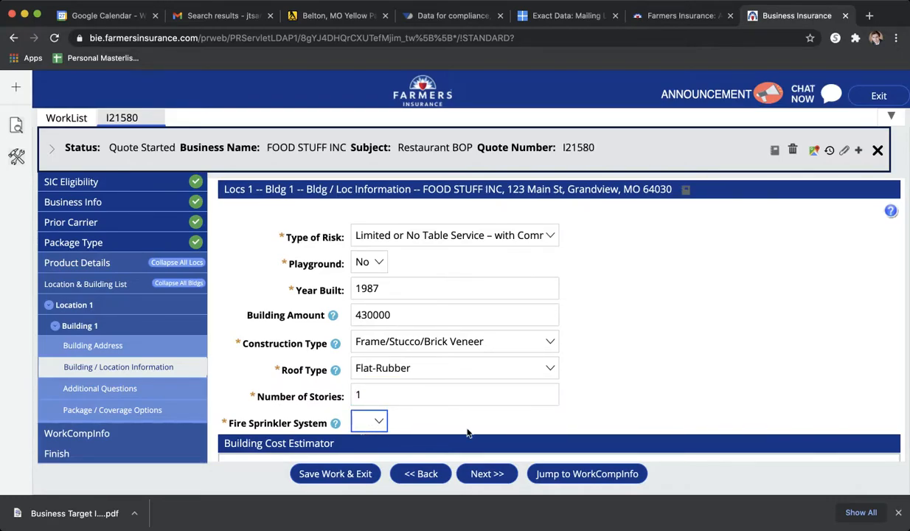
pyautogui.click(367, 437)
pyautogui.scroll(-2, 481, 422)
pyautogui.click(423, 380)
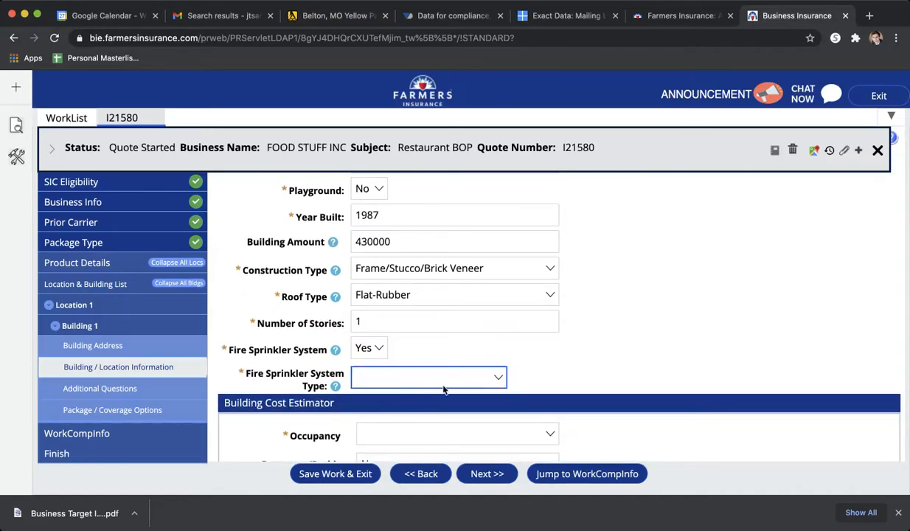
pyautogui.press('e')
pyautogui.scroll(-2, 442, 354)
pyautogui.click(358, 332)
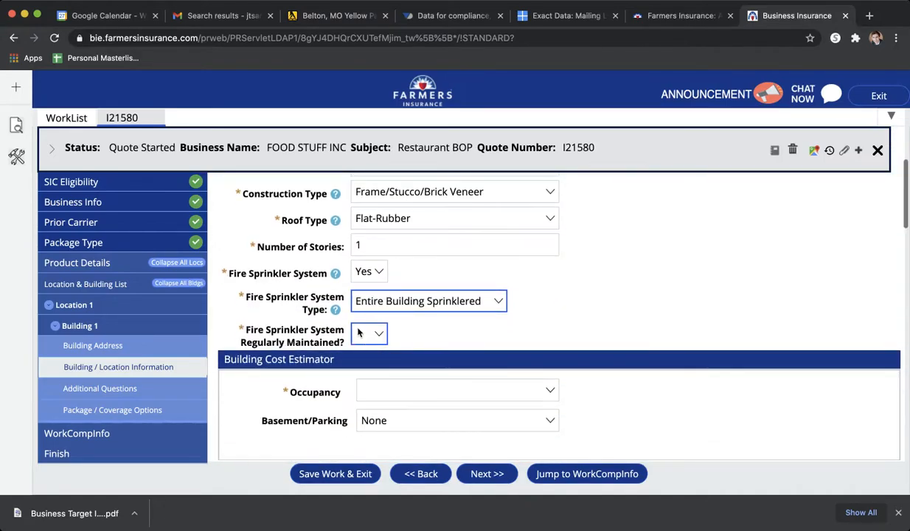
pyautogui.press('y')
# - Set the Building Cost Estimator occupancy to 4100 - Fast Food without Seating
pyautogui.scroll(-2, 449, 340)
pyautogui.click(450, 340)
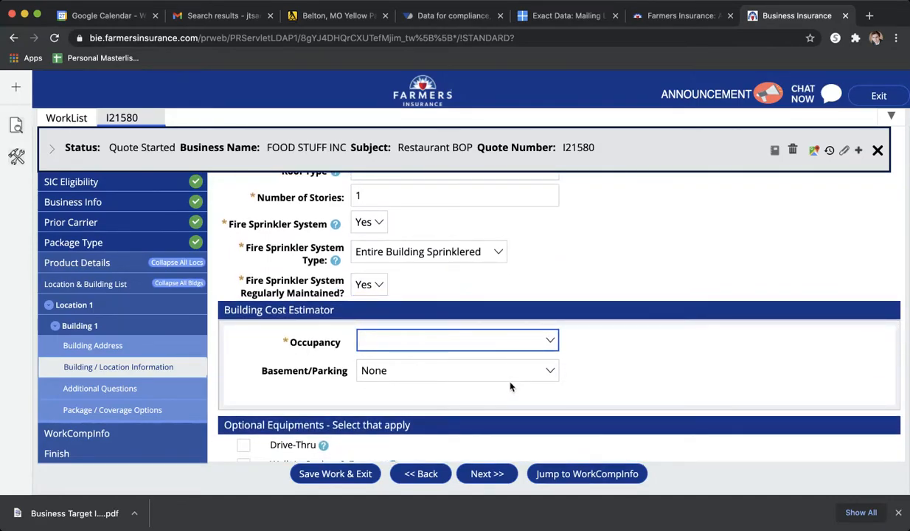
pyautogui.write('4100 - Fast Food without Seating')
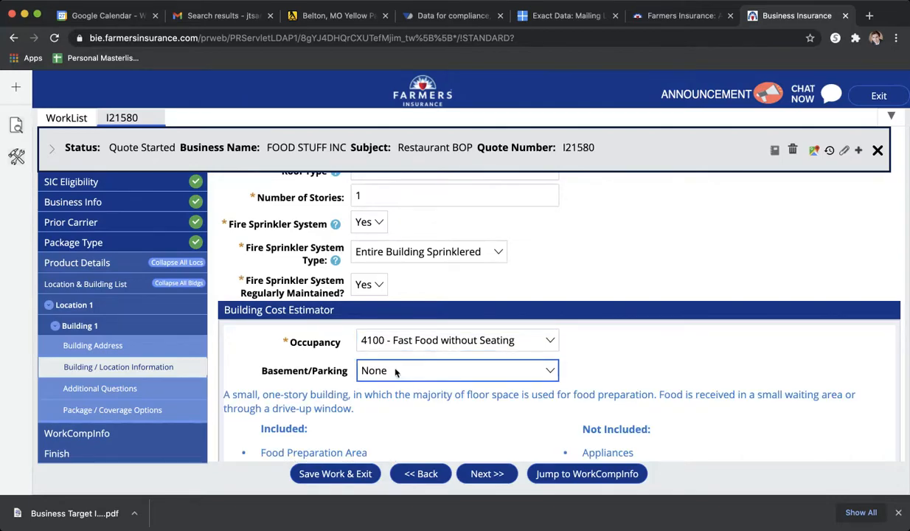
# - Add Walk-in Coolers & Freezers as optional equipment: one Indoor Cooler w/Installation with a square footage of 150
pyautogui.scroll(-3, 393, 365)
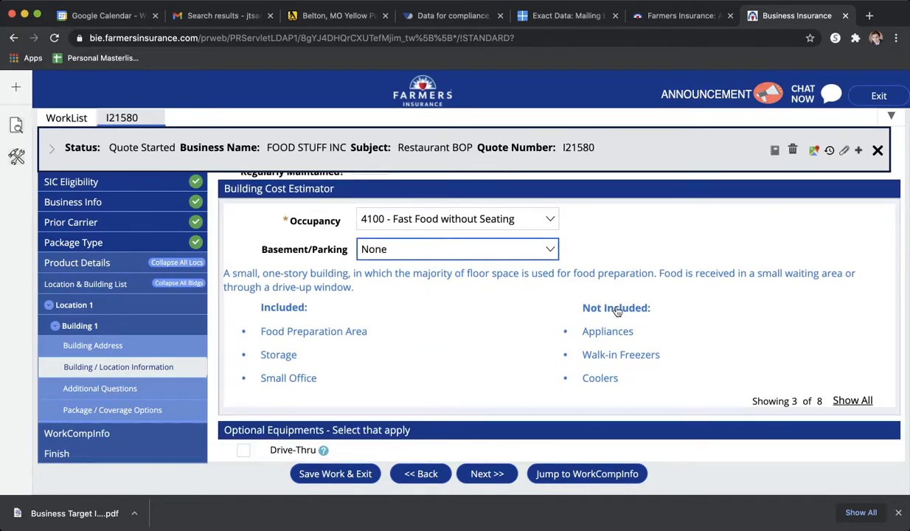
pyautogui.scroll(-2, 560, 418)
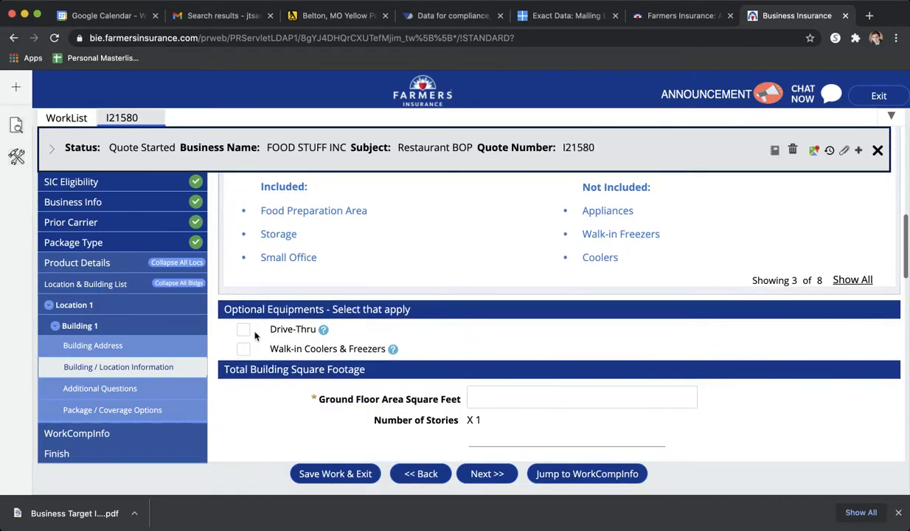
pyautogui.click(242, 349)
pyautogui.scroll(-2, 431, 356)
pyautogui.click(367, 335)
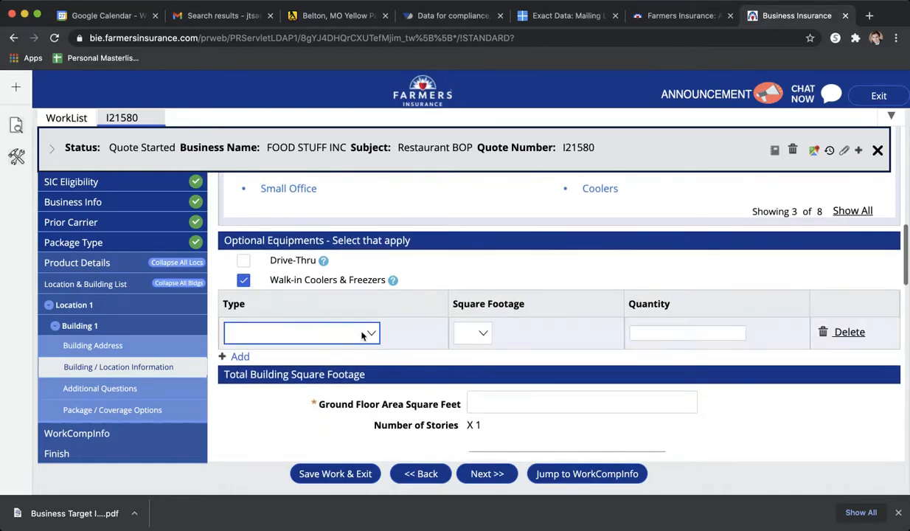
pyautogui.click(352, 349)
pyautogui.click(483, 338)
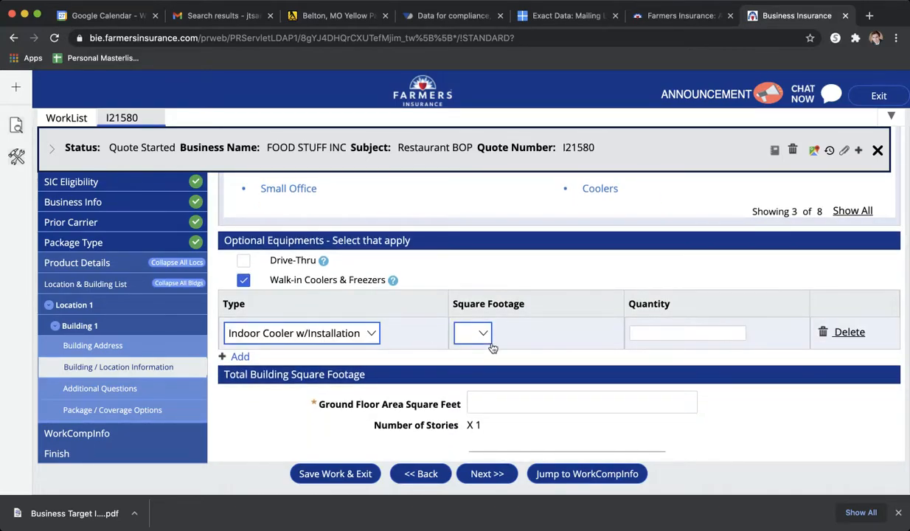
pyautogui.click(473, 400)
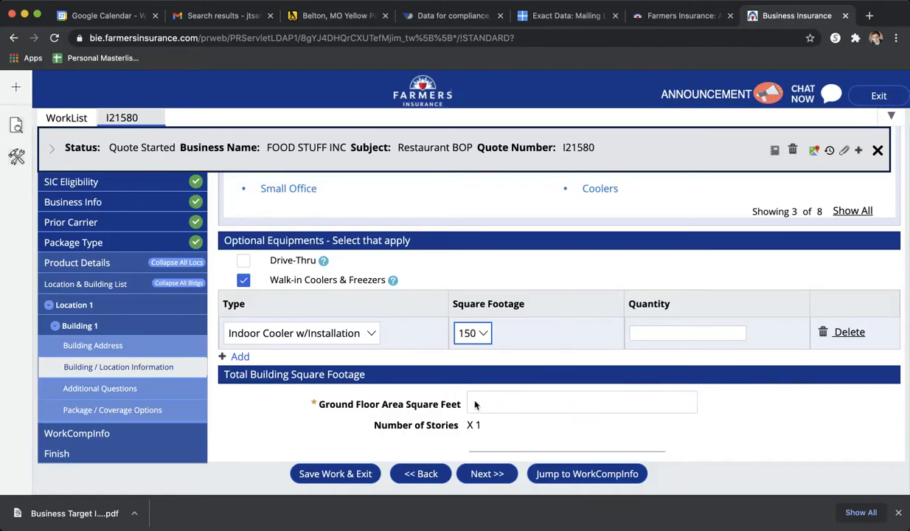
pyautogui.click(667, 334)
pyautogui.click(672, 391)
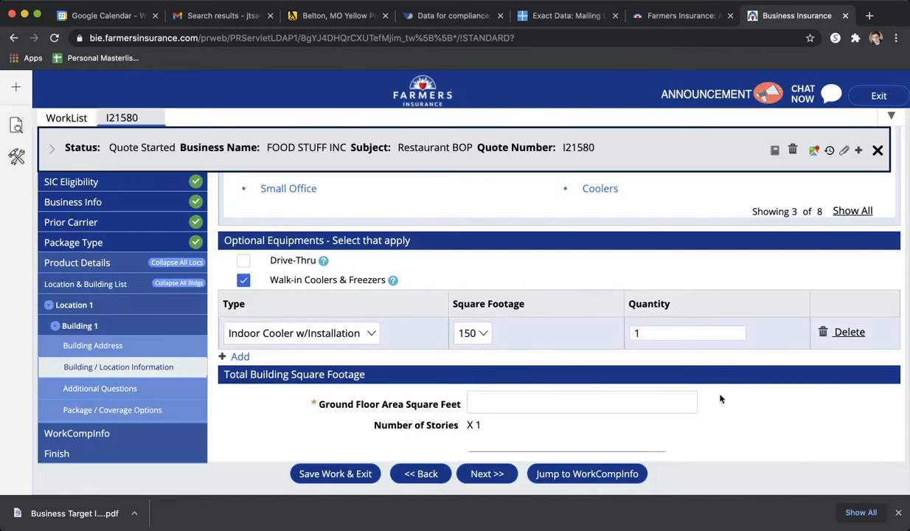
# - Enter 2500 square feet for the ground floor area and look up the building amount
pyautogui.scroll(-1, 742, 403)
pyautogui.click(584, 332)
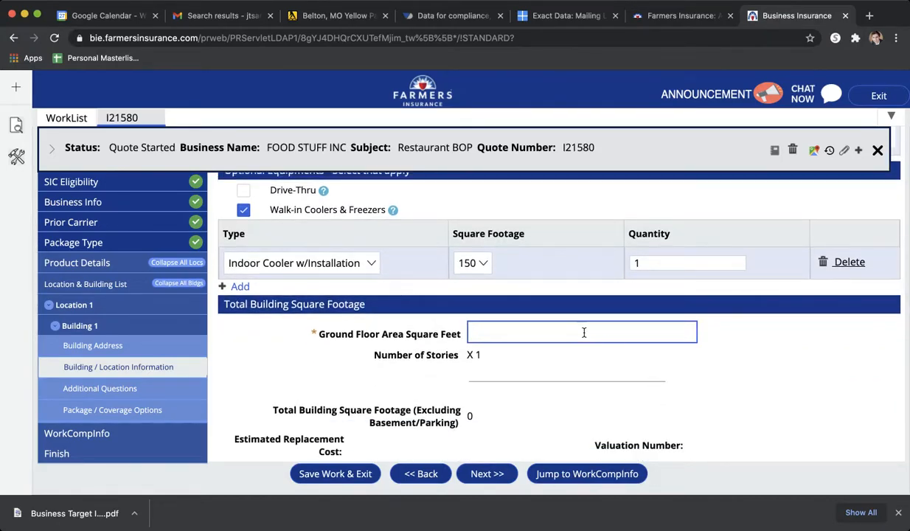
pyautogui.write('2500')
pyautogui.click(789, 393)
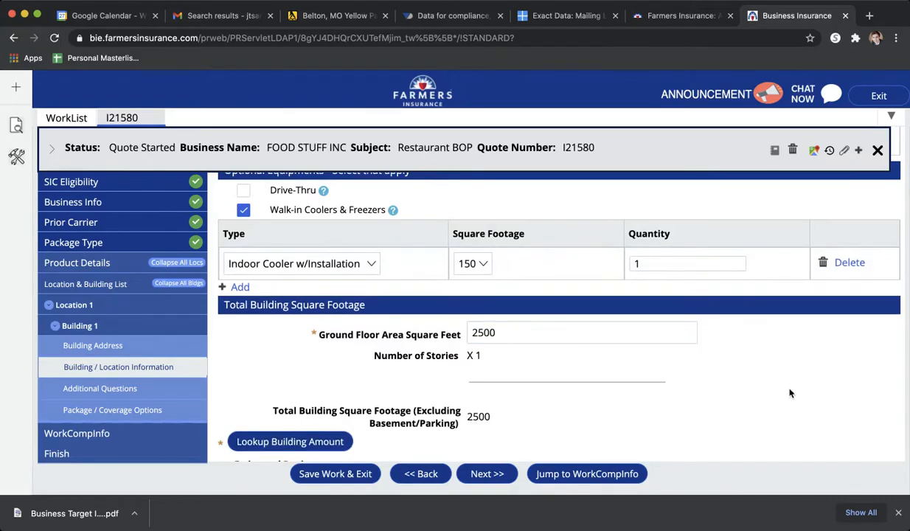
pyautogui.scroll(-2, 789, 393)
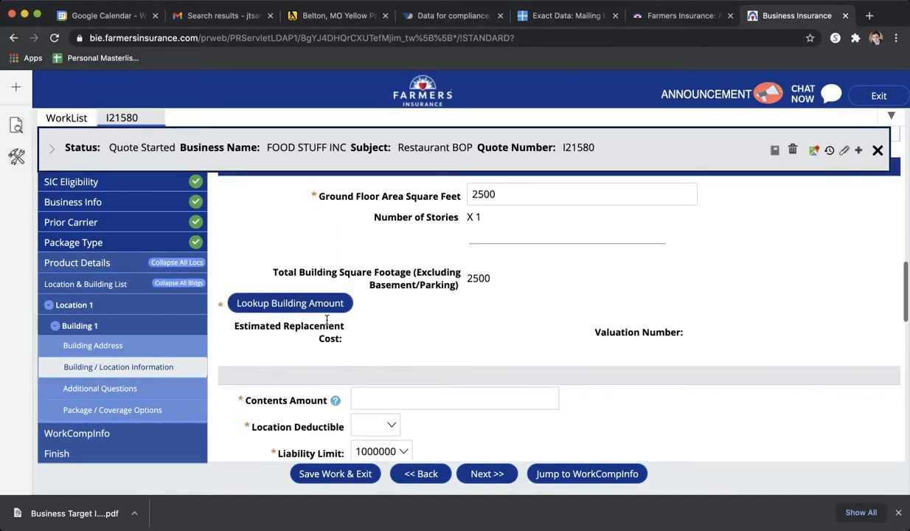
pyautogui.click(308, 304)
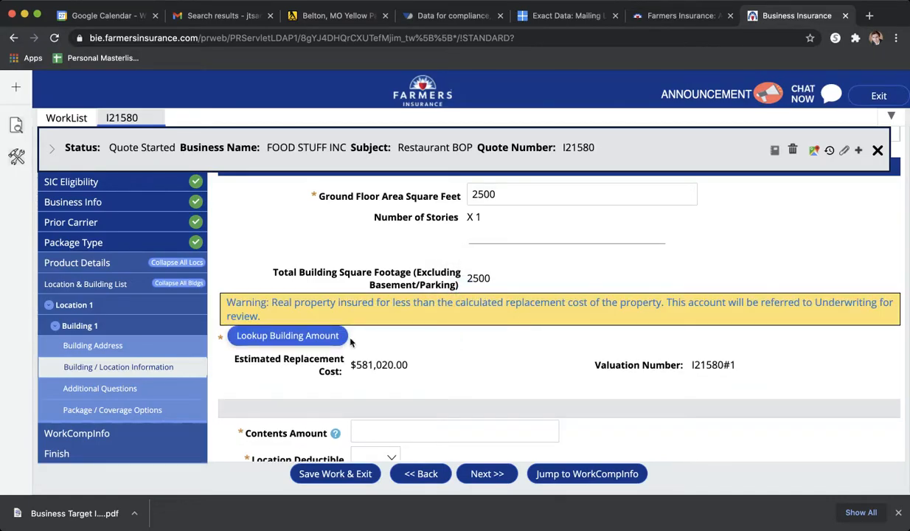
# - Raise the building amount to 580000 to approximate the estimated replacement cost
pyautogui.moveTo(355, 365); pyautogui.dragTo(394, 365)
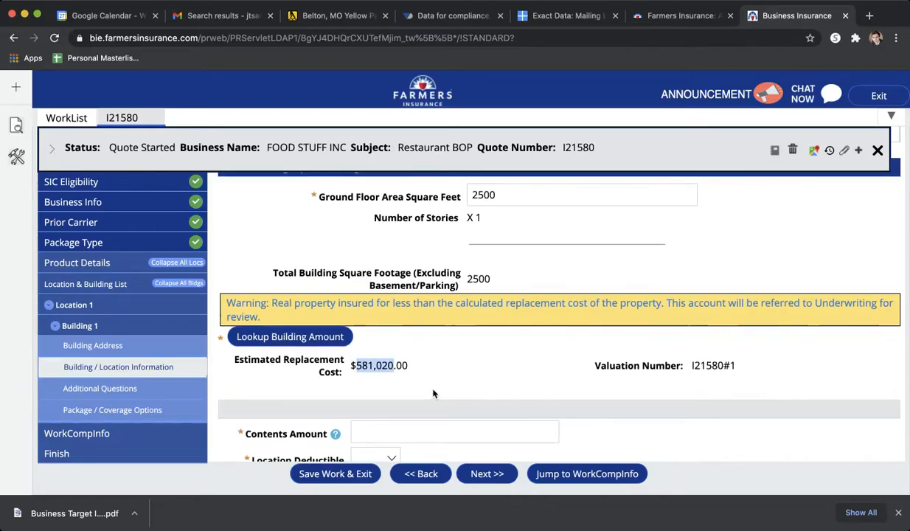
pyautogui.scroll(2, 434, 394)
pyautogui.scroll(-2, 433, 393)
pyautogui.scroll(5, 433, 394)
pyautogui.scroll(8, 434, 394)
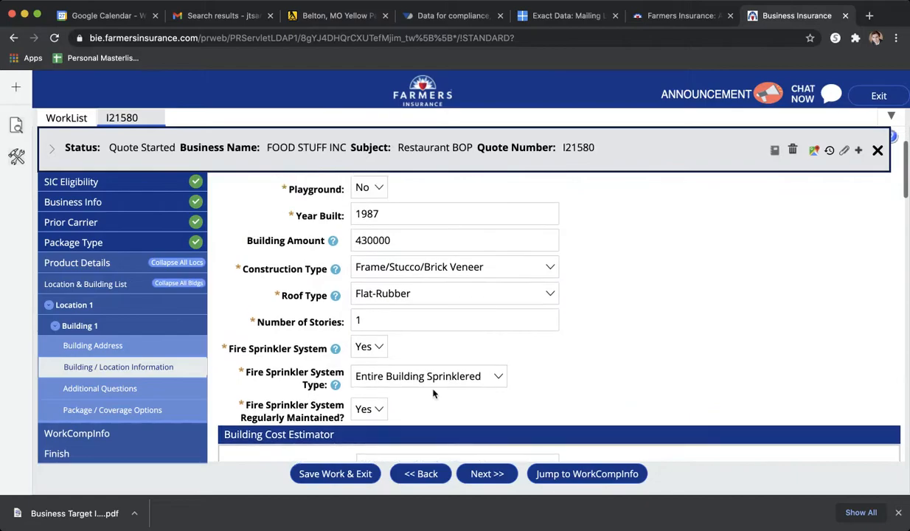
pyautogui.click(417, 289)
pyautogui.doubleClick(418, 289)
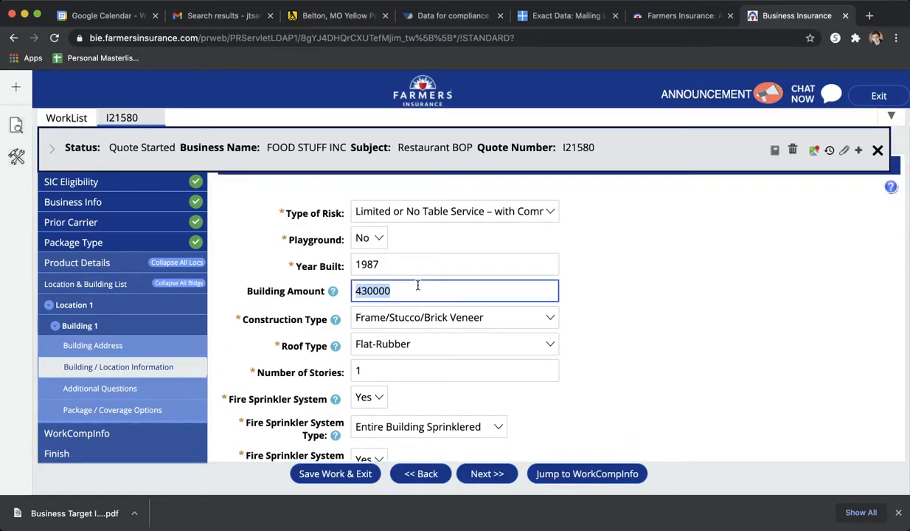
pyautogui.write('580000')
pyautogui.click(630, 299)
# - Set the contents amount to 40000, the location deductible to 2500, and the wind and hail deductible to 25000
pyautogui.scroll(-12, 630, 299)
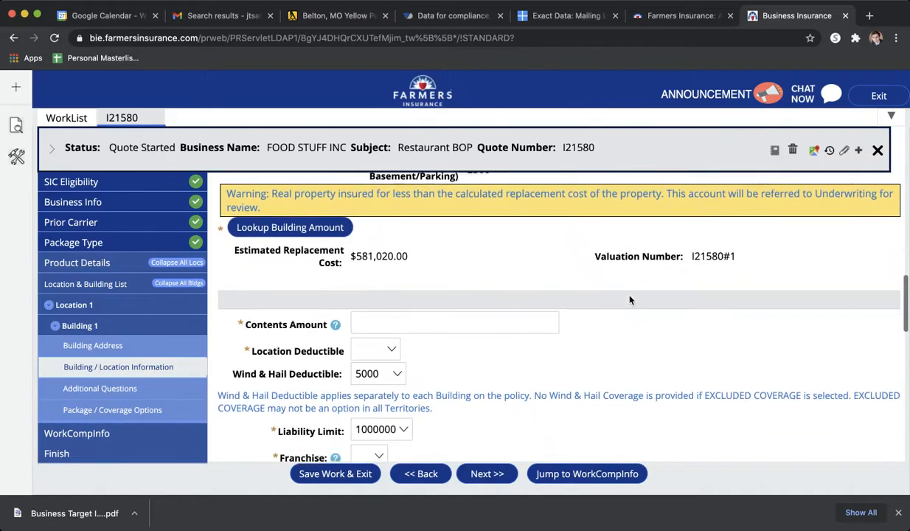
pyautogui.click(477, 242)
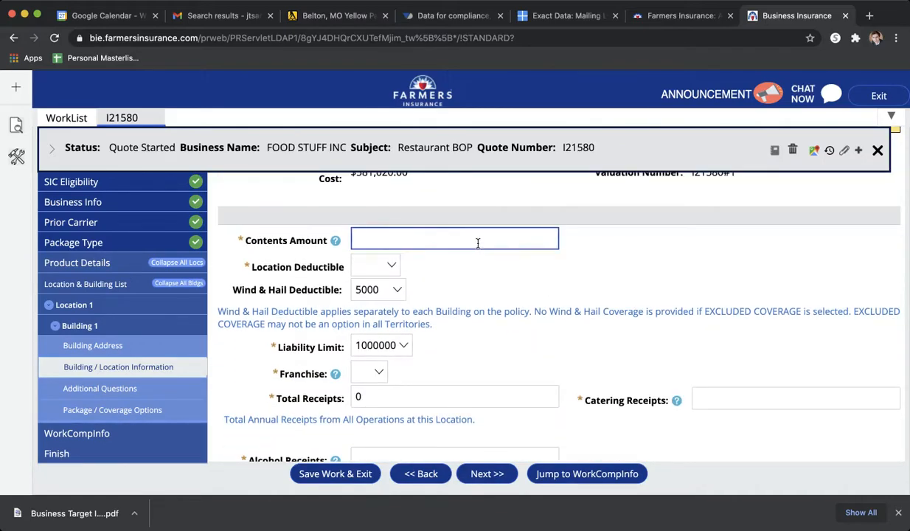
pyautogui.write('40000')
pyautogui.press('Tab')
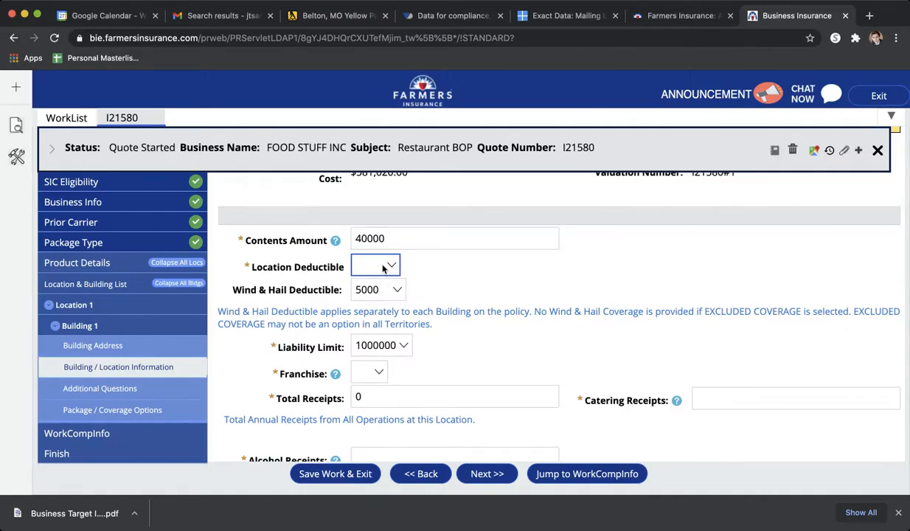
pyautogui.write('2500')
pyautogui.press('Tab')
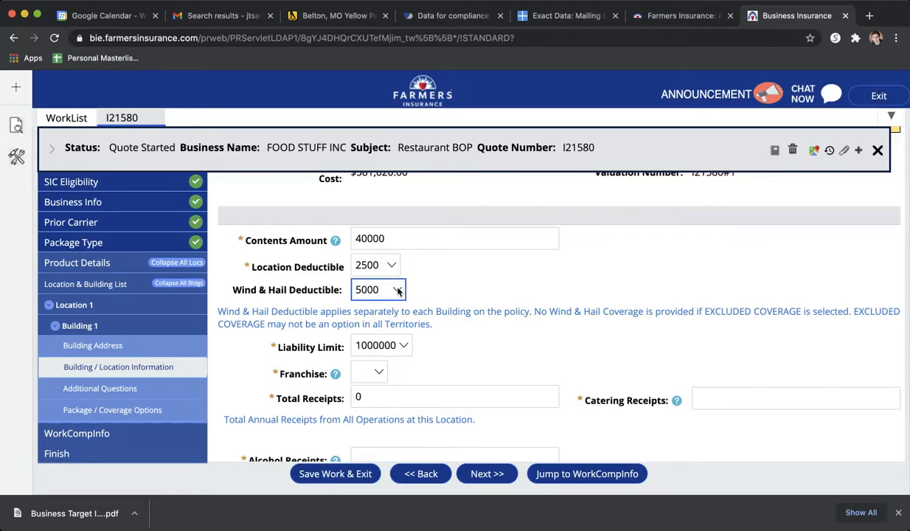
pyautogui.click(387, 323)
pyautogui.scroll(-1, 497, 324)
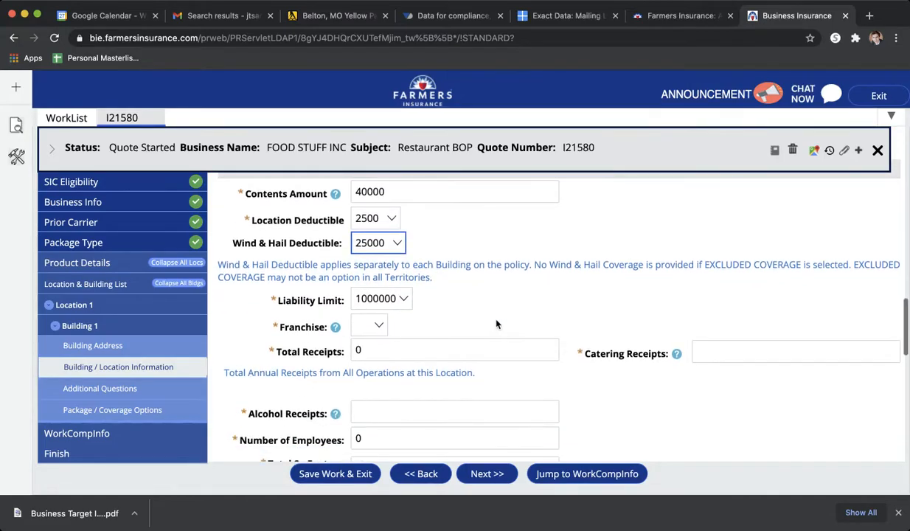
pyautogui.scroll(-1, 496, 324)
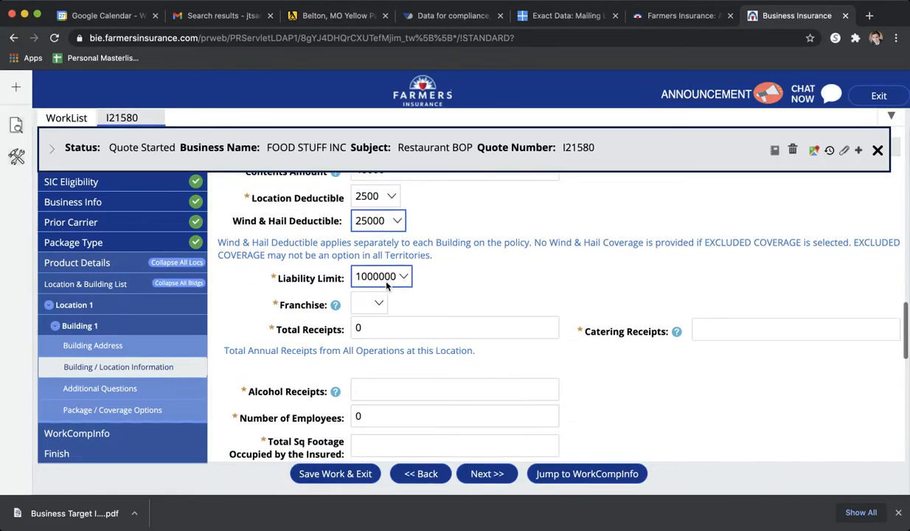
# - Mark the location as not a franchise and enter Food Masters Inc as the name of the restaurant
pyautogui.click(376, 305)
pyautogui.click(369, 325)
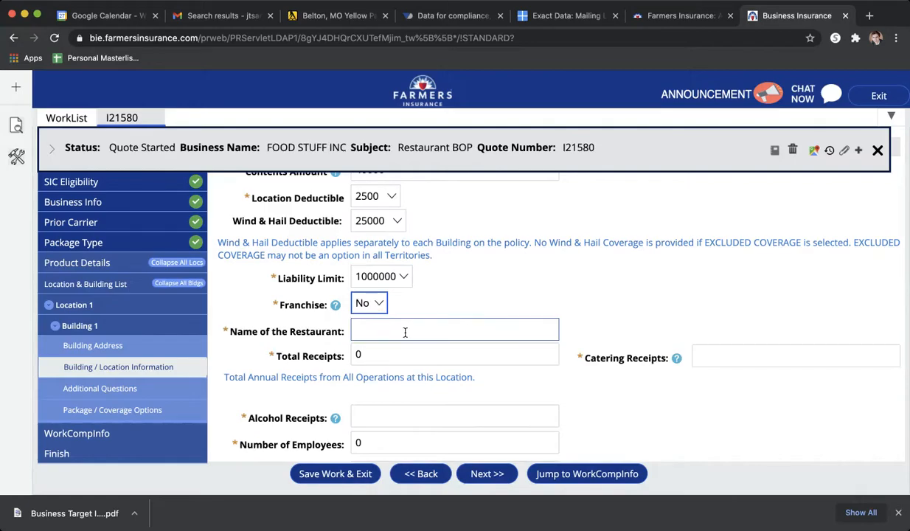
pyautogui.click(376, 329)
pyautogui.write('Food M')
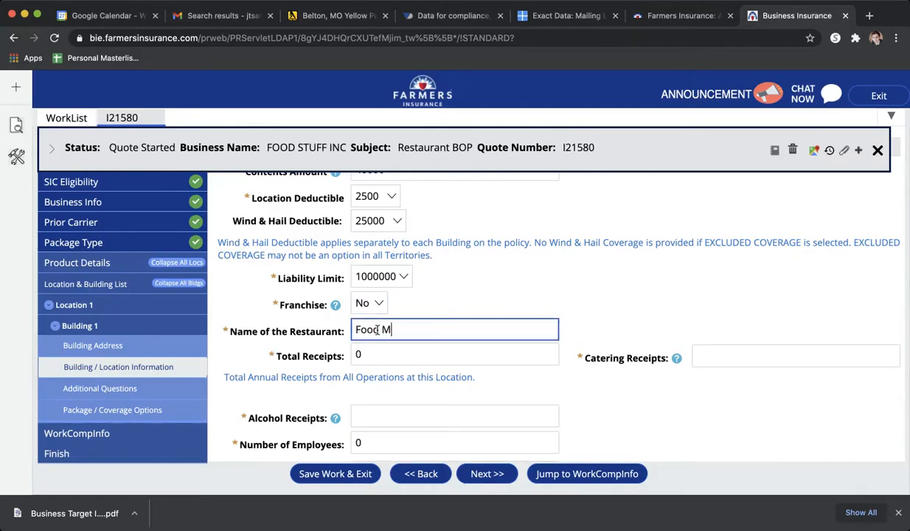
pyautogui.write('asters Inc')
# - Set the total annual receipts to 200000 and the catering receipts to 0
pyautogui.scroll(-1, 517, 339)
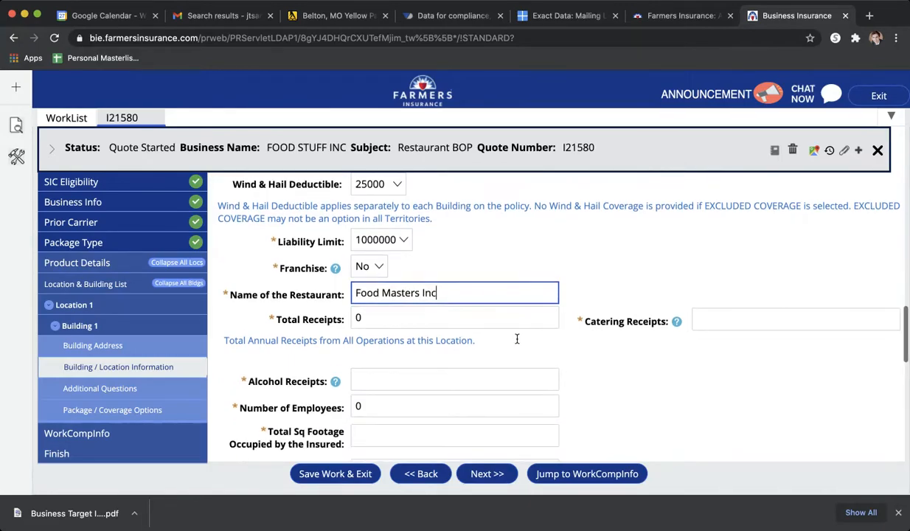
pyautogui.click(375, 315)
pyautogui.moveTo(374, 316); pyautogui.dragTo(344, 318)
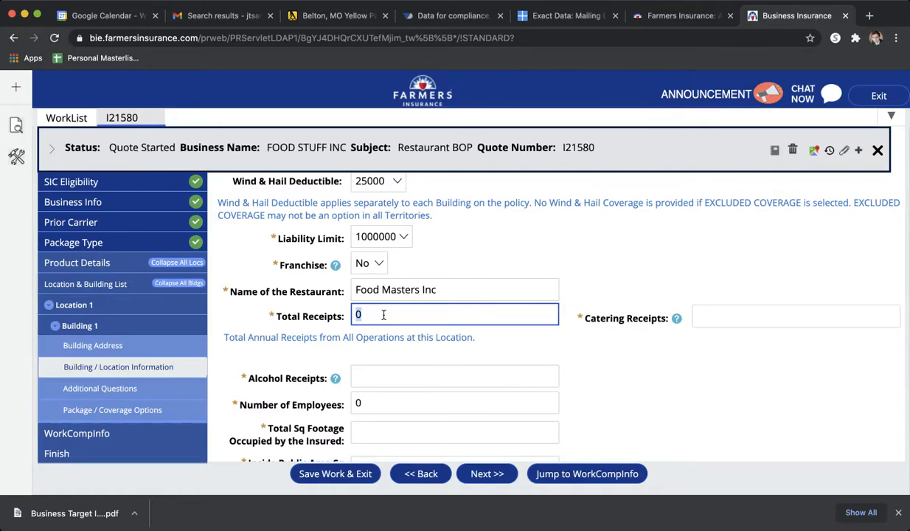
pyautogui.write('200000')
pyautogui.click(710, 317)
pyautogui.write('0')
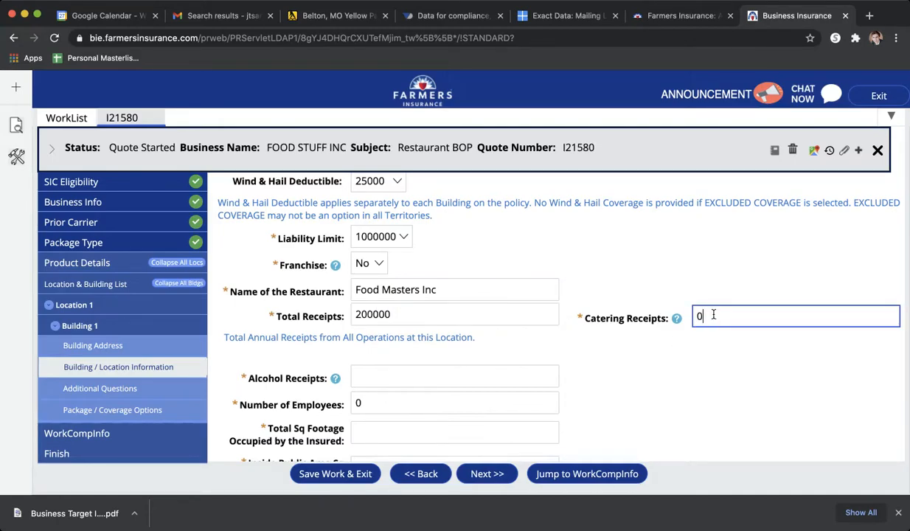
# - Set the alcohol receipts to 0 and the number of employees to 5
pyautogui.scroll(-2, 648, 402)
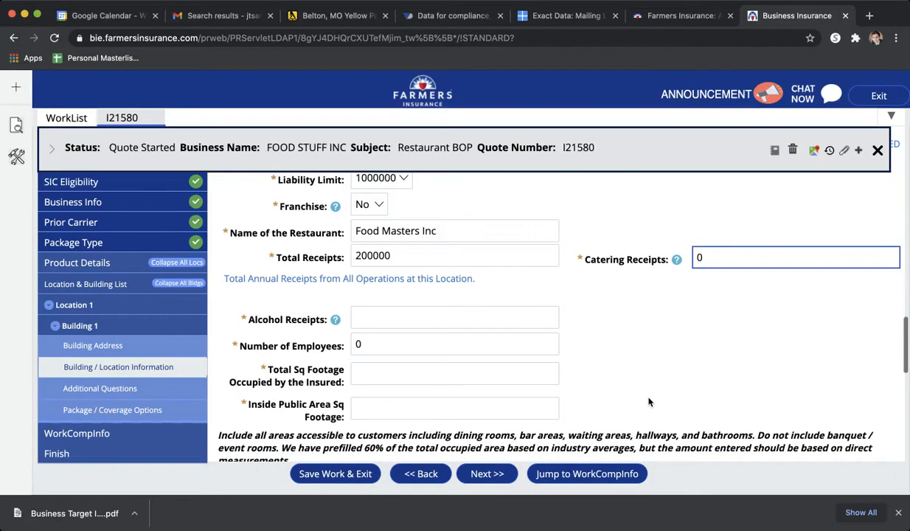
pyautogui.click(431, 323)
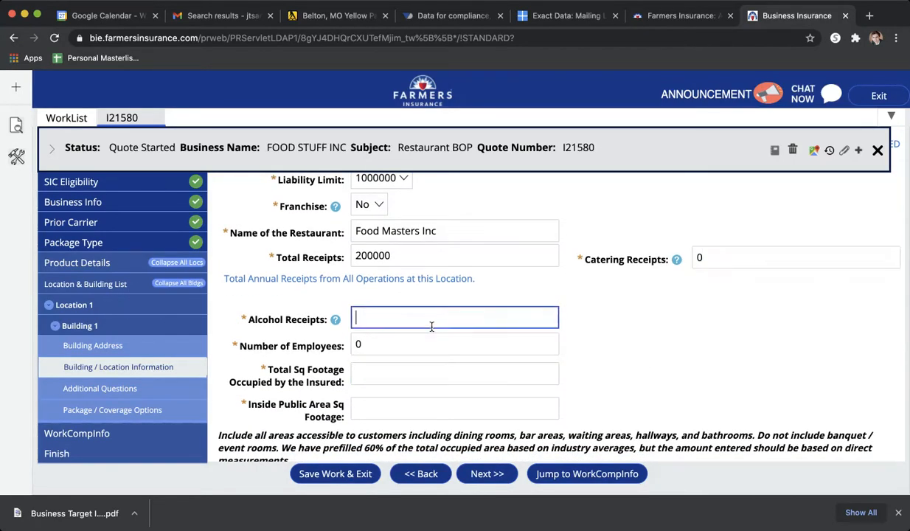
pyautogui.write('0')
pyautogui.scroll(-1, 404, 315)
pyautogui.click(368, 291)
pyautogui.doubleClick(359, 294)
pyautogui.write('5')
# - Enter 2500 as the total square footage occupied by the insured, checking it against the ground floor area, and keep the prefilled inside public area
pyautogui.click(383, 320)
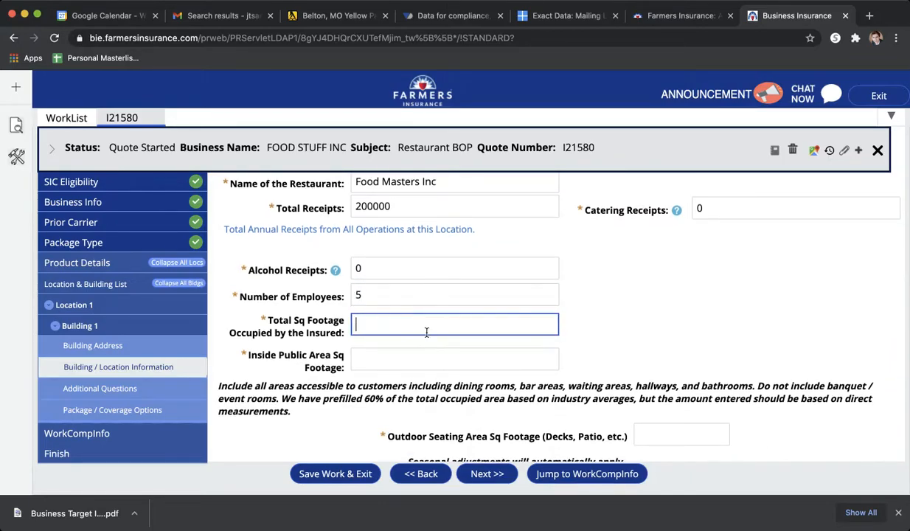
pyautogui.write('2500')
pyautogui.scroll(5, 425, 332)
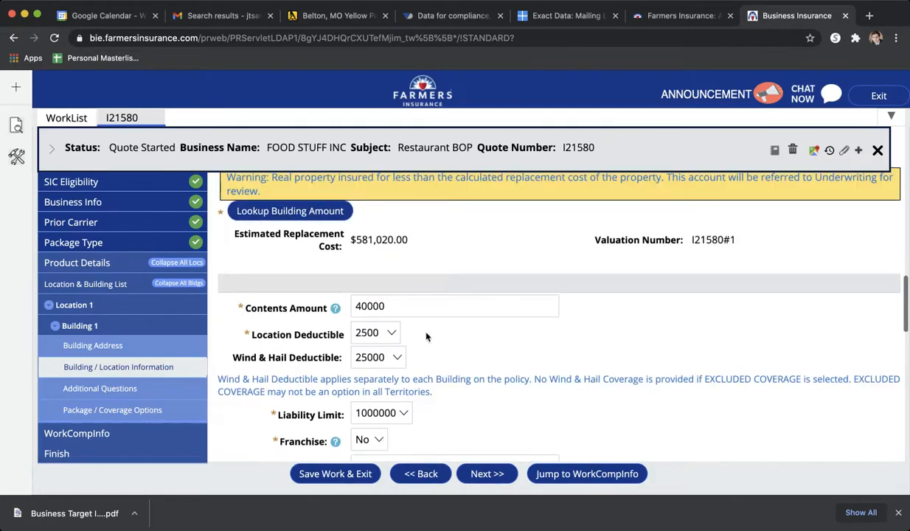
pyautogui.scroll(4, 425, 335)
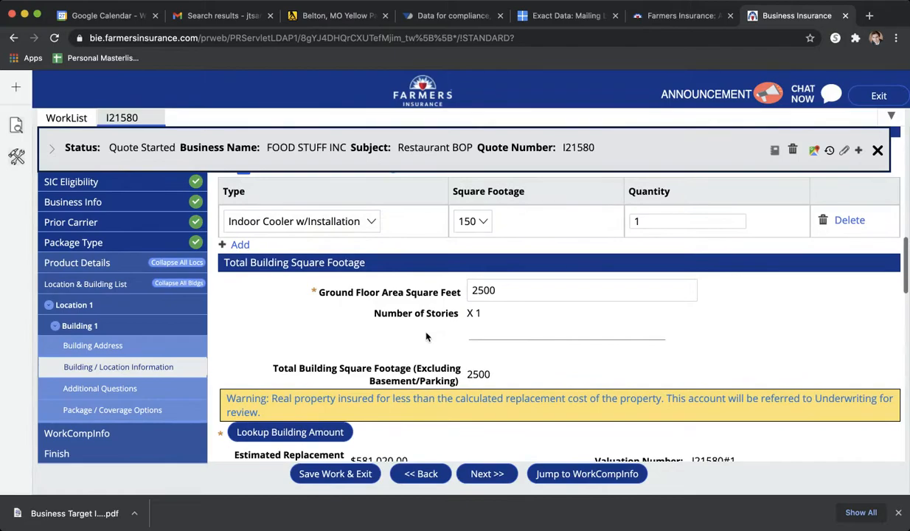
pyautogui.scroll(-5, 425, 335)
pyautogui.scroll(-5, 426, 336)
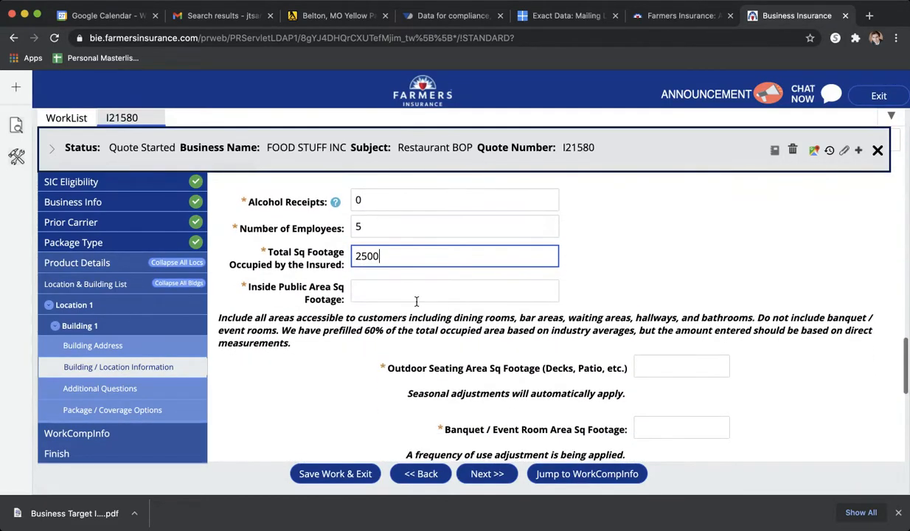
pyautogui.click(373, 290)
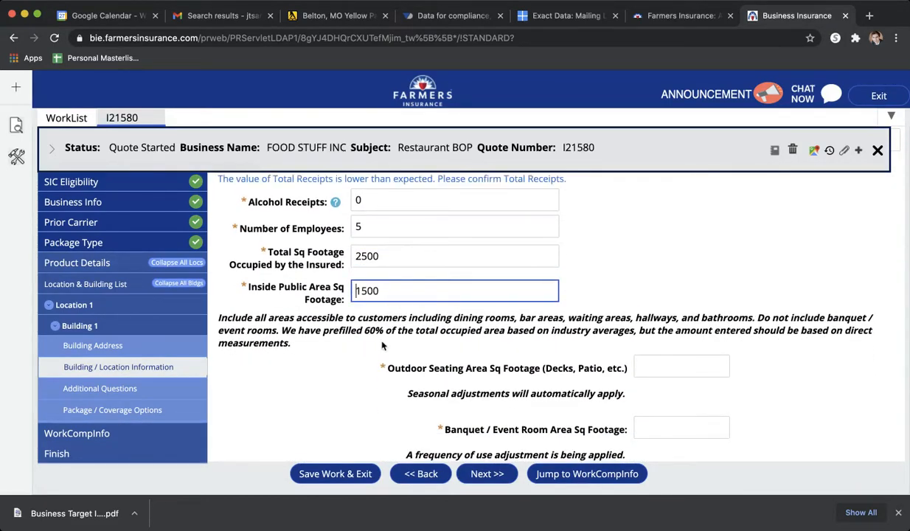
# - Set the outdoor seating area (decks, patio, etc.) to 500 square feet
pyautogui.scroll(-1, 381, 343)
pyautogui.click(679, 336)
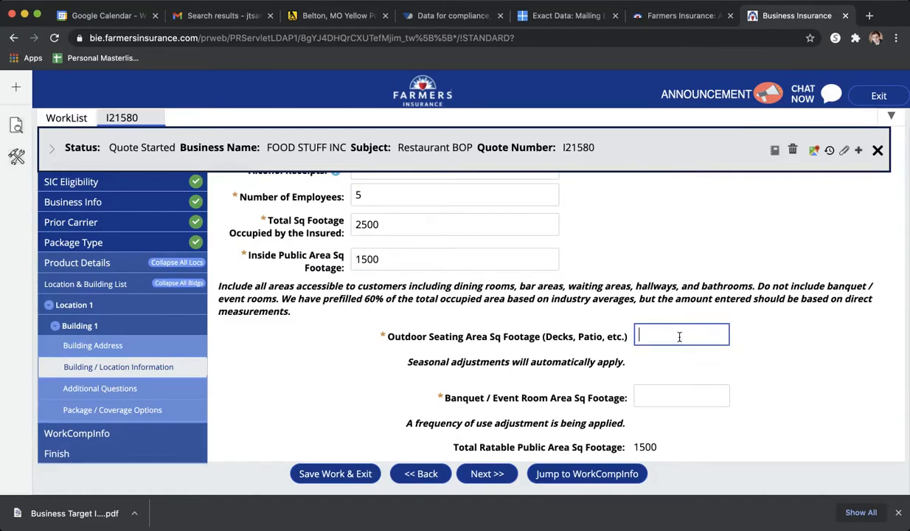
pyautogui.write('1500')
pyautogui.scroll(-1, 811, 369)
pyautogui.scroll(-1, 811, 369)
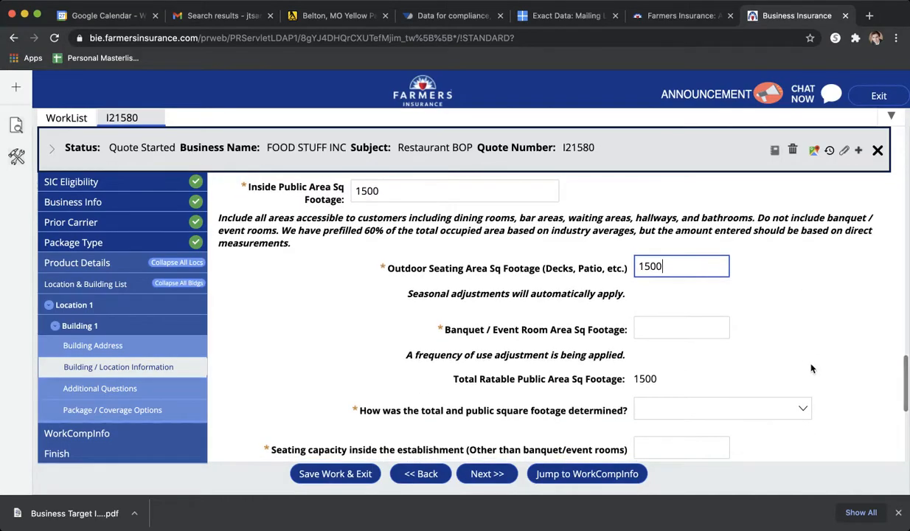
pyautogui.doubleClick(668, 265)
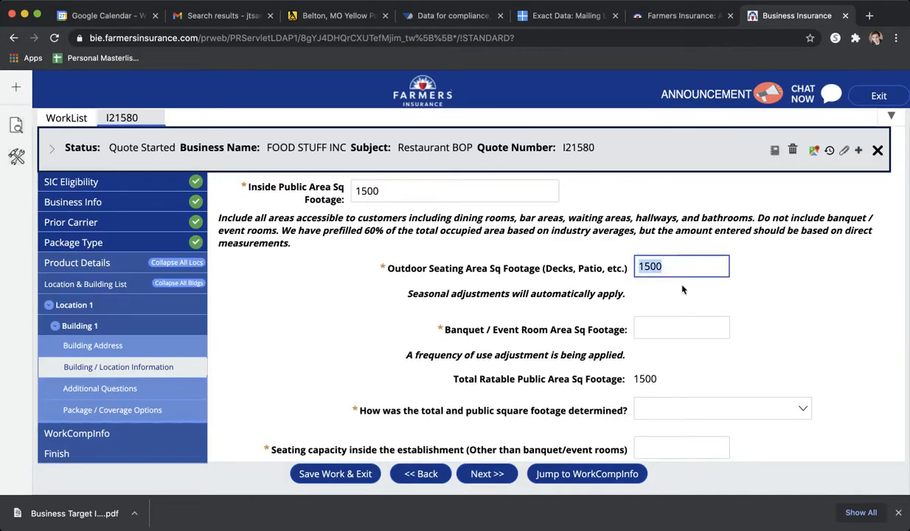
pyautogui.write('500')
# - Enter 0 for the banquet/event room area and give Direct measurement by agent as how the square footage was determined
pyautogui.click(681, 328)
pyautogui.click(669, 333)
pyautogui.scroll(-3, 668, 333)
pyautogui.press('Tab')
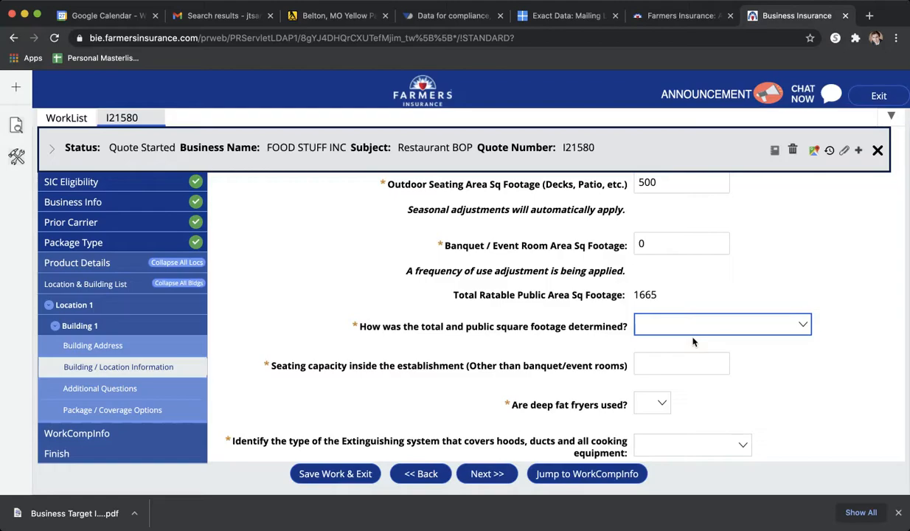
pyautogui.press('d')
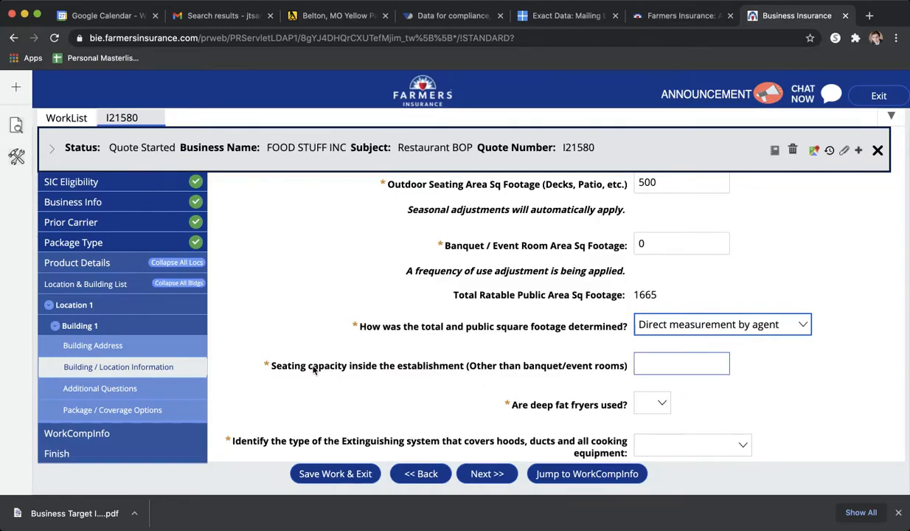
# - Enter an inside seating capacity of 0 and answer No to deep fat fryers being used
pyautogui.click(677, 363)
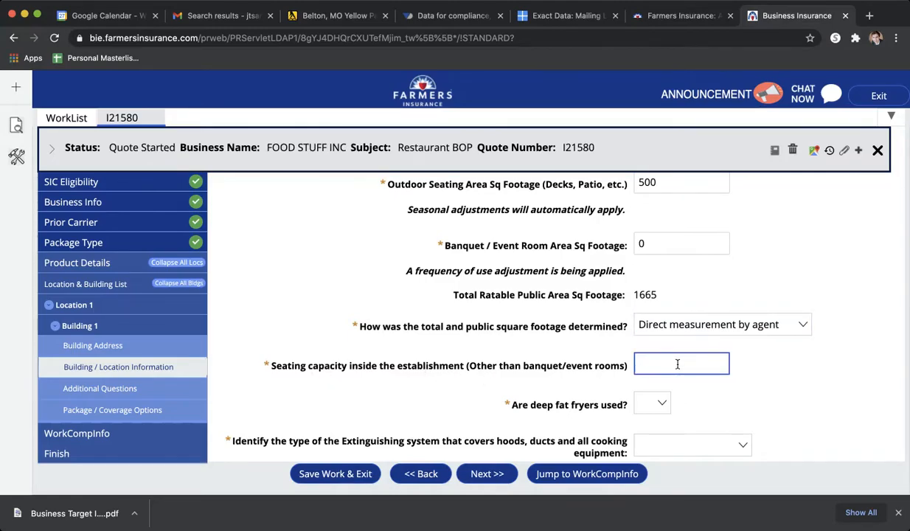
pyautogui.scroll(-2, 677, 364)
pyautogui.click(646, 341)
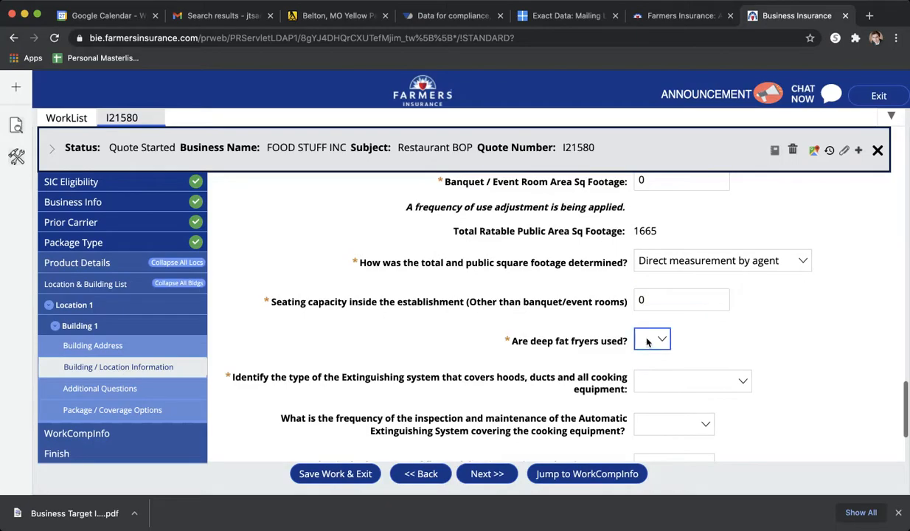
pyautogui.press('n')
pyautogui.press('Tab')
# - Set the cooking equipment's extinguishing system type to Water Spray with Quarterly inspection and maintenance
pyautogui.scroll(-1, 682, 372)
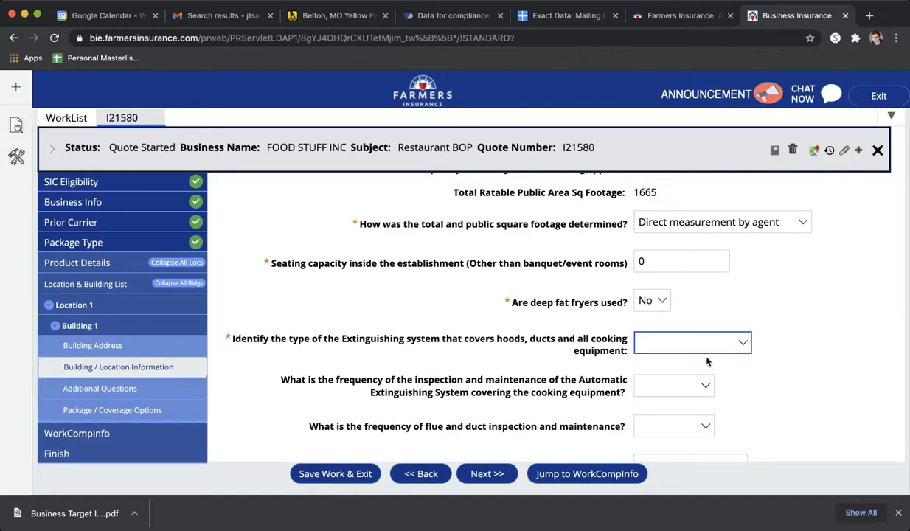
pyautogui.click(695, 371)
pyautogui.click(643, 389)
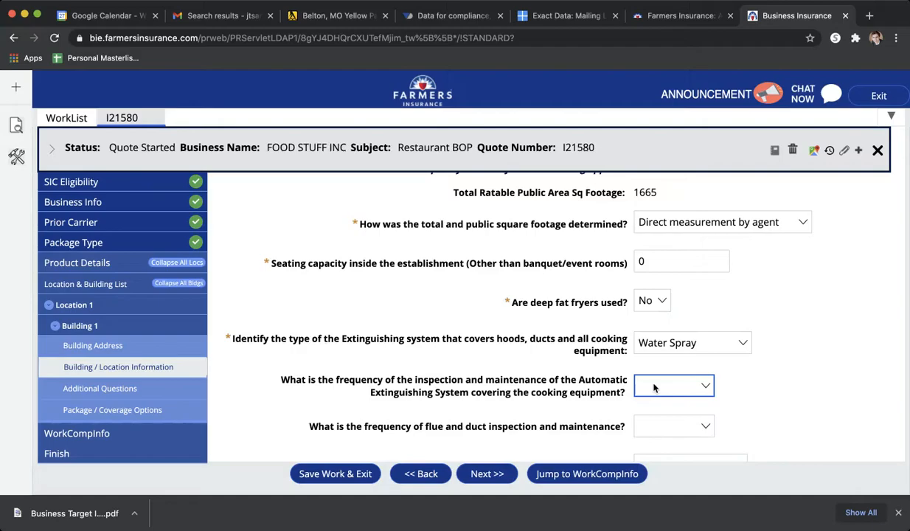
pyautogui.click(681, 422)
pyautogui.scroll(-2, 746, 413)
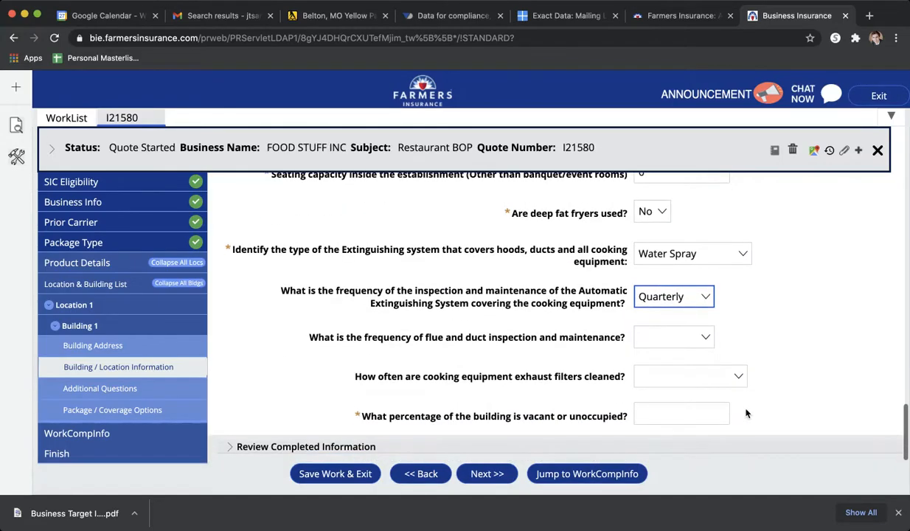
# - Set flue and duct inspection to Quarterly and exhaust filter cleaning to Weekly
pyautogui.click(660, 340)
pyautogui.click(659, 380)
pyautogui.click(659, 380)
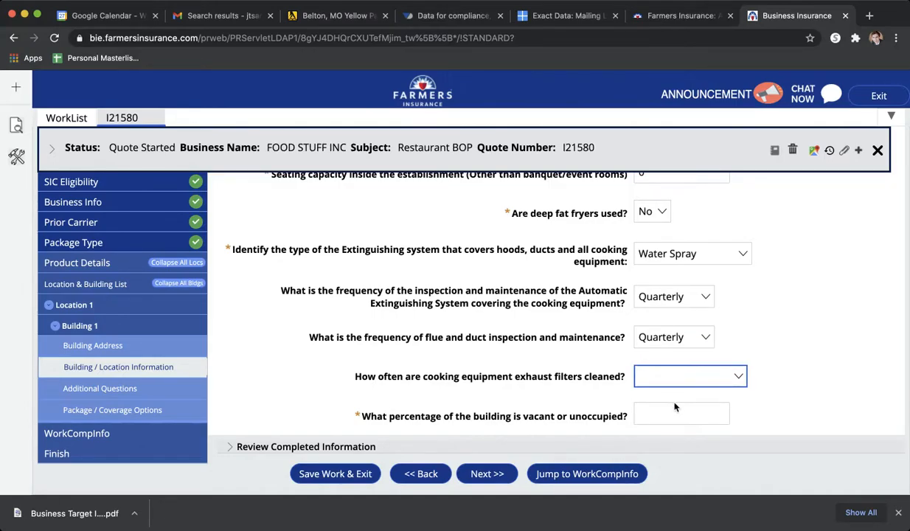
pyautogui.click(672, 408)
# - Enter 0 as the vacant or unoccupied percentage of the building and continue to the additional questions
pyautogui.click(660, 413)
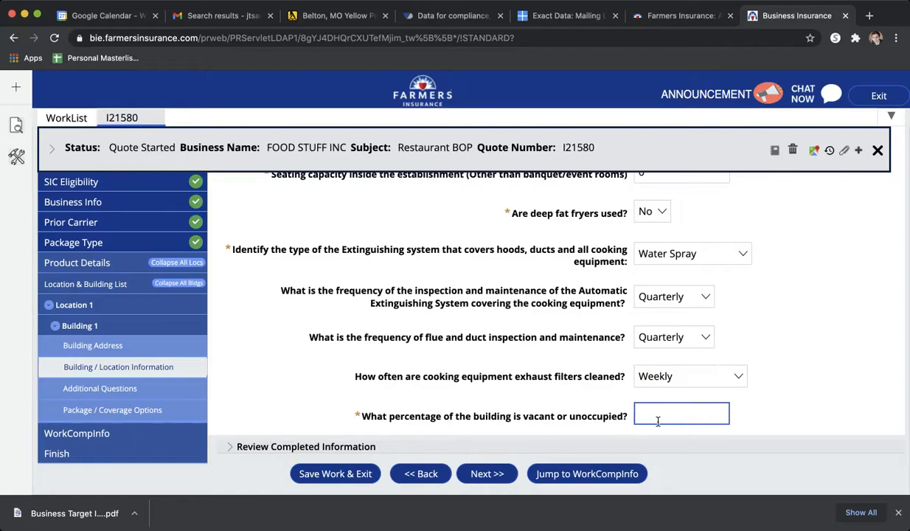
pyautogui.scroll(-2, 785, 403)
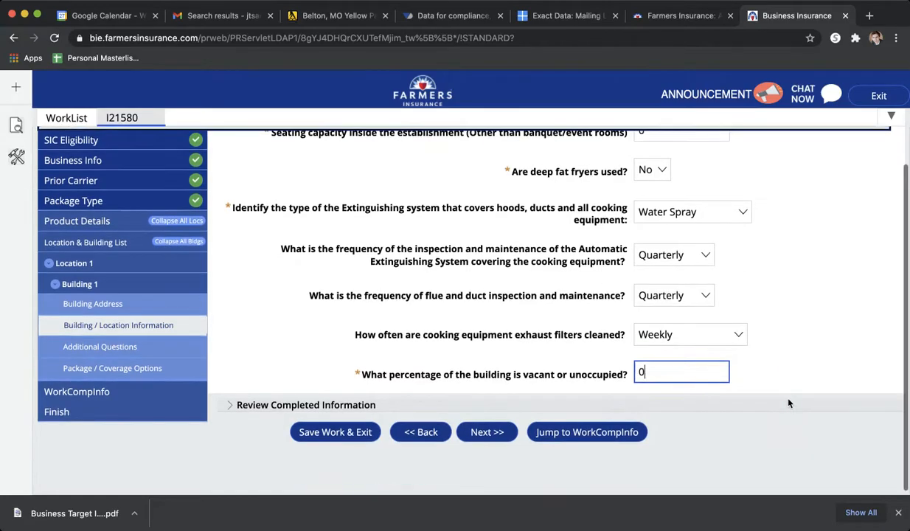
pyautogui.click(486, 433)
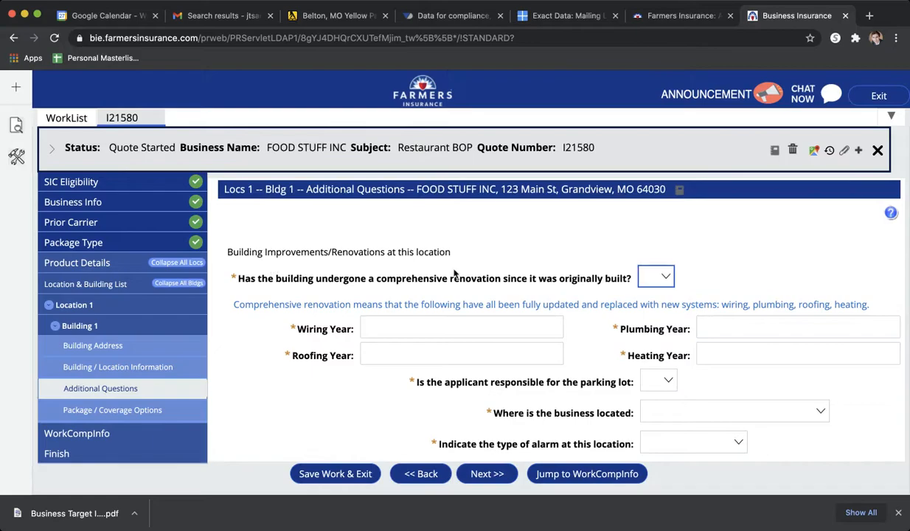
# - Answer No to comprehensive renovation, then set the plumbing year to 2004 and the heating year to 1998
pyautogui.click(652, 309)
pyautogui.scroll(-2, 642, 341)
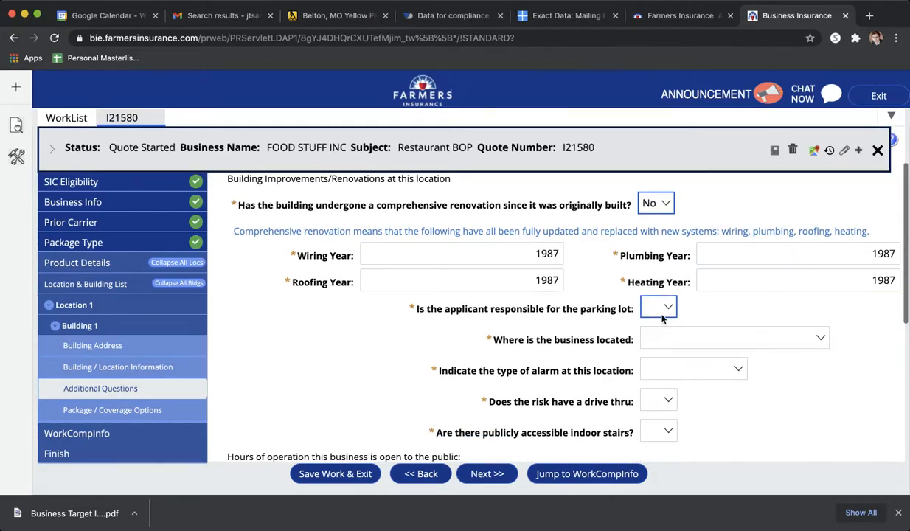
pyautogui.doubleClick(885, 255)
pyautogui.write('2004')
pyautogui.click(857, 319)
pyautogui.doubleClick(878, 280)
pyautogui.write('1998')
pyautogui.click(855, 360)
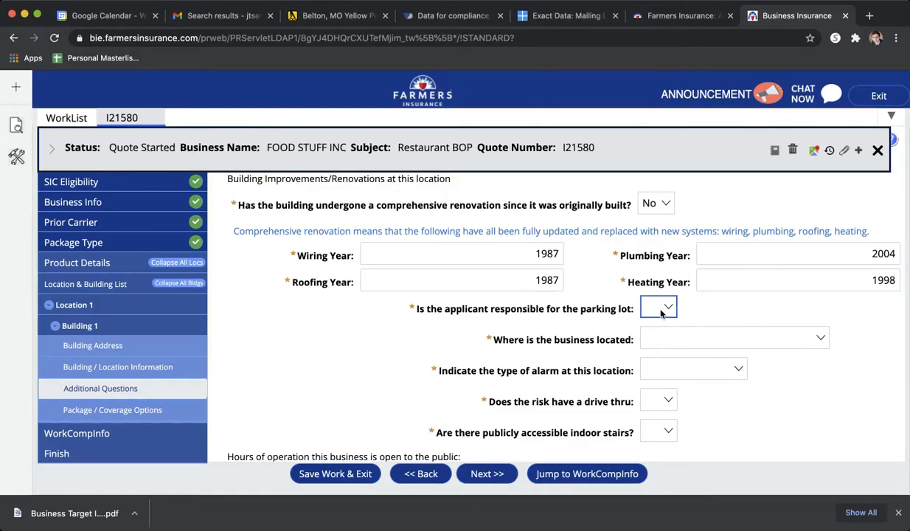
# - Answer No to parking lot responsibility and describe the location as a Strip Shopping Center with a Local alarm
pyautogui.click(672, 344)
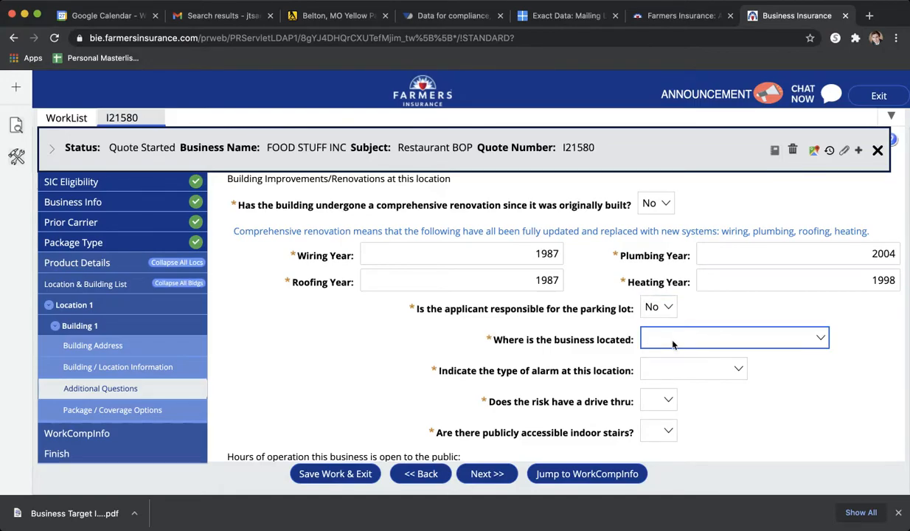
pyautogui.click(709, 368)
pyautogui.click(684, 375)
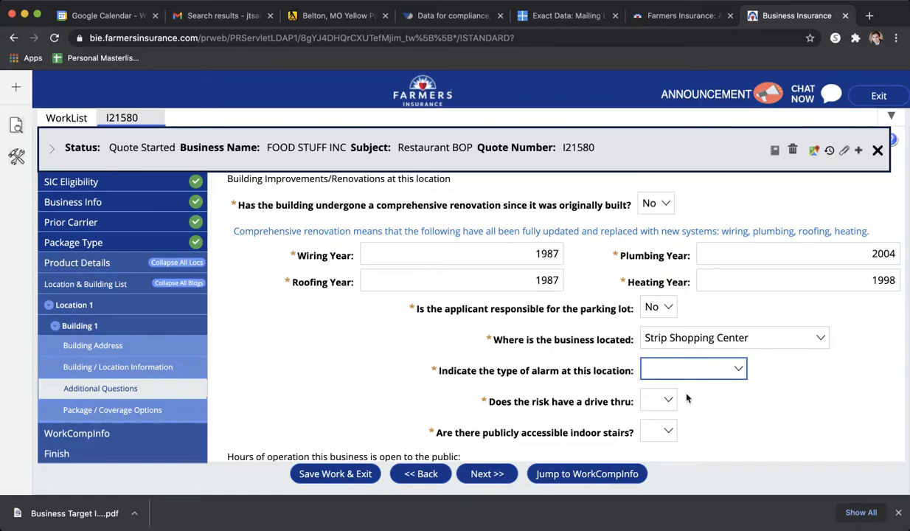
pyautogui.click(684, 397)
# - Answer No to both the drive thru and the publicly accessible indoor stairs questions
pyautogui.scroll(-1, 697, 401)
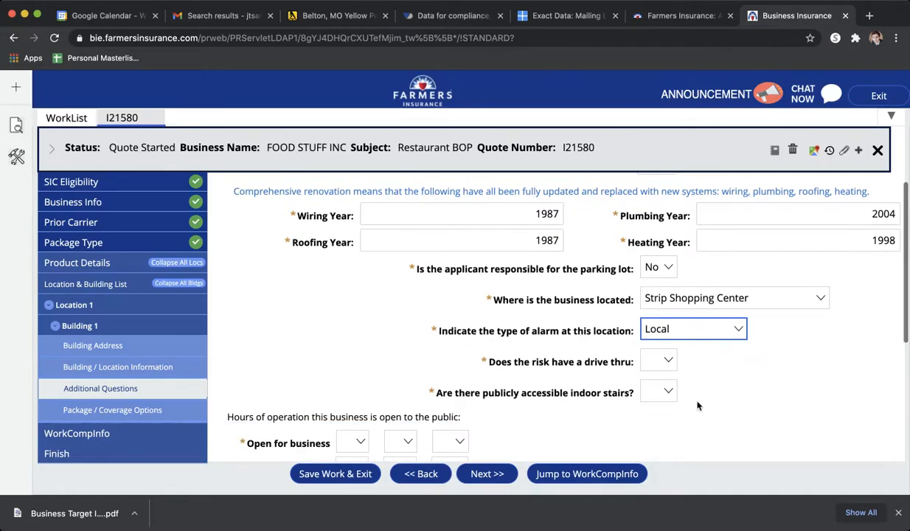
pyautogui.press('n')
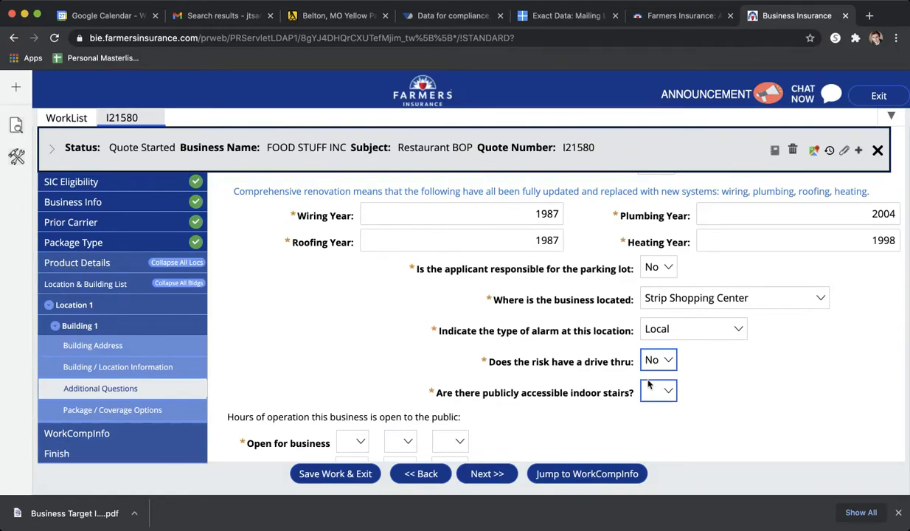
pyautogui.scroll(-1, 644, 364)
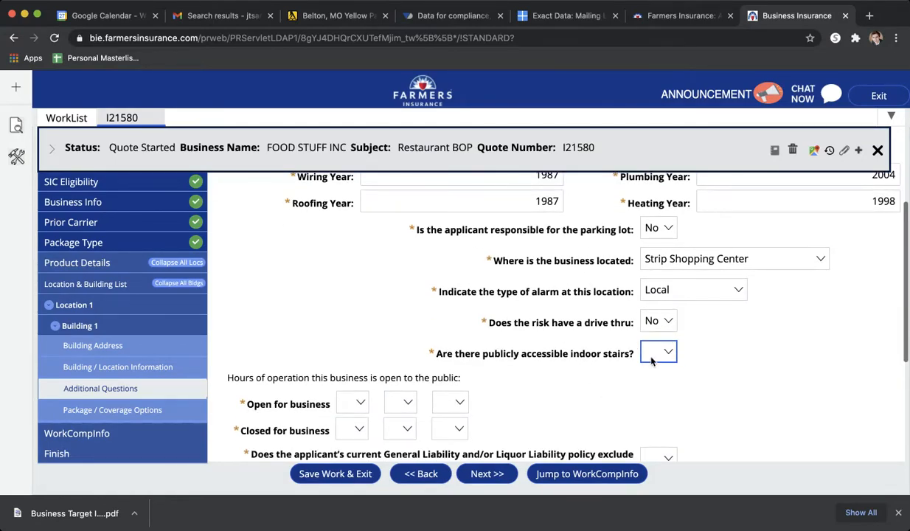
pyautogui.press('n')
# - Set the time the business opens to the public to 8:00 AM
pyautogui.scroll(-2, 652, 382)
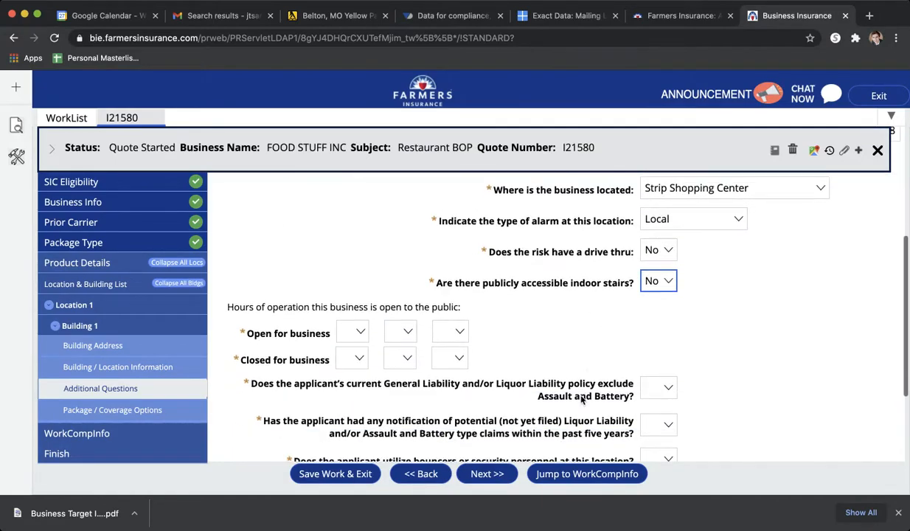
pyautogui.click(350, 331)
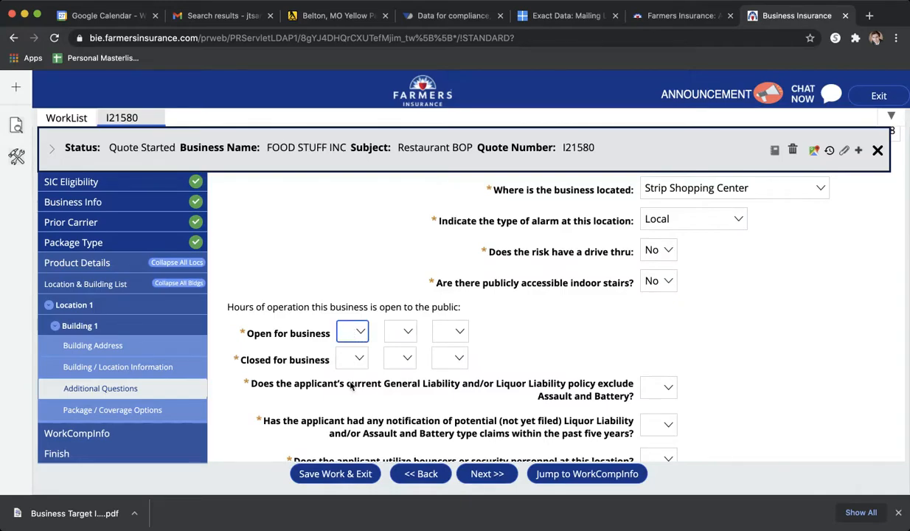
pyautogui.press('8')
pyautogui.click(398, 334)
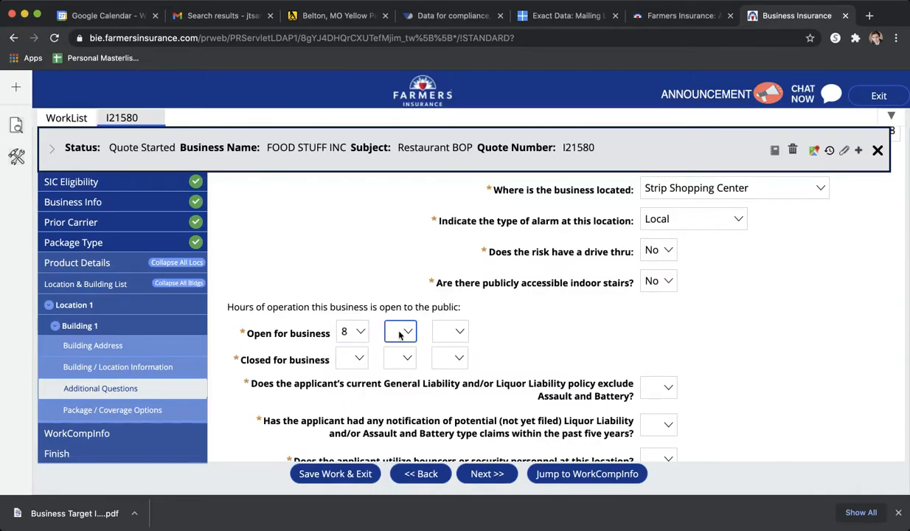
pyautogui.press('0')
pyautogui.click(453, 333)
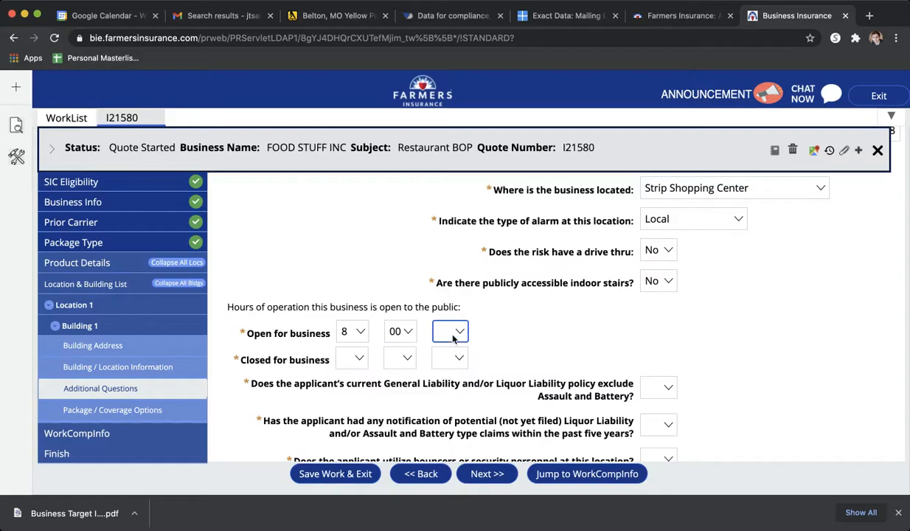
pyautogui.press('a')
# - Set the time the business closes to the public to 8:00 PM
pyautogui.click(357, 356)
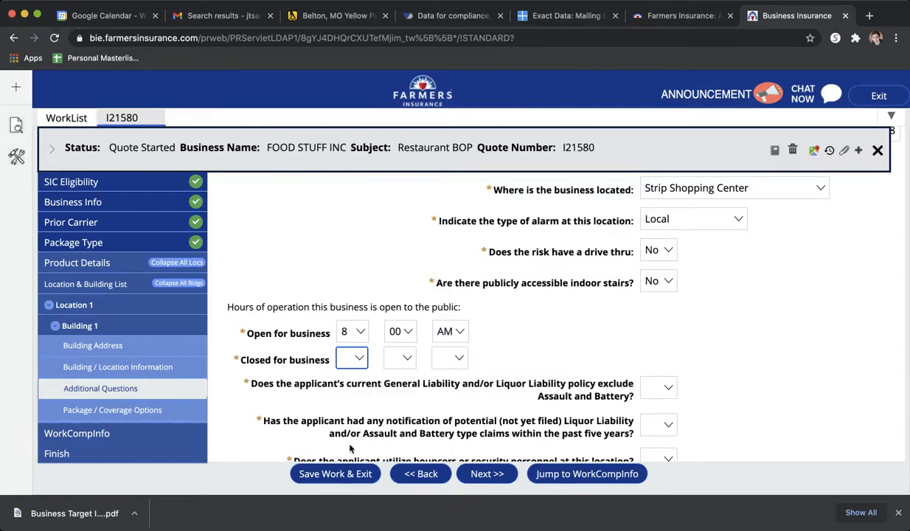
pyautogui.press('5')
pyautogui.press('8')
pyautogui.click(407, 358)
pyautogui.press('0')
pyautogui.click(438, 359)
pyautogui.press('p')
pyautogui.press('Tab')
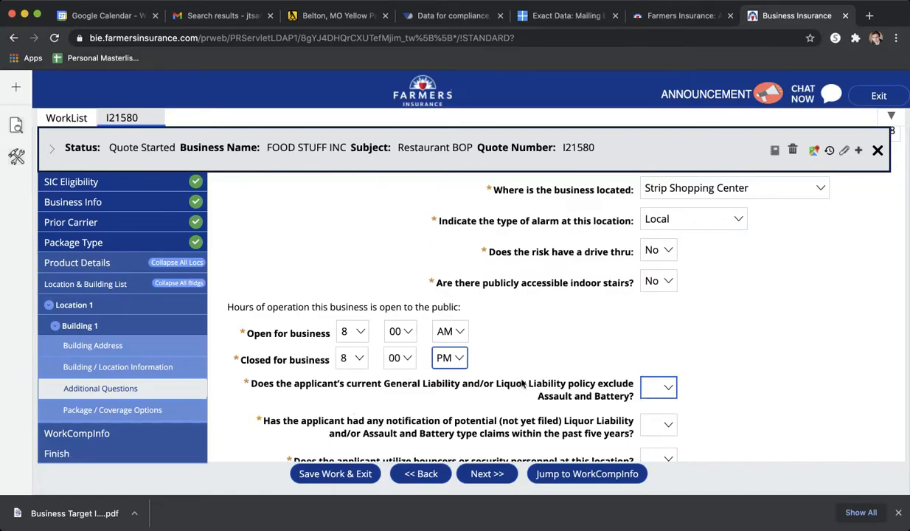
# - Answer No to the Assault and Battery exclusion, the potential claim notifications, and the bouncers or security personnel questions
pyautogui.scroll(-2, 522, 383)
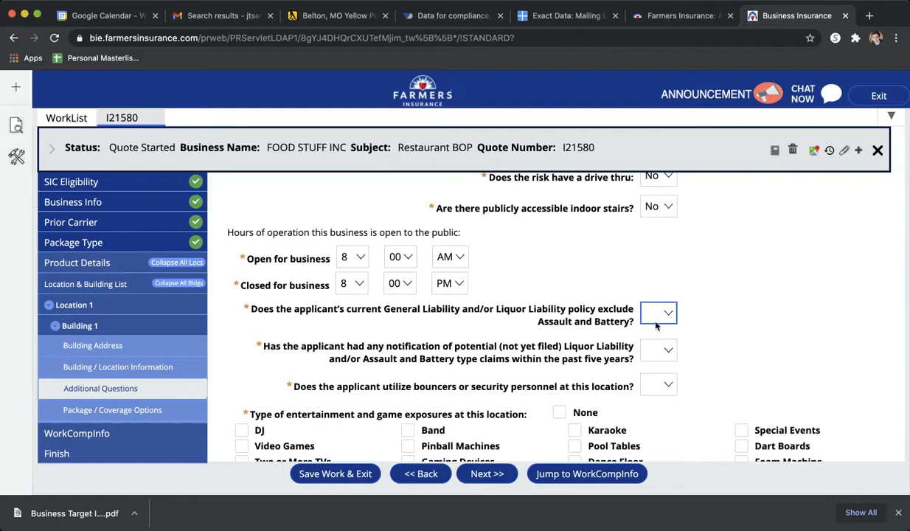
pyautogui.click(653, 345)
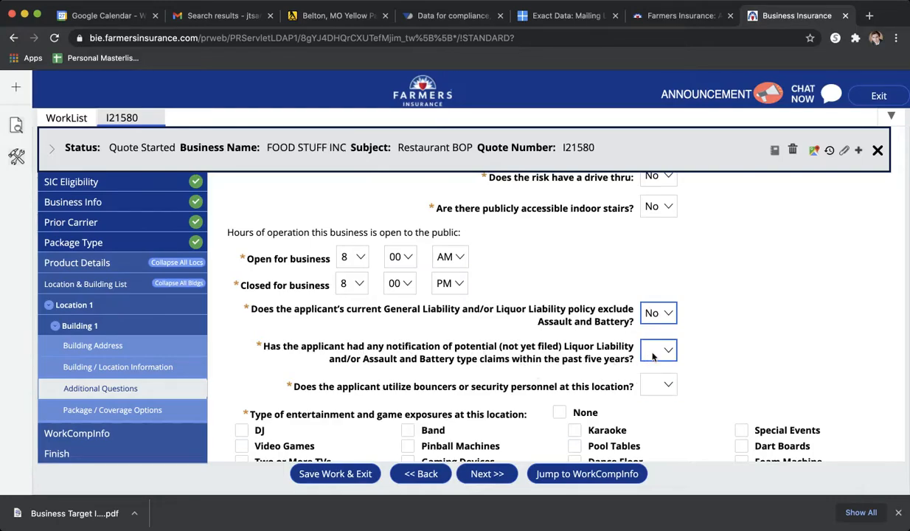
pyautogui.click(653, 380)
pyautogui.click(654, 382)
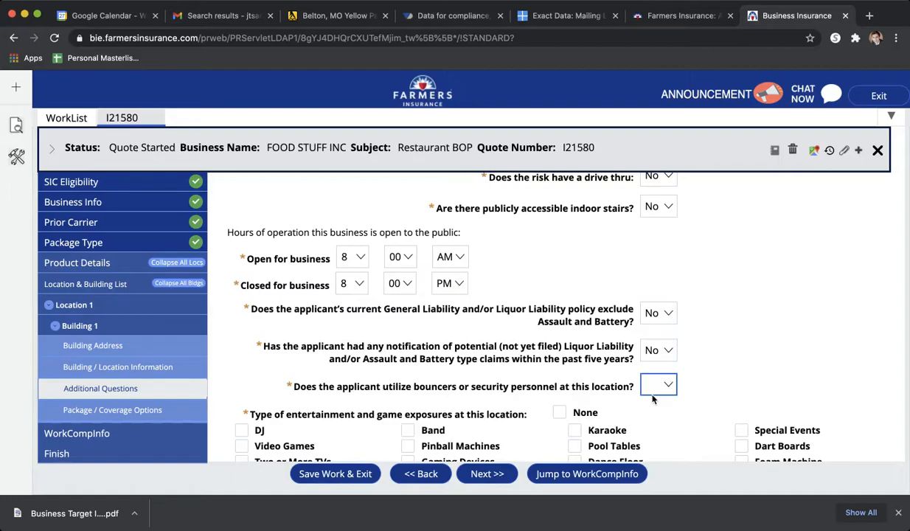
pyautogui.click(659, 418)
# - Mark None for entertainment and game exposures and continue to the package and coverage options
pyautogui.scroll(-2, 753, 379)
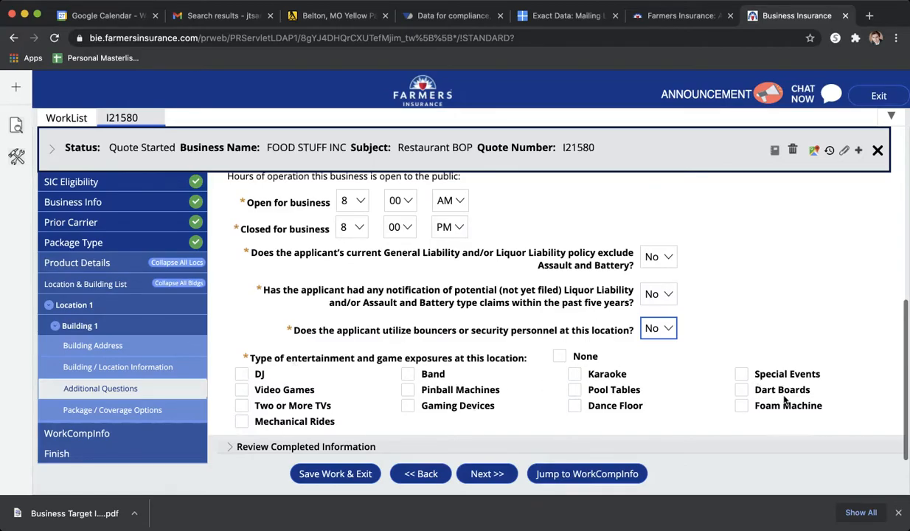
pyautogui.click(558, 356)
pyautogui.click(492, 472)
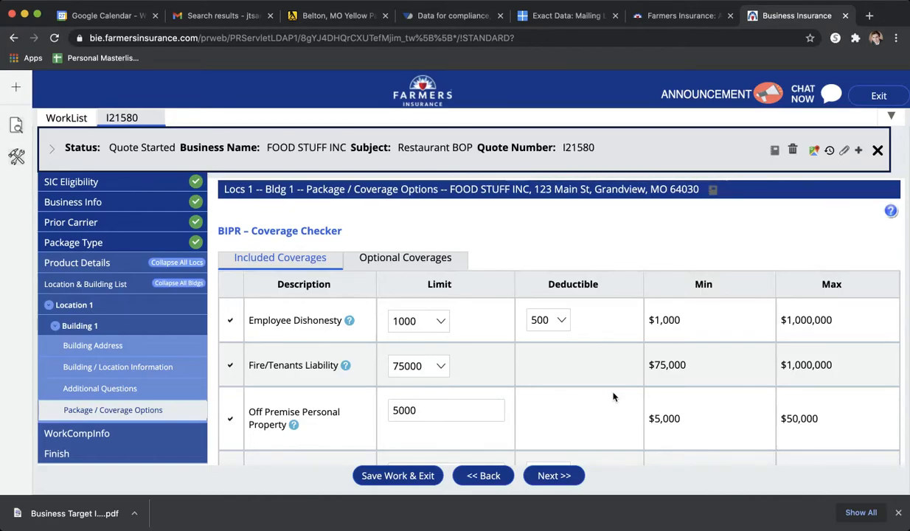
# - Review the included coverages with their default limits and try to continue past the coverage options
pyautogui.scroll(-2, 612, 396)
pyautogui.scroll(-5, 613, 396)
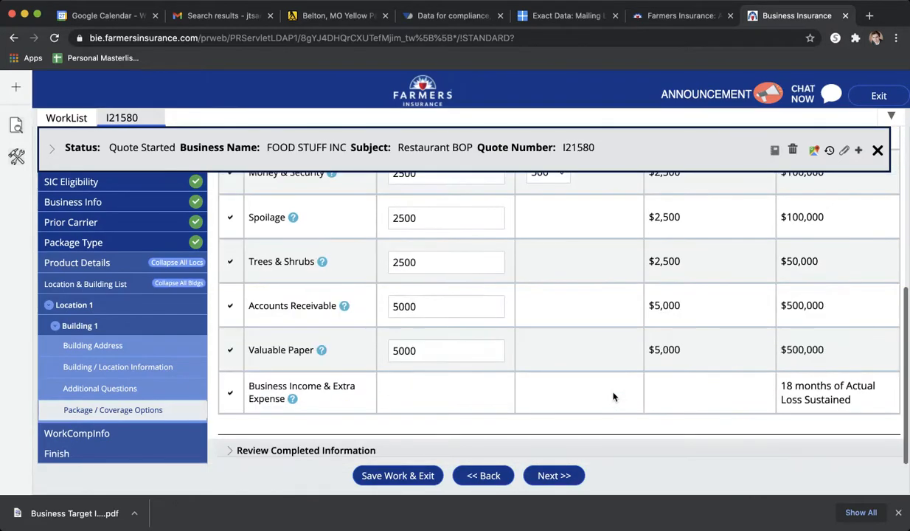
pyautogui.click(548, 474)
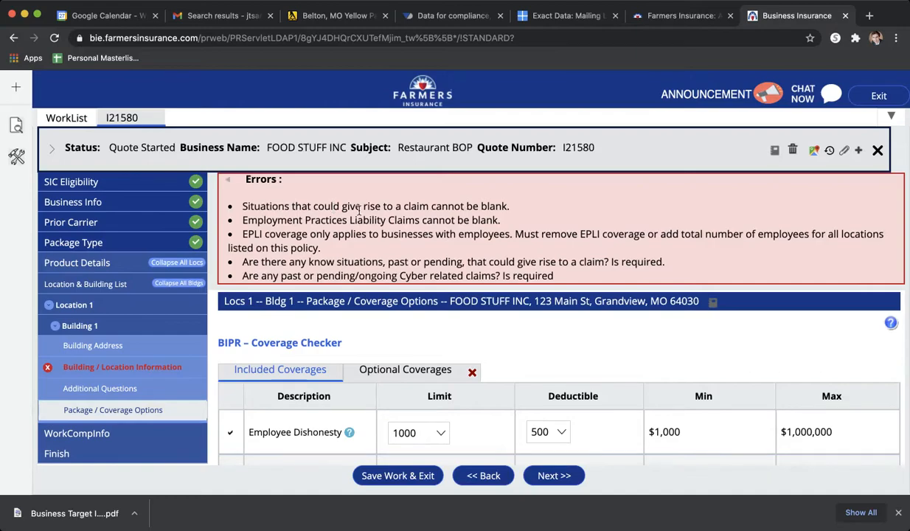
pyautogui.scroll(-1, 437, 210)
pyautogui.scroll(1, 434, 210)
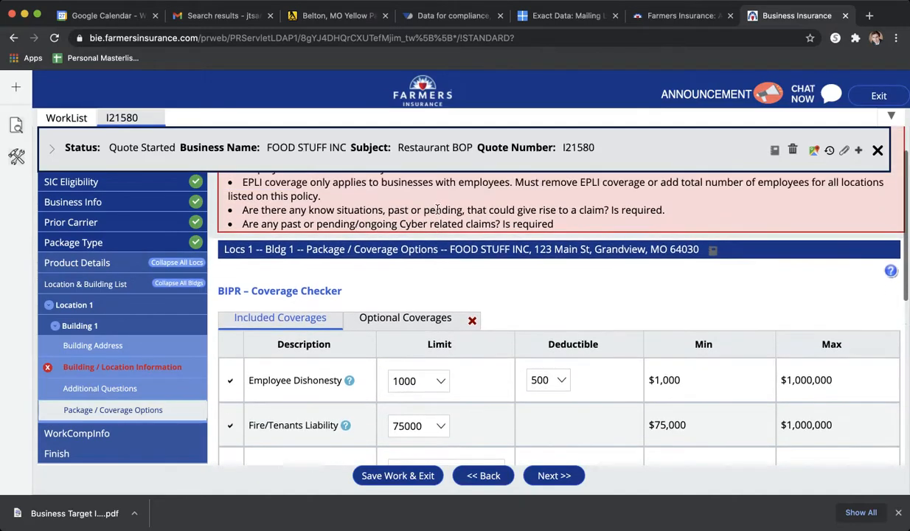
# - In the optional coverages, answer No to both Cyber Liability & Data Breach questions about past or pending claims and known situations
pyautogui.click(421, 359)
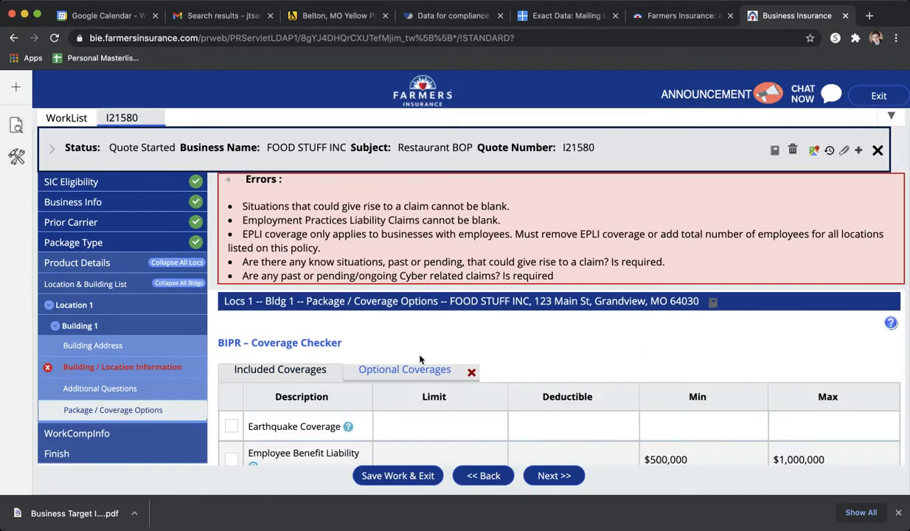
pyautogui.scroll(-10, 518, 319)
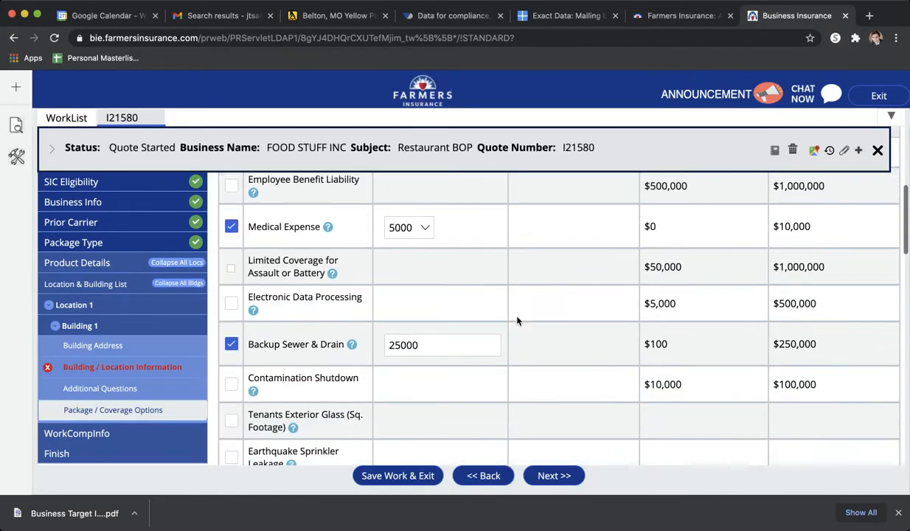
pyautogui.scroll(-10, 517, 320)
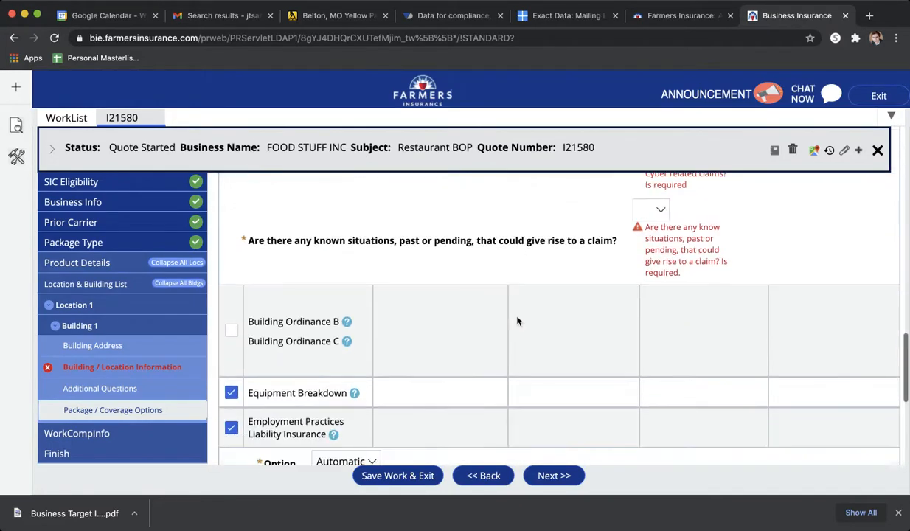
pyautogui.scroll(2, 517, 320)
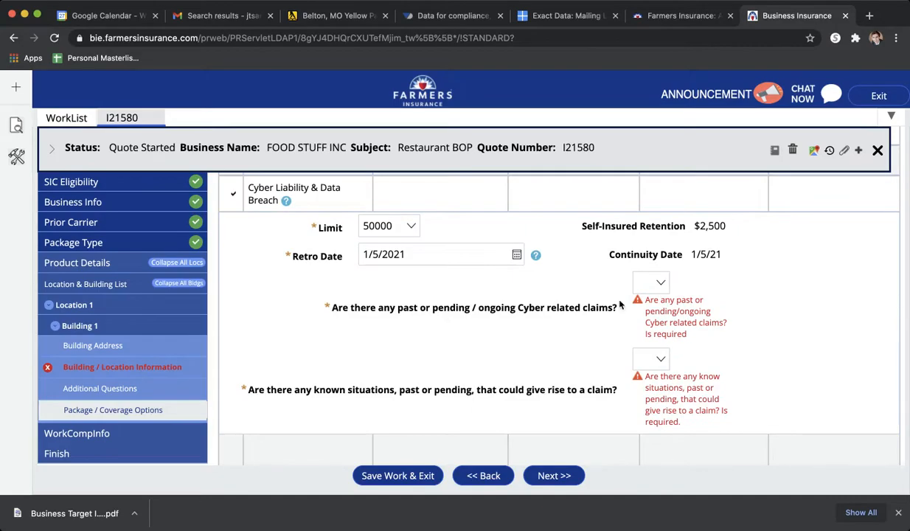
pyautogui.click(655, 282)
pyautogui.click(651, 311)
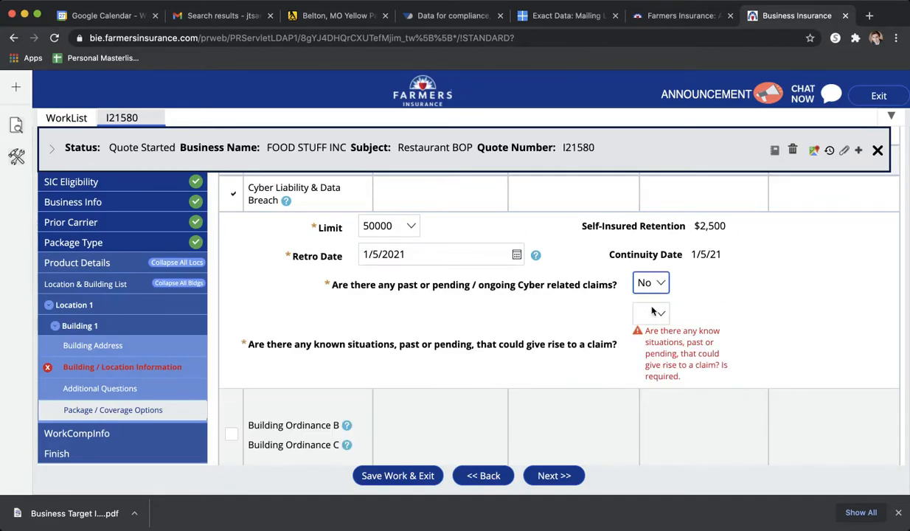
pyautogui.click(651, 316)
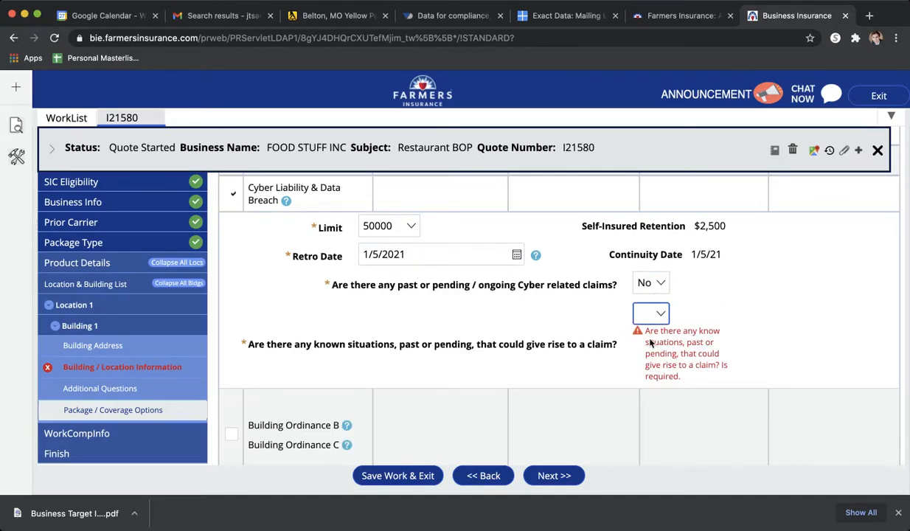
pyautogui.click(682, 337)
# - Answer No to both Employment Practices Liability questions about past or pending claims and known situations
pyautogui.scroll(-5, 713, 324)
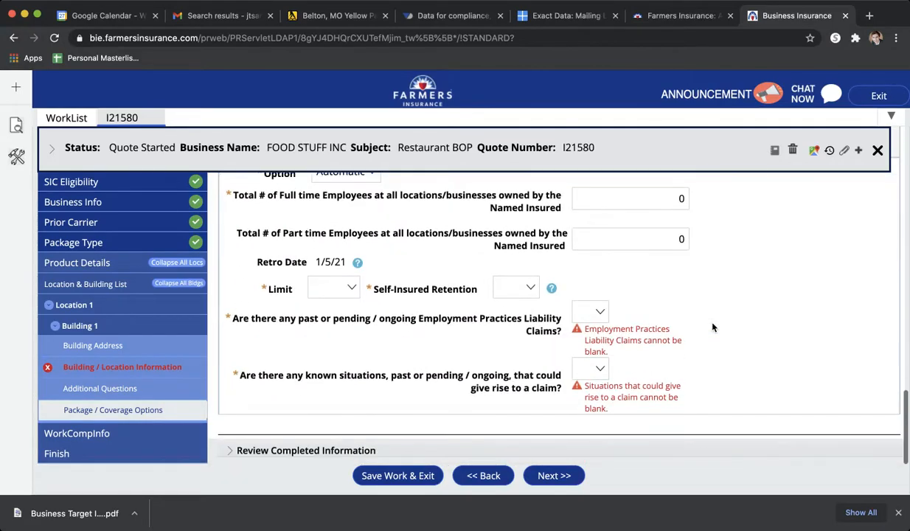
pyautogui.click(589, 310)
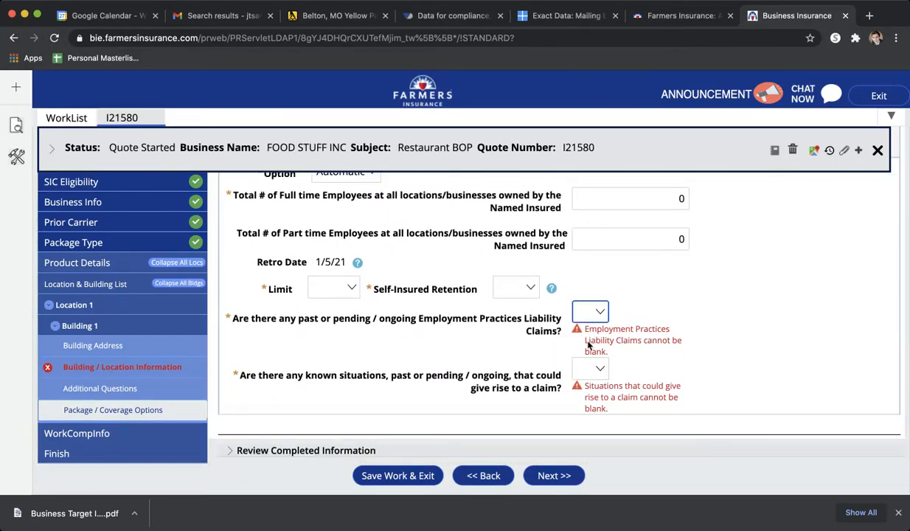
pyautogui.click(588, 344)
pyautogui.click(573, 356)
pyautogui.click(569, 383)
# - Set the Employment Practices Liability limit to 50,000 and its self-insured retention to 2,500
pyautogui.click(339, 318)
pyautogui.click(341, 333)
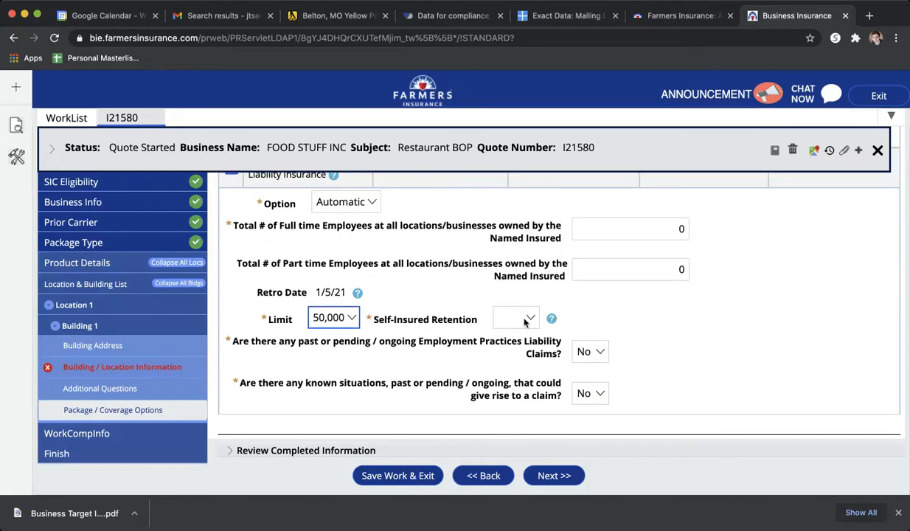
pyautogui.click(523, 319)
pyautogui.click(527, 322)
pyautogui.click(518, 346)
pyautogui.click(505, 378)
# - Recheck the optional coverages and the Employment Practices Liability employee fields, and try to continue past the coverage options
pyautogui.scroll(2, 504, 377)
pyautogui.scroll(14, 504, 377)
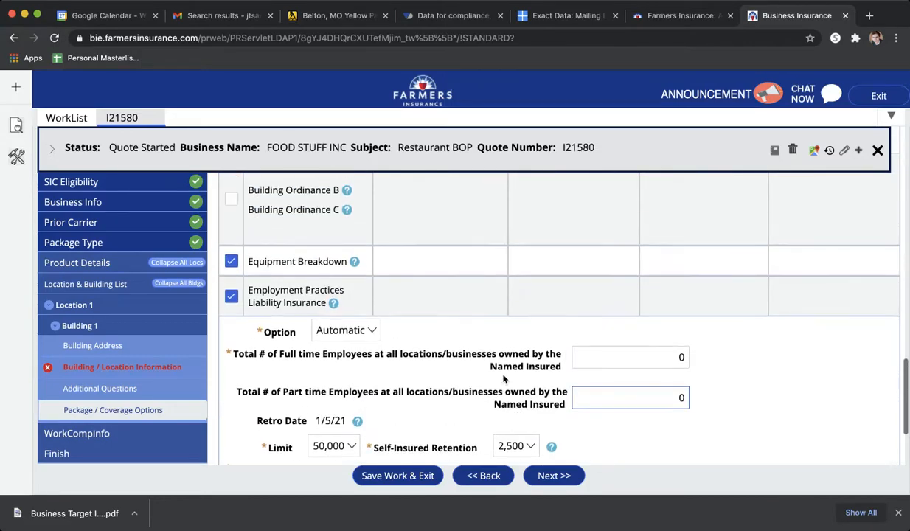
pyautogui.scroll(-2, 505, 376)
pyautogui.scroll(-15, 504, 376)
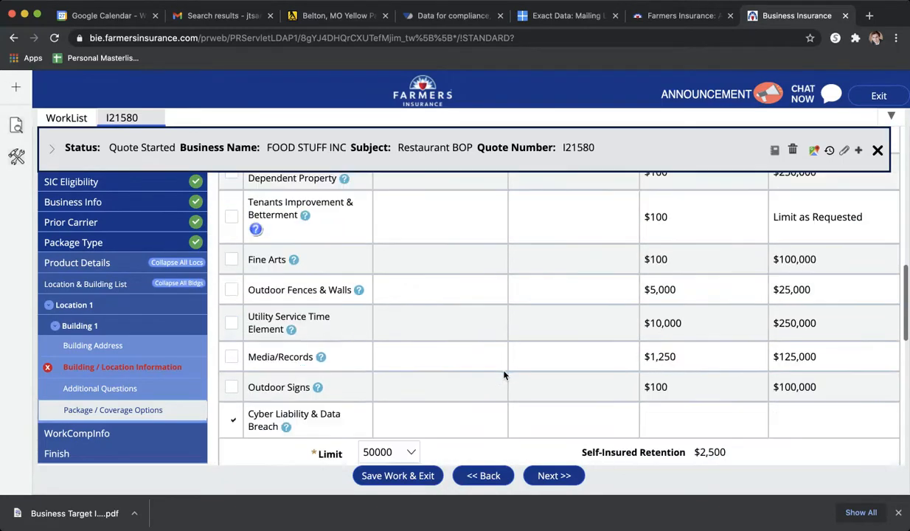
pyautogui.scroll(-3, 505, 376)
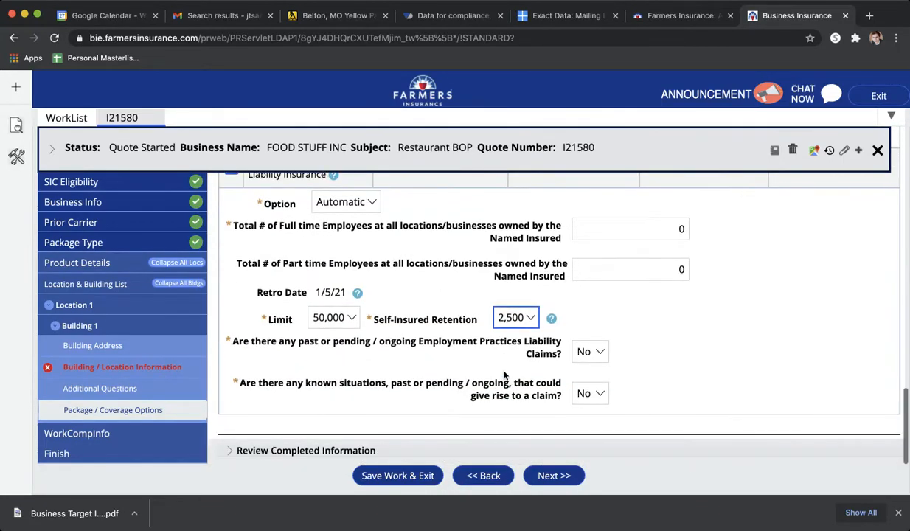
pyautogui.click(341, 266)
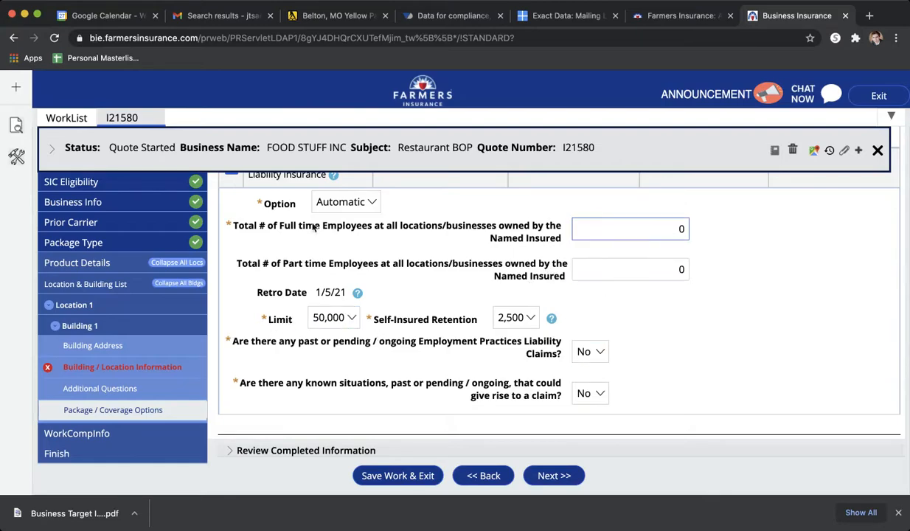
pyautogui.scroll(2, 368, 325)
pyautogui.scroll(-1, 368, 326)
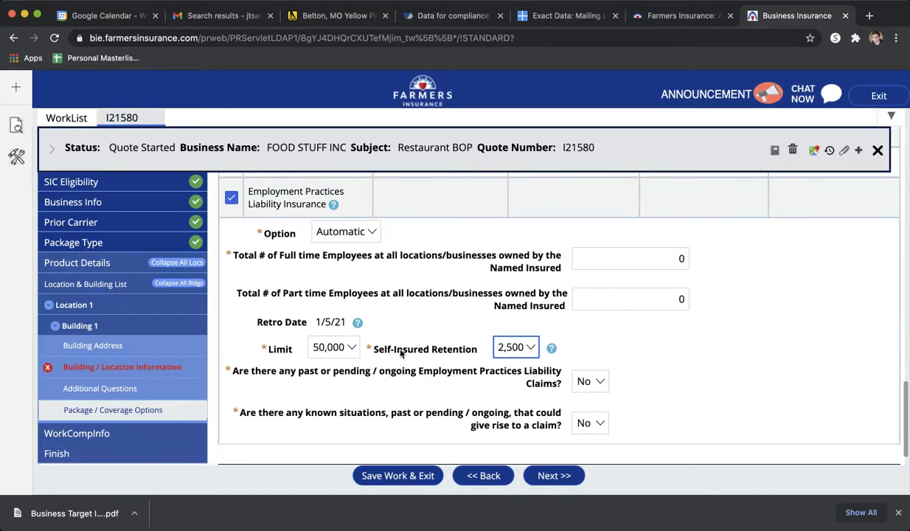
pyautogui.scroll(-1, 552, 358)
pyautogui.click(552, 477)
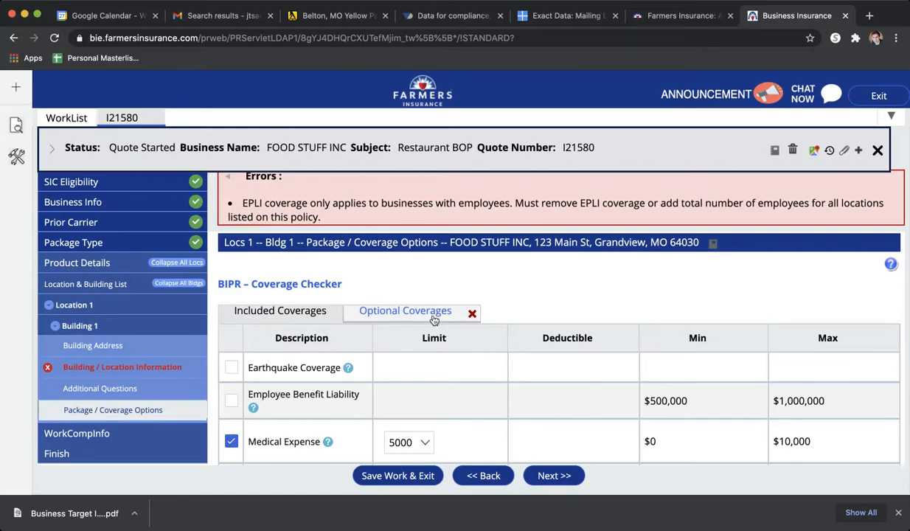
pyautogui.scroll(-3, 495, 398)
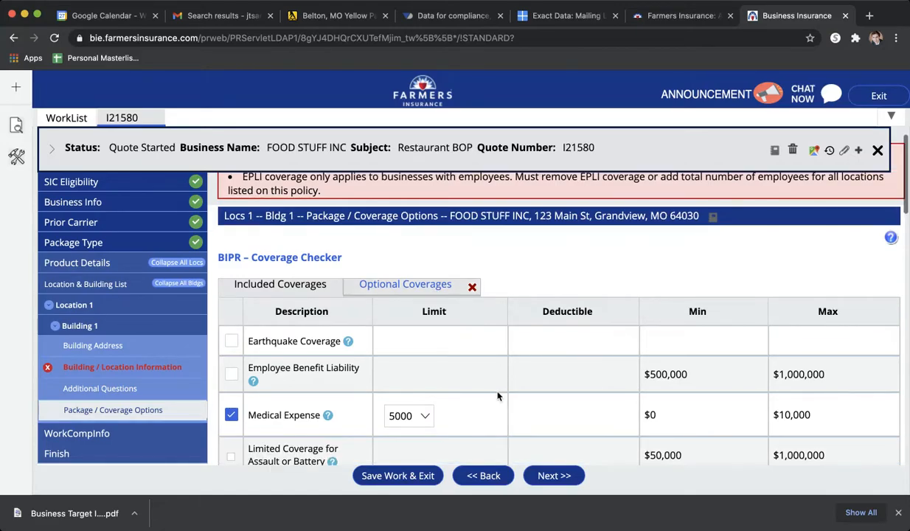
# - Open Building 1's Building / Location Information and look through its entries for the source of the flagged error
pyautogui.click(162, 368)
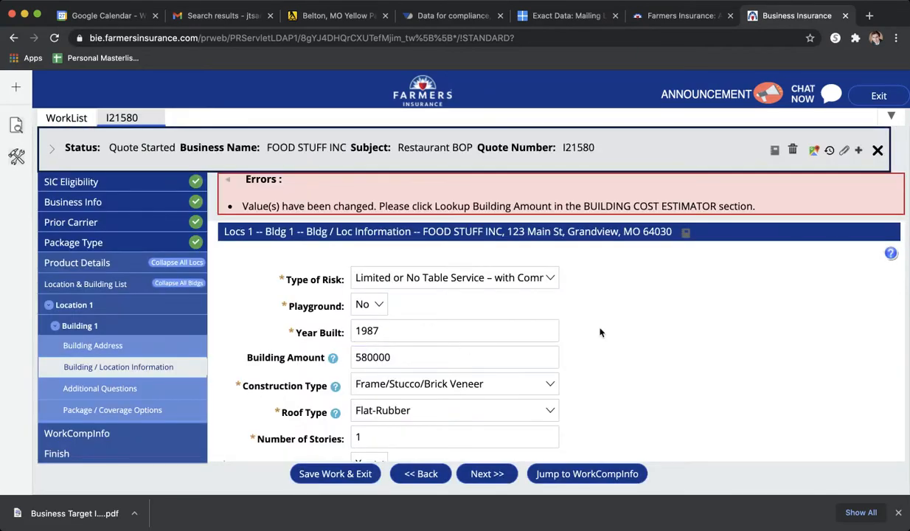
pyautogui.scroll(-7, 599, 333)
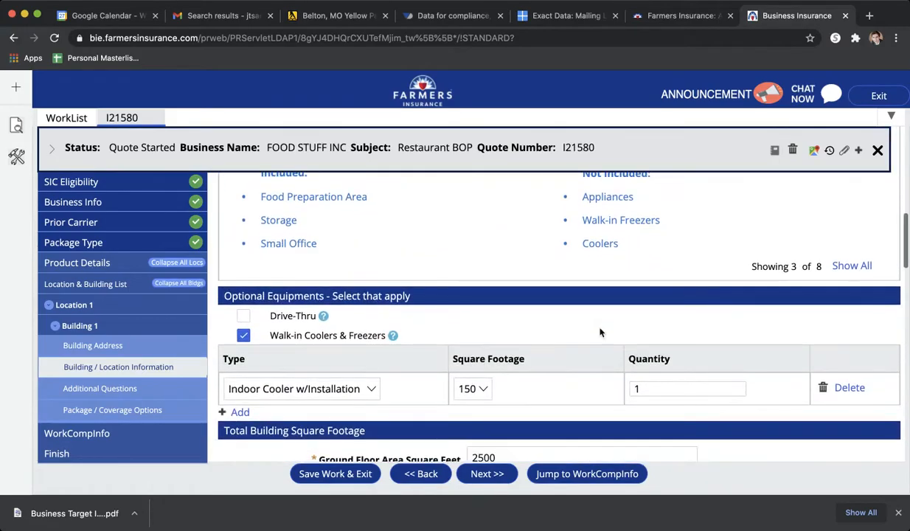
pyautogui.scroll(-5, 599, 332)
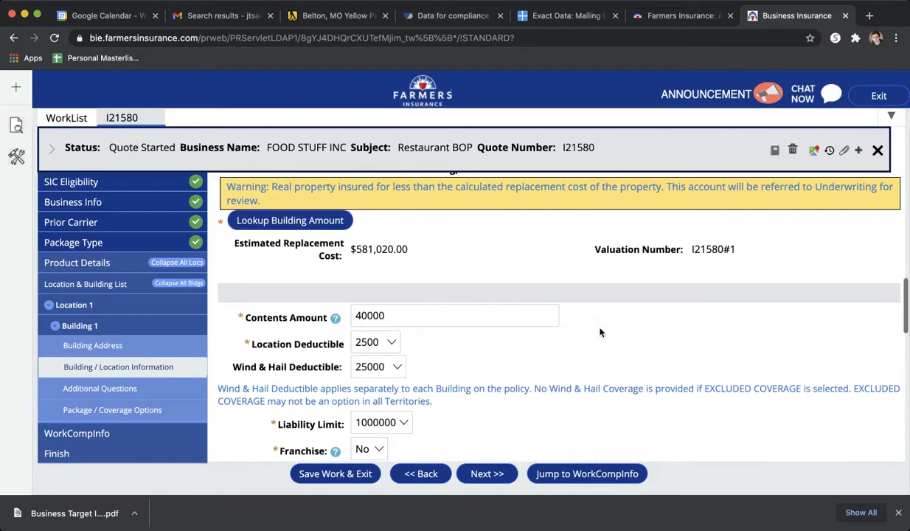
pyautogui.scroll(-10, 599, 332)
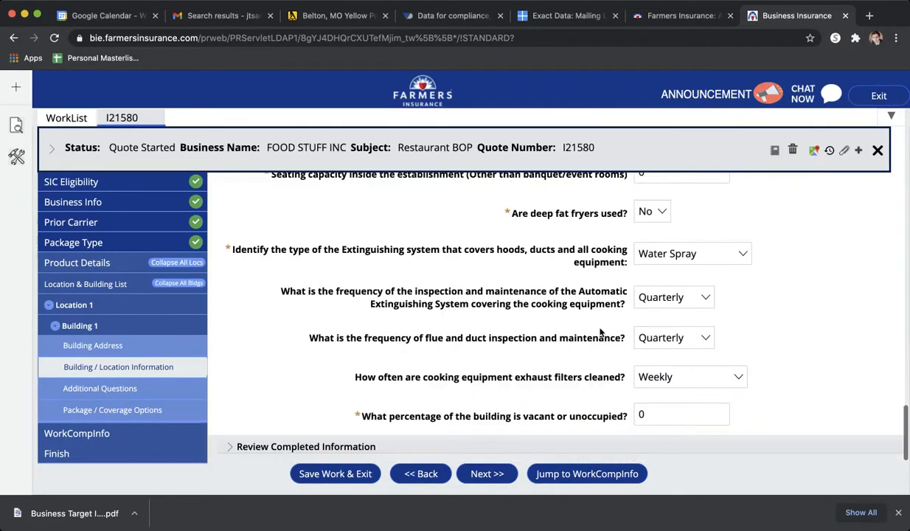
pyautogui.scroll(20, 599, 332)
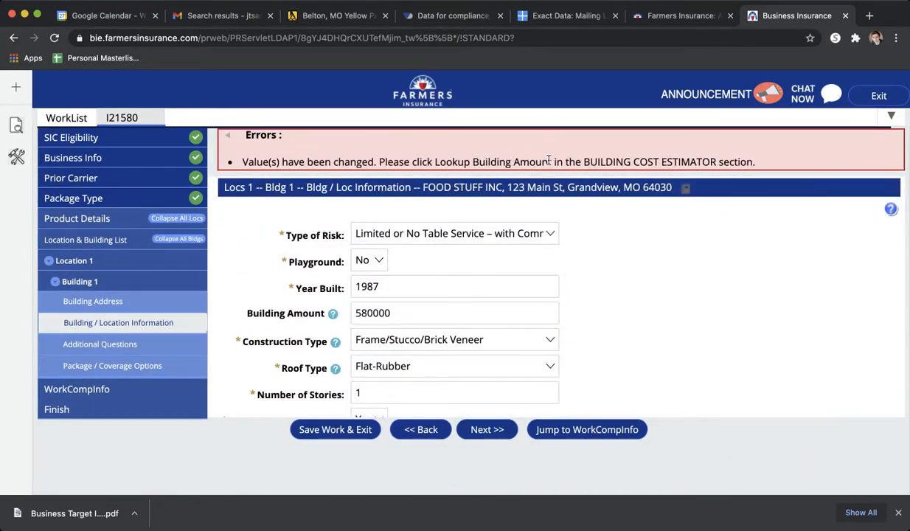
# - Set Building 1's Building Amount to 582000 and continue to the additional questions
pyautogui.scroll(-1, 603, 285)
pyautogui.doubleClick(430, 293)
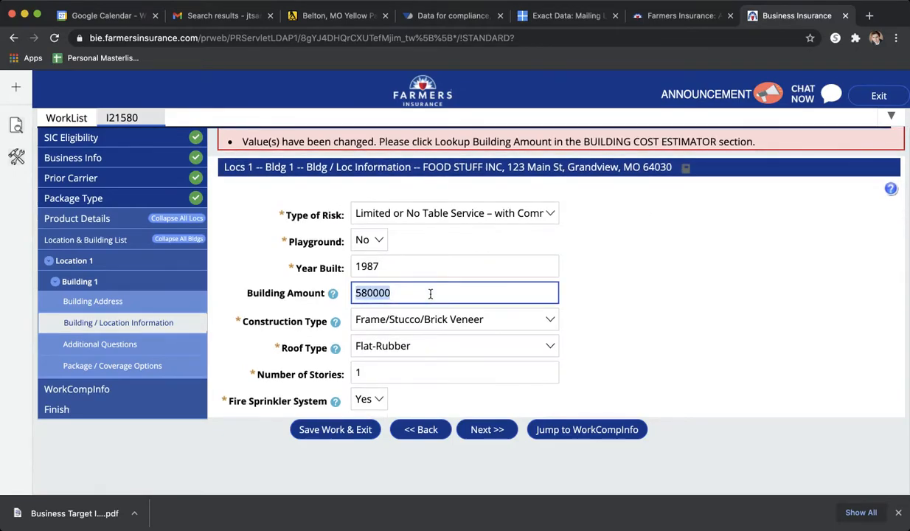
pyautogui.write('58200')
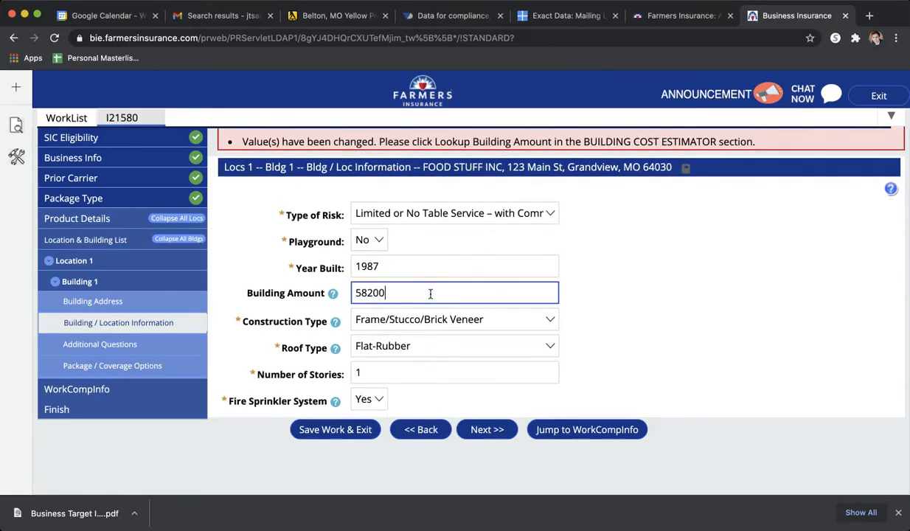
pyautogui.write('0')
pyautogui.click(690, 310)
pyautogui.scroll(-3, 636, 372)
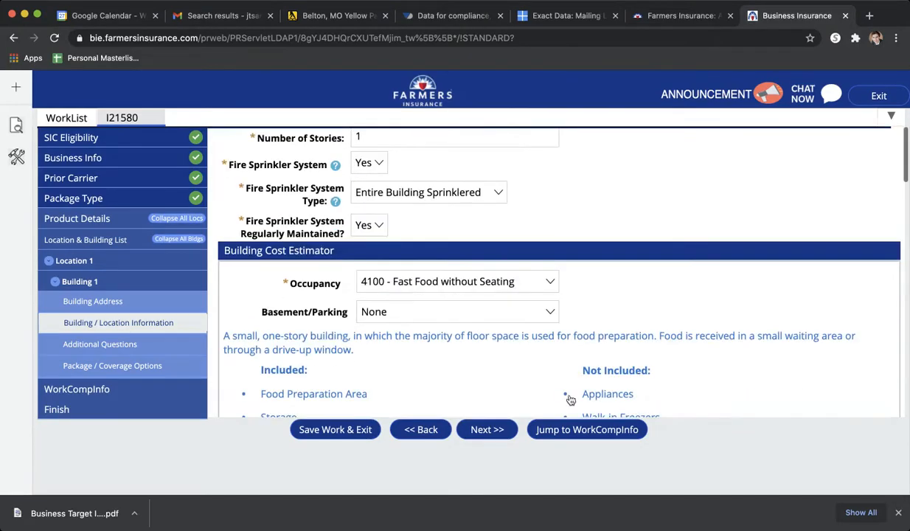
pyautogui.click(494, 429)
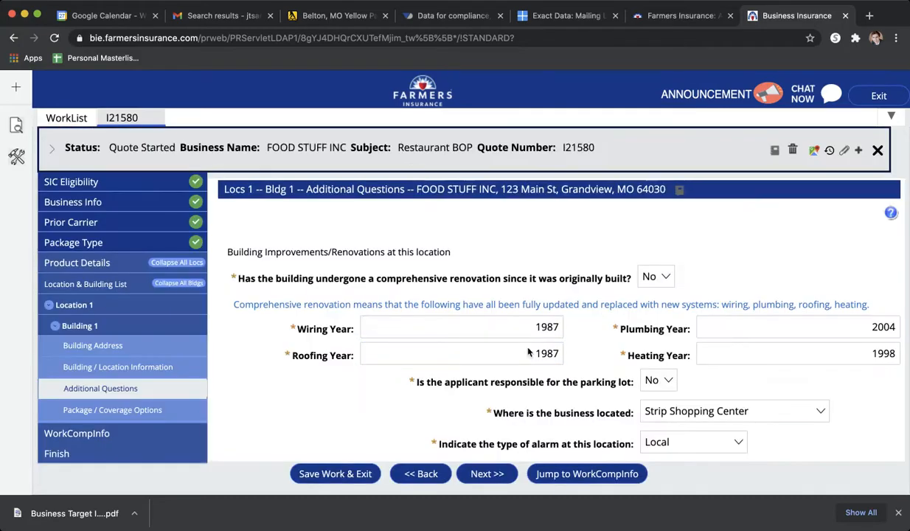
# - Open Building 1's Package / Coverage Options and try to continue past the included coverages
pyautogui.click(155, 417)
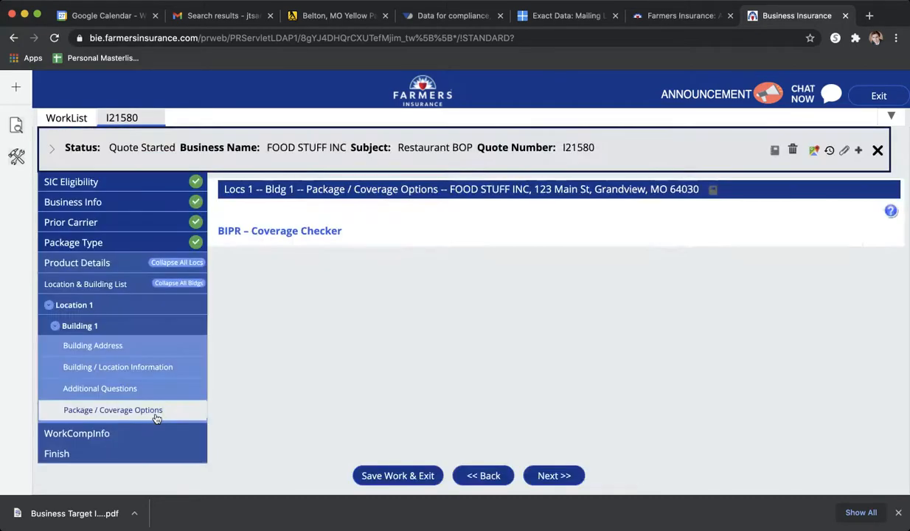
pyautogui.scroll(-5, 508, 270)
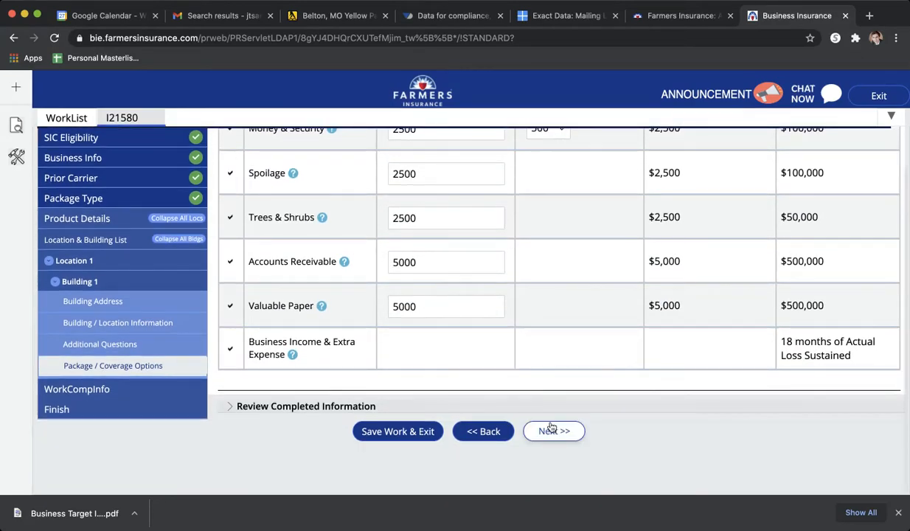
pyautogui.click(553, 429)
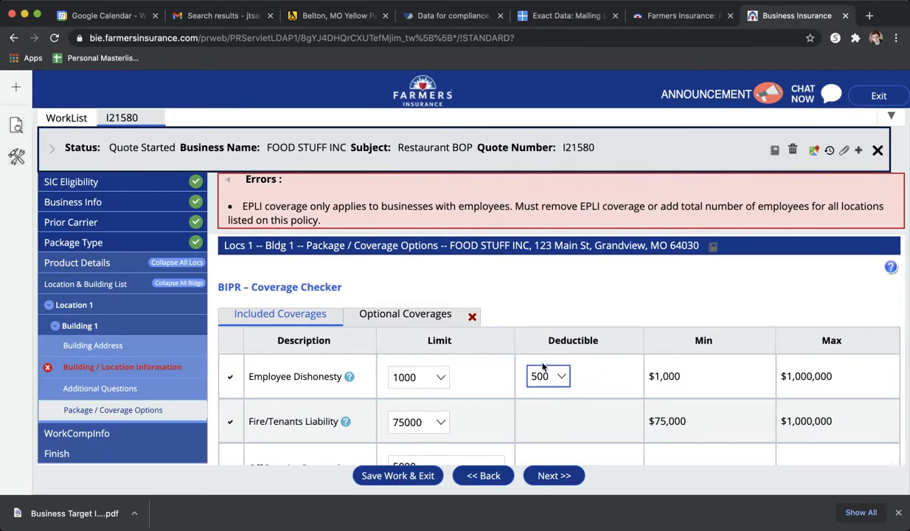
# - Examine the flagged EPLI error and the limits and deductibles of the included coverages
pyautogui.scroll(-1, 483, 213)
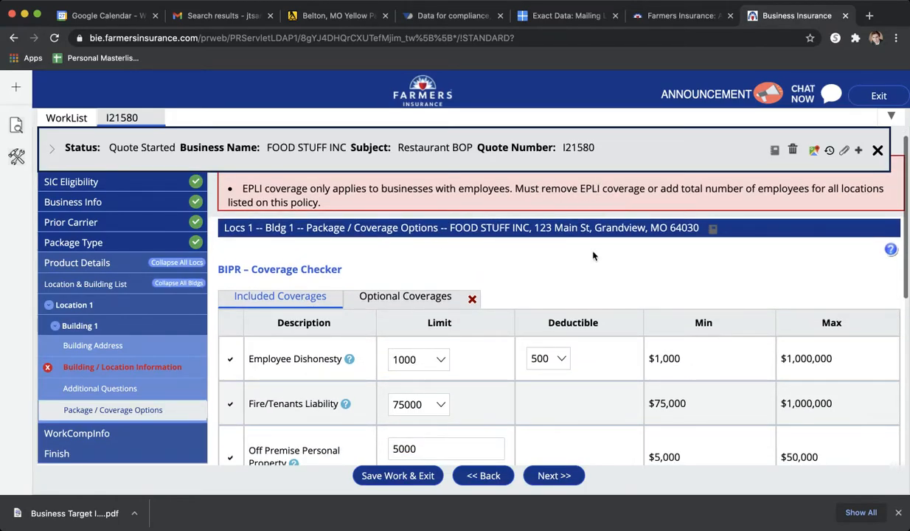
pyautogui.scroll(-8, 593, 255)
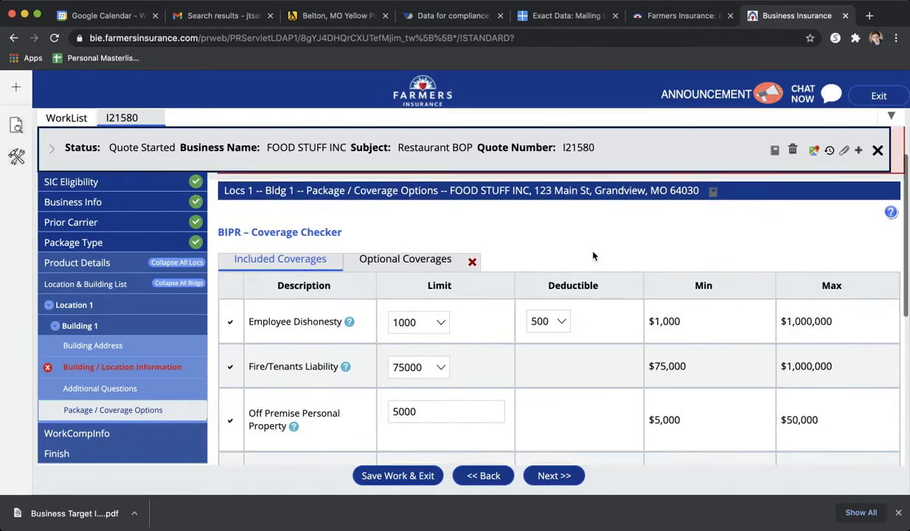
pyautogui.scroll(-2, 593, 255)
pyautogui.scroll(10, 593, 256)
pyautogui.scroll(-3, 592, 256)
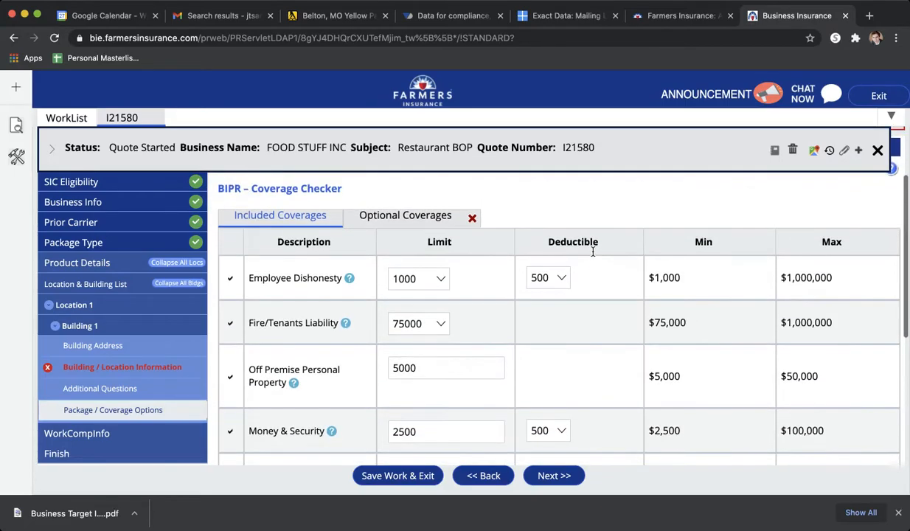
pyautogui.scroll(3, 593, 251)
pyautogui.scroll(1, 593, 253)
pyautogui.scroll(-4, 594, 253)
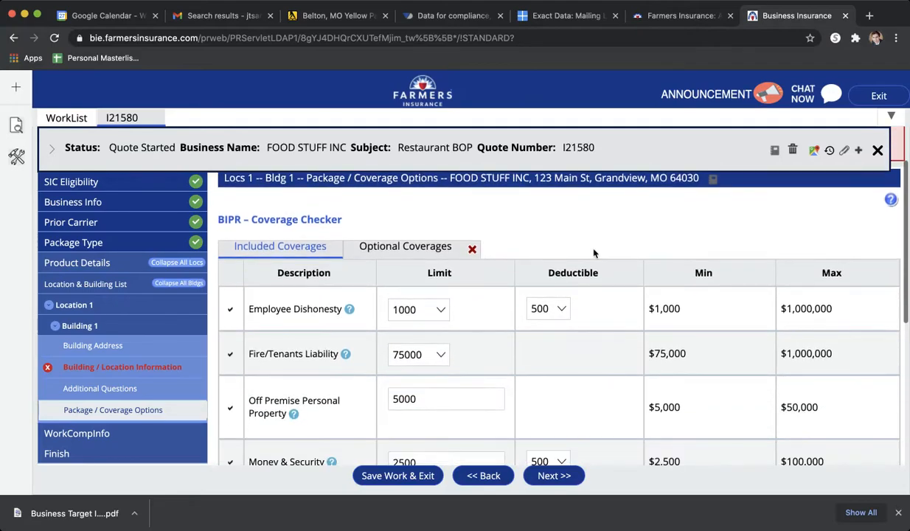
pyautogui.scroll(4, 593, 253)
pyautogui.scroll(-3, 594, 253)
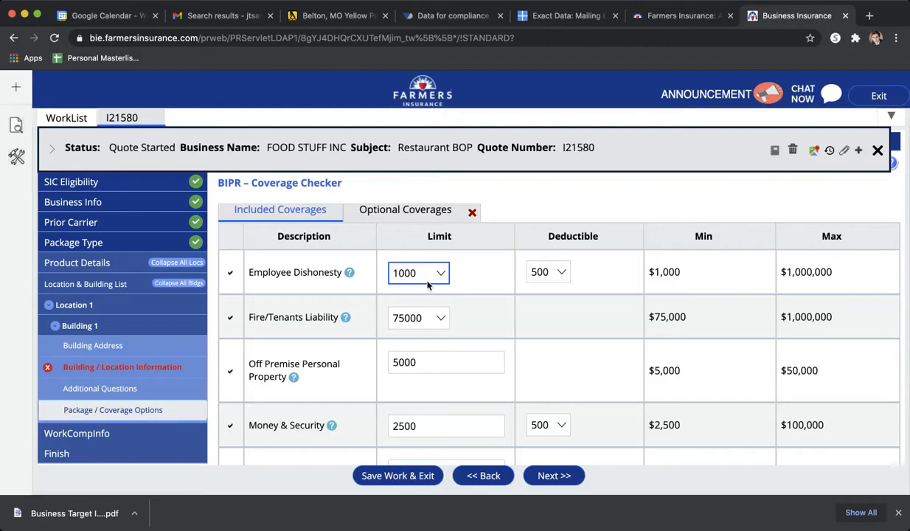
# - Set the Employee Dishonesty deductible to 2500 and try to continue past the coverage options
pyautogui.click(531, 271)
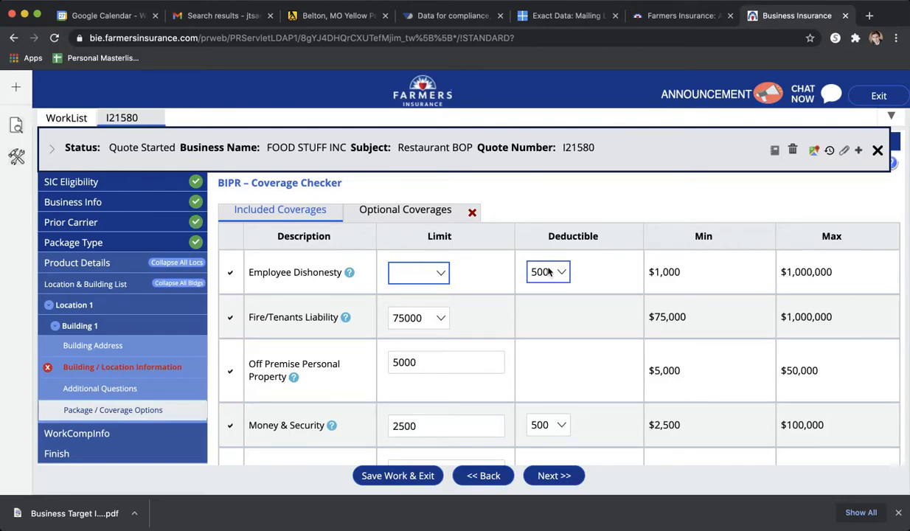
pyautogui.click(549, 357)
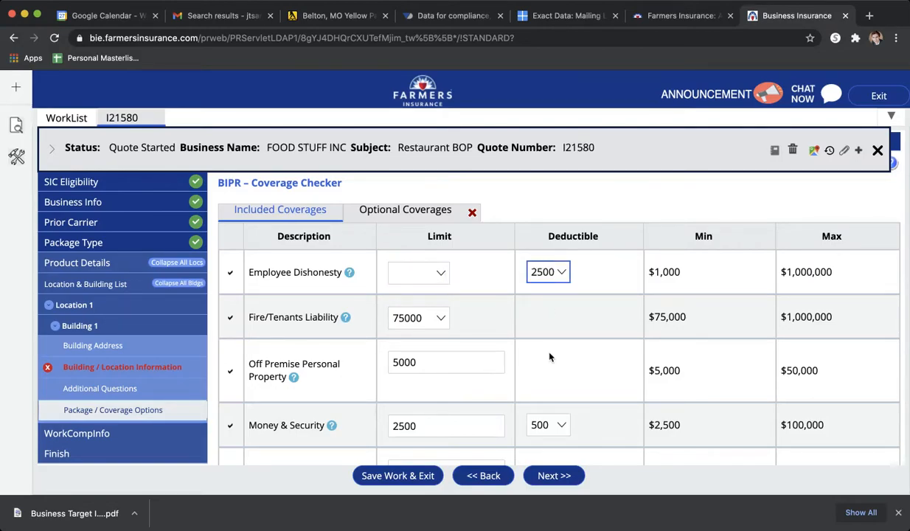
pyautogui.click(556, 479)
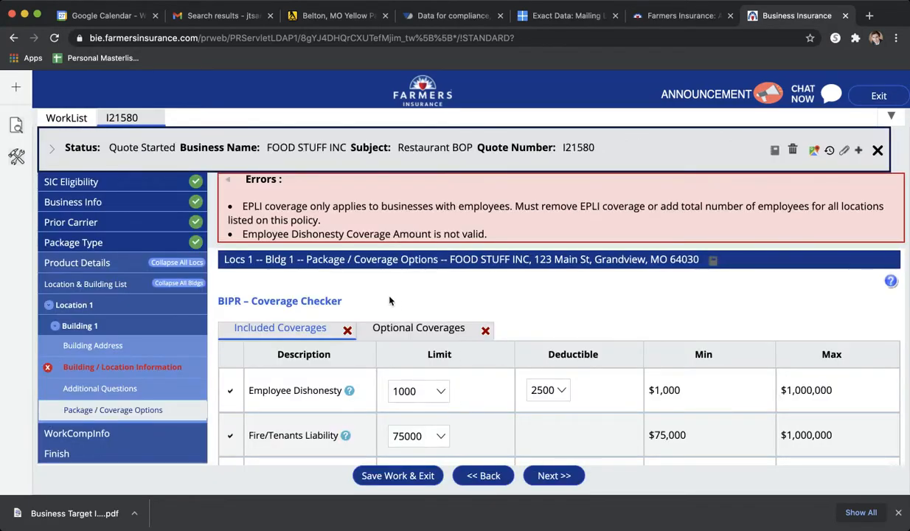
# - Remove Employment Practices Liability Insurance from the optional coverages and try to continue
pyautogui.click(413, 337)
pyautogui.scroll(-2, 490, 356)
pyautogui.scroll(-5, 489, 356)
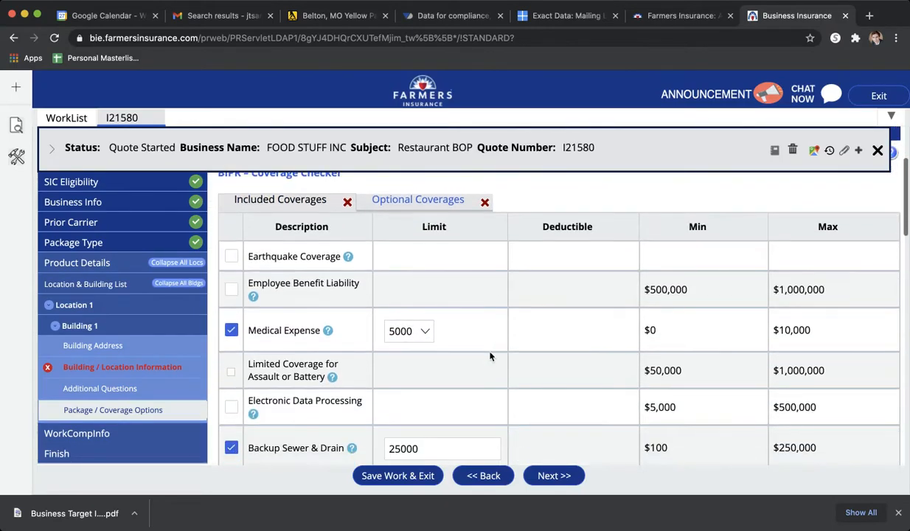
pyautogui.scroll(-8, 490, 356)
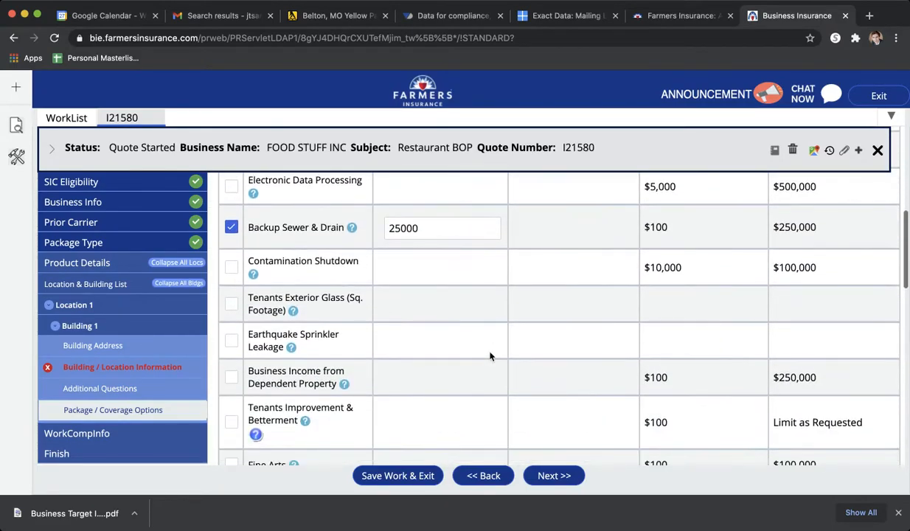
pyautogui.scroll(-4, 490, 356)
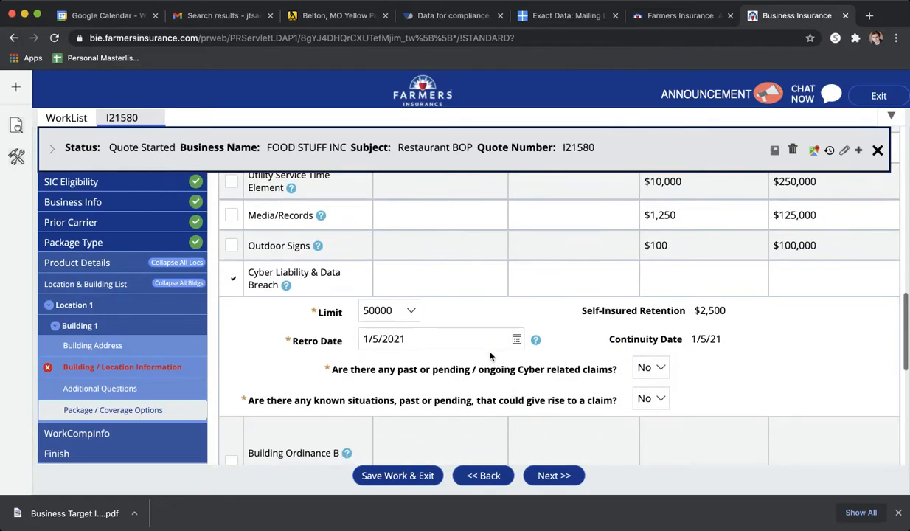
pyautogui.scroll(-4, 490, 356)
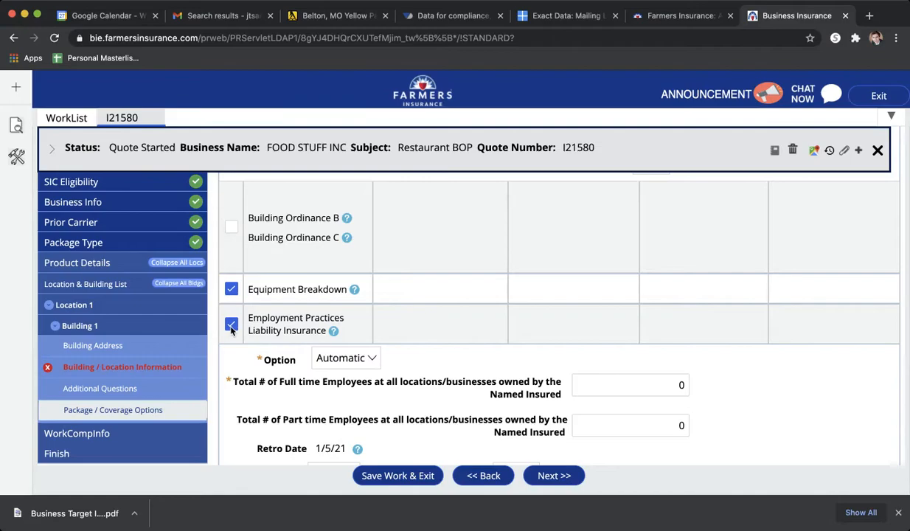
pyautogui.click(231, 325)
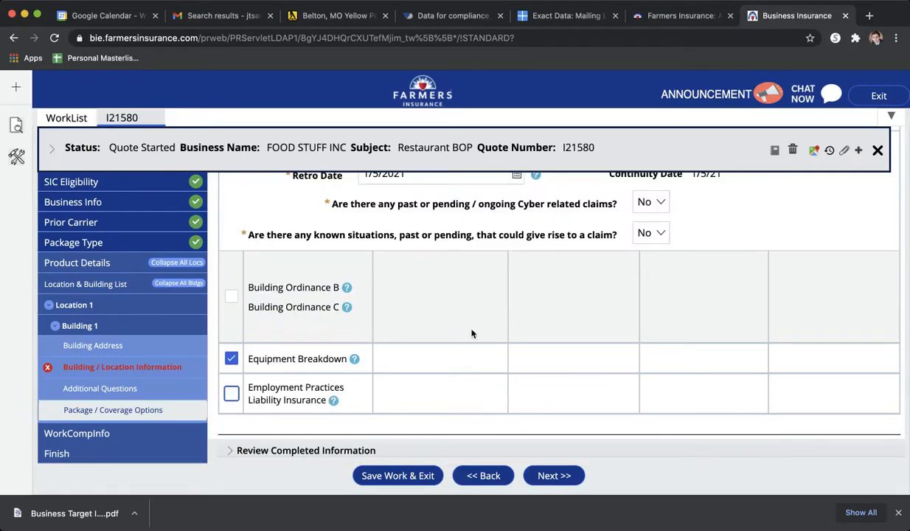
pyautogui.scroll(-2, 501, 349)
pyautogui.click(564, 436)
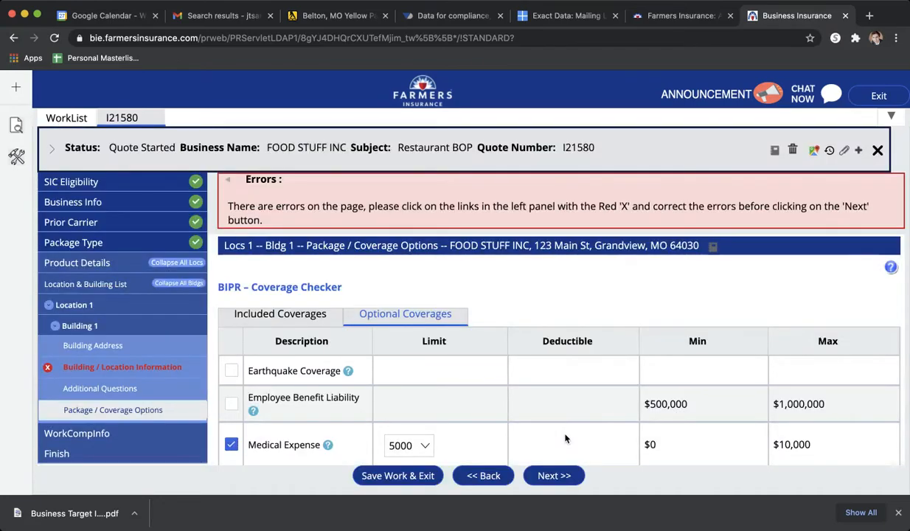
# - Return to Building 1's Building / Location Information and set the Building Amount to 581020, matching the Estimated Replacement Cost
pyautogui.click(173, 371)
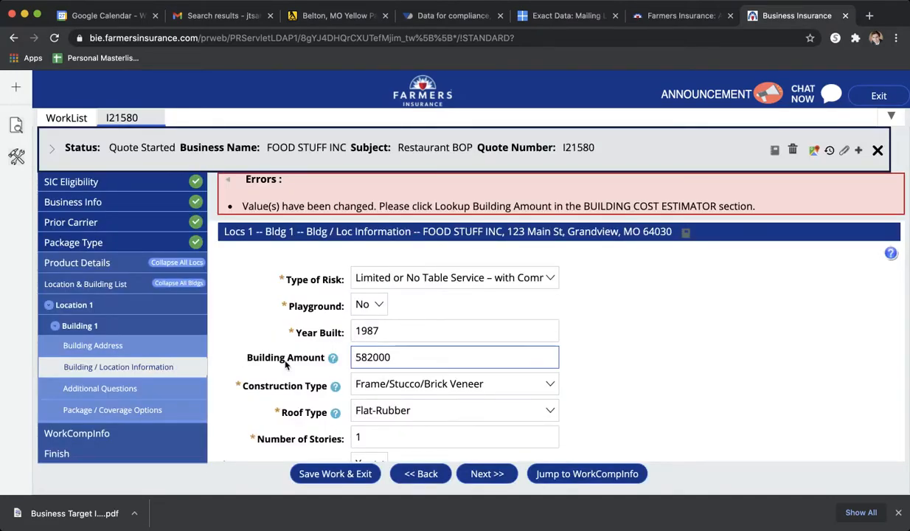
pyautogui.scroll(-8, 381, 374)
pyautogui.scroll(-9, 285, 365)
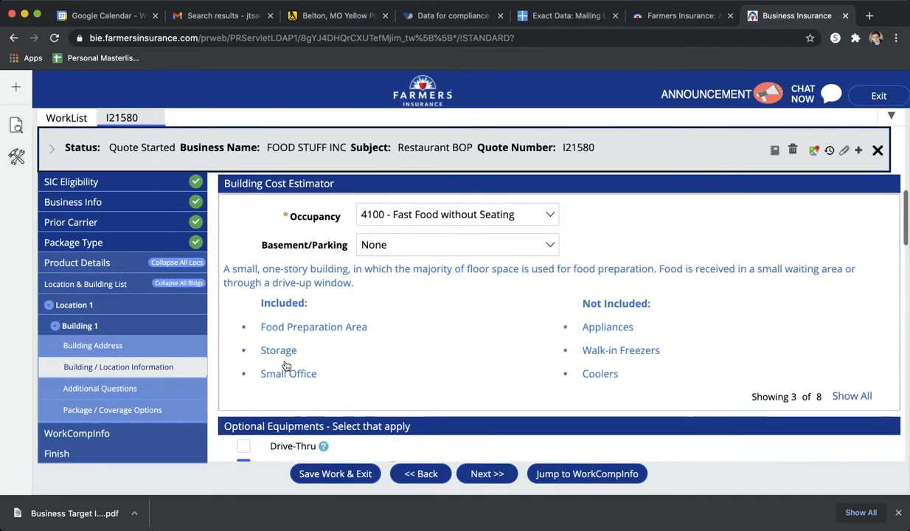
pyautogui.scroll(-4, 286, 364)
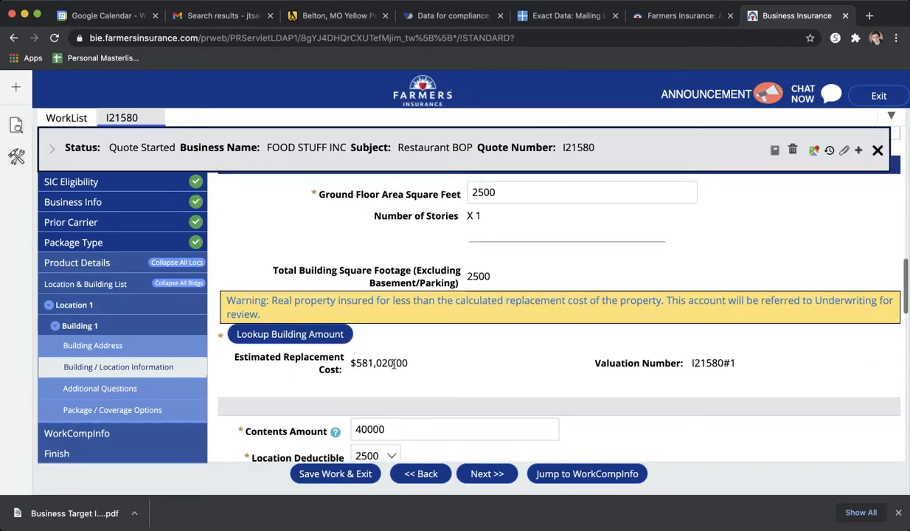
pyautogui.scroll(20, 376, 365)
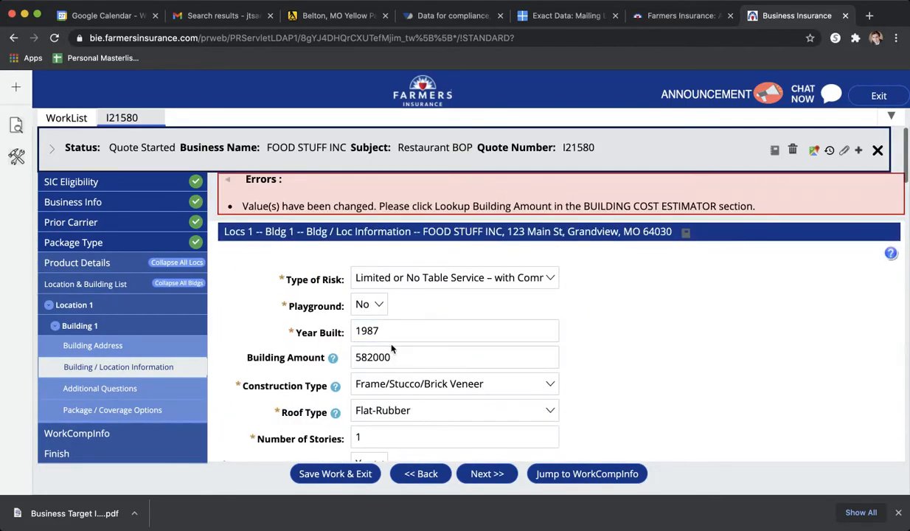
pyautogui.doubleClick(393, 356)
pyautogui.write('581020')
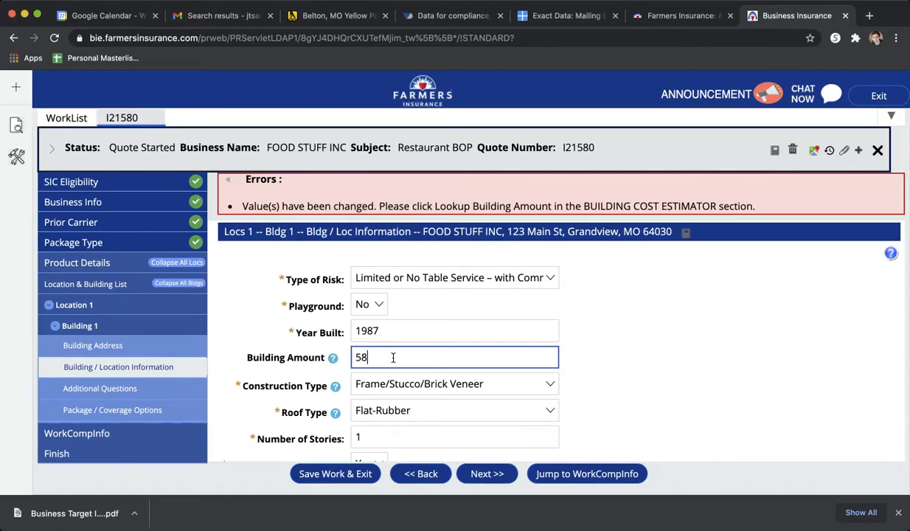
pyautogui.click(689, 372)
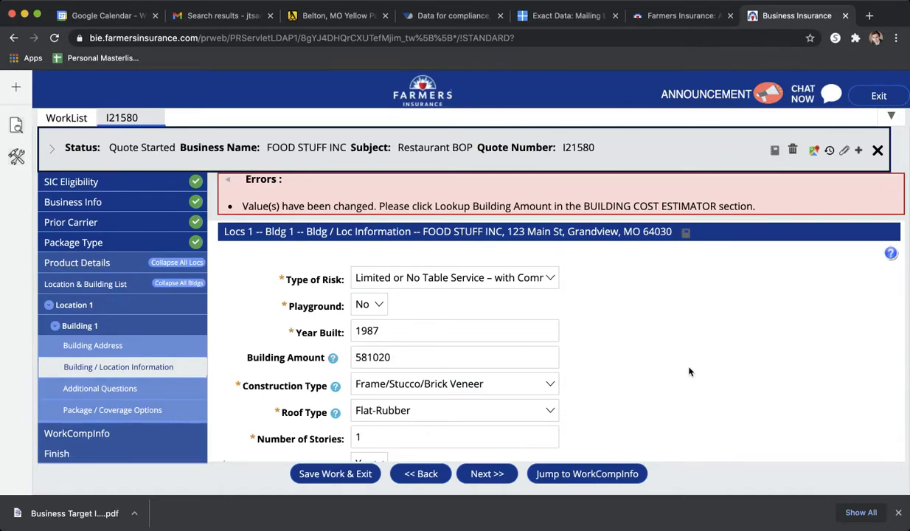
# - Continue through the building information and additional questions, and try to advance past the coverage options
pyautogui.scroll(-15, 688, 368)
pyautogui.click(488, 474)
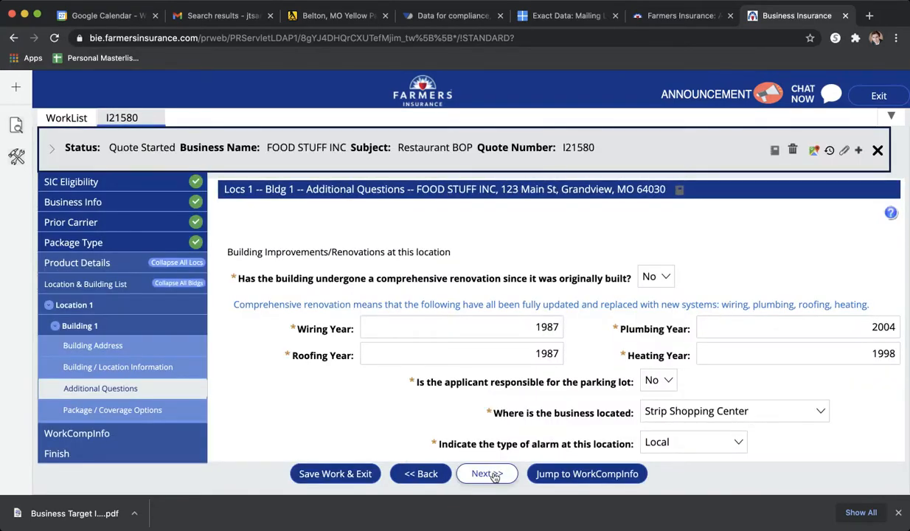
pyautogui.click(494, 476)
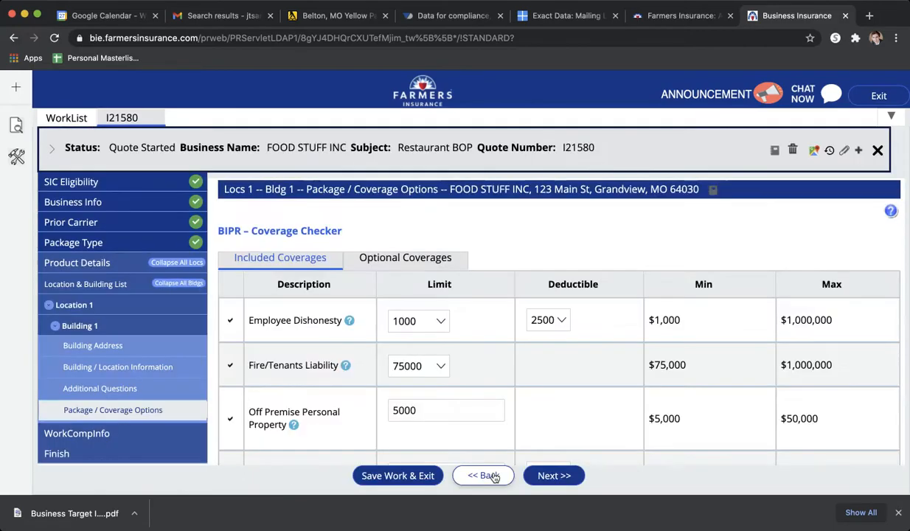
pyautogui.click(534, 476)
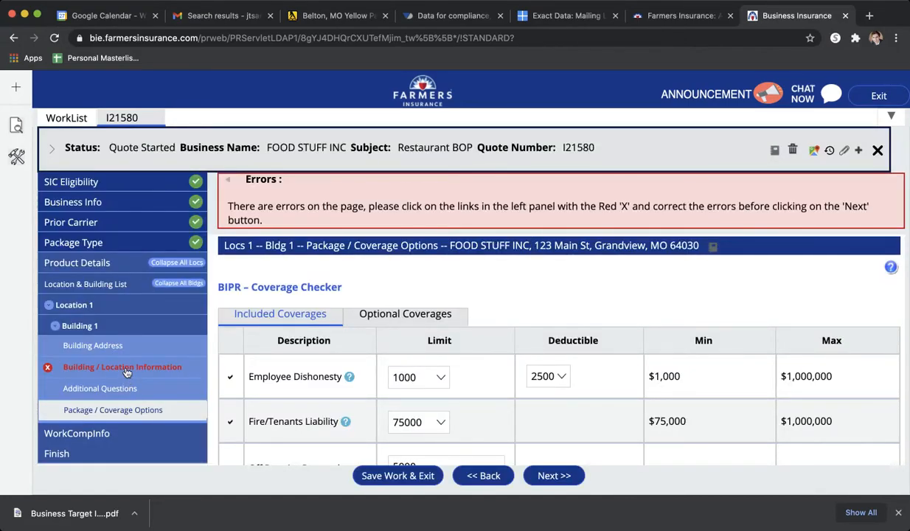
# - Rerun Lookup Building Amount in Building 1's Building / Location Information, and return to Package / Coverage Options
pyautogui.click(127, 370)
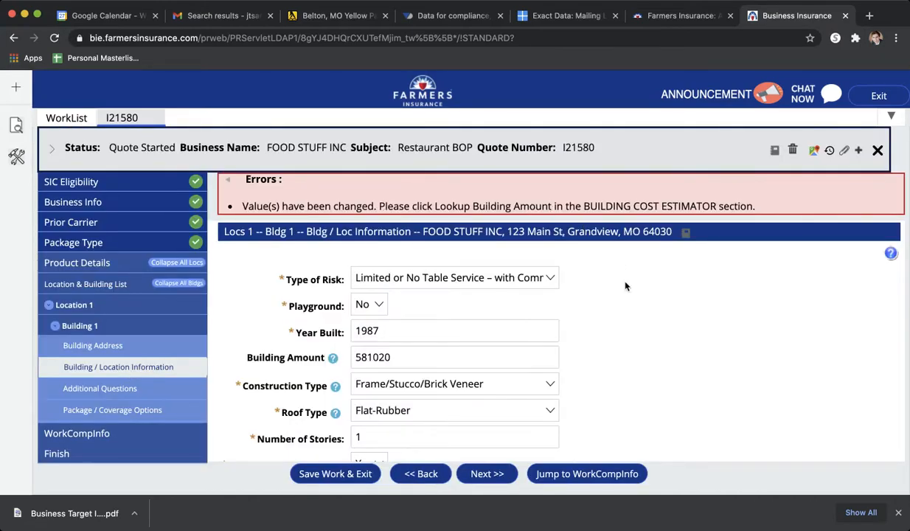
pyautogui.scroll(-15, 625, 286)
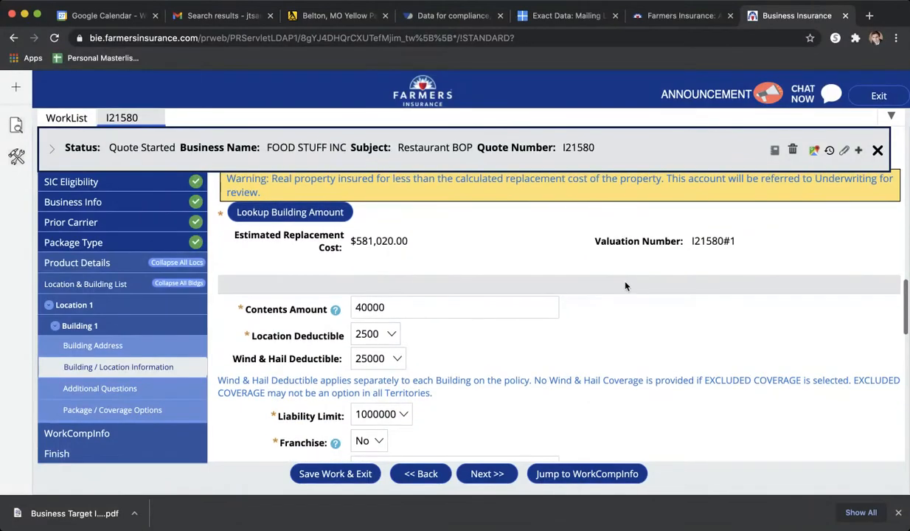
pyautogui.click(291, 212)
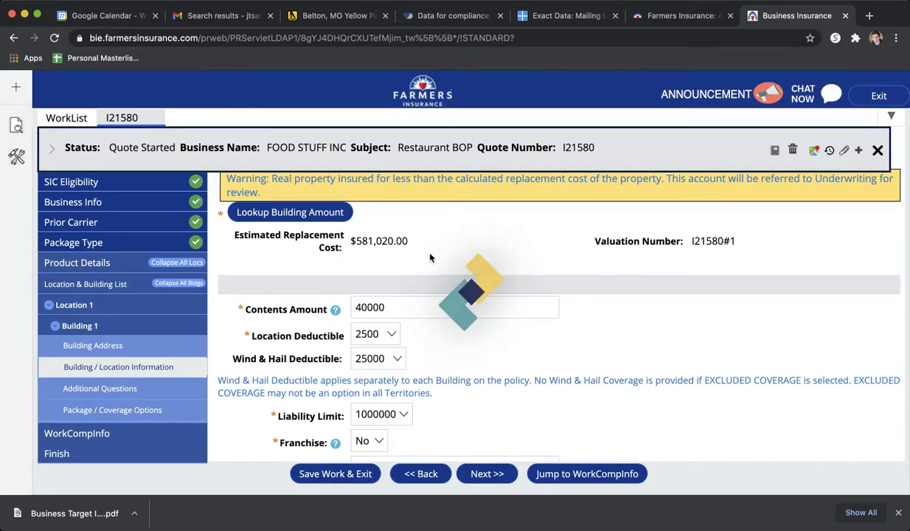
pyautogui.scroll(-2, 436, 227)
pyautogui.scroll(4, 436, 226)
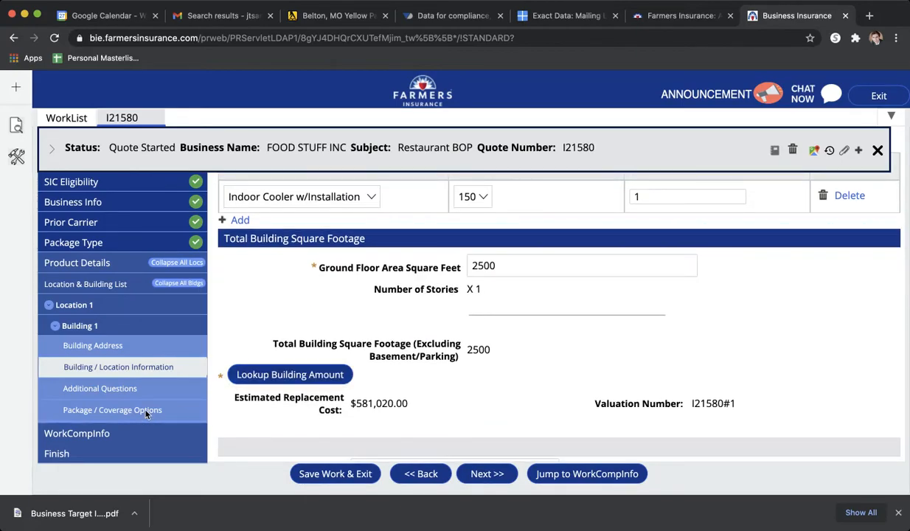
pyautogui.click(146, 413)
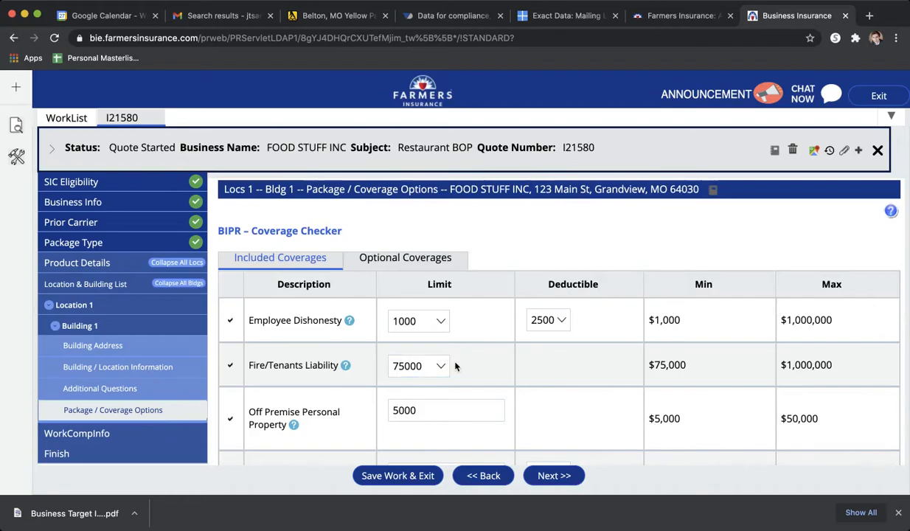
# - Continue past the coverage options and accept the Workers Comp information and classification as filled in, advancing to the Finish page
pyautogui.scroll(-5, 457, 366)
pyautogui.click(560, 478)
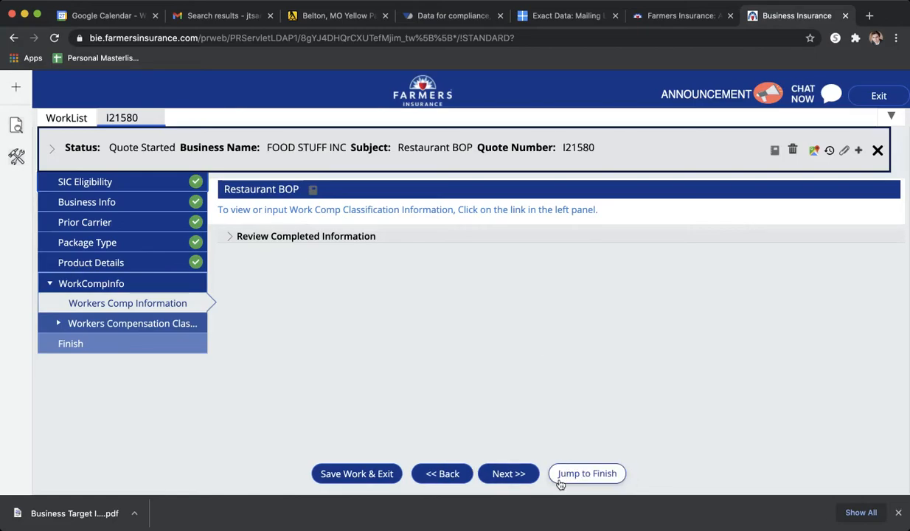
pyautogui.click(520, 476)
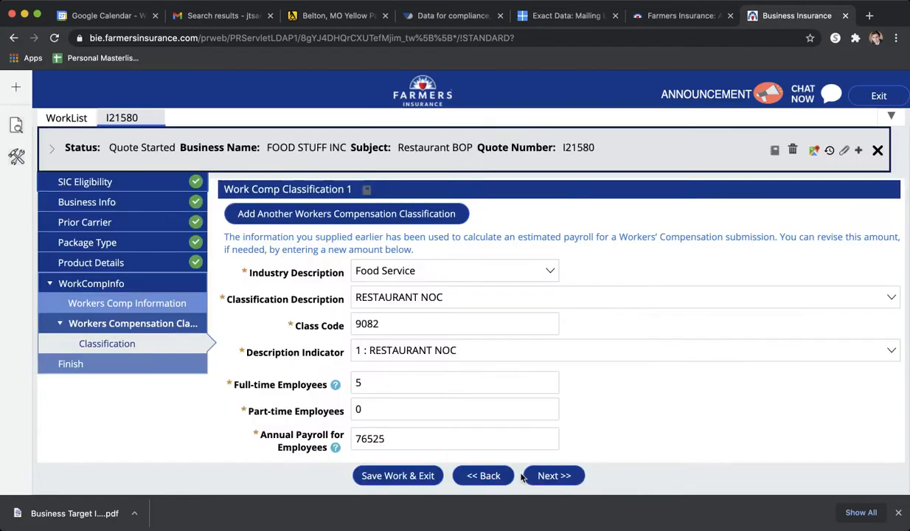
pyautogui.click(560, 476)
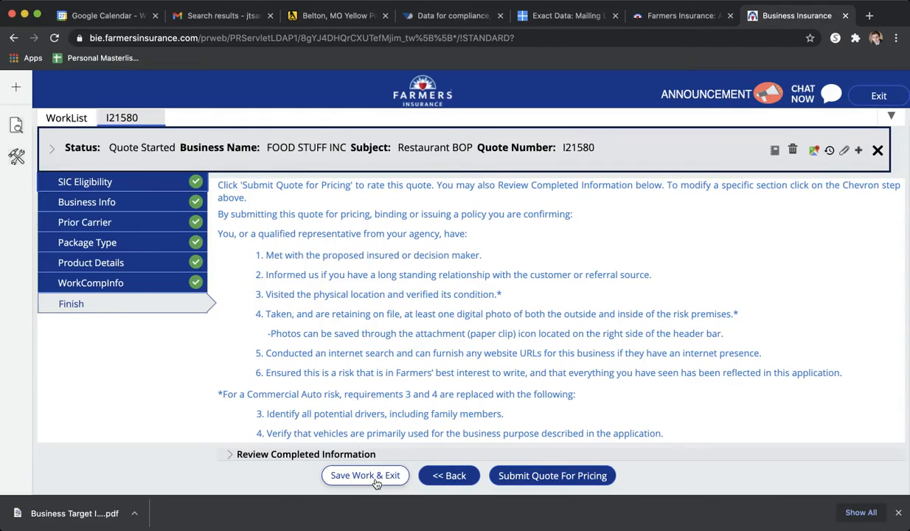
# - Exit the quoting system without submitting the quote for pricing, and close its page to return to the Business Insurance product page
pyautogui.click(879, 97)
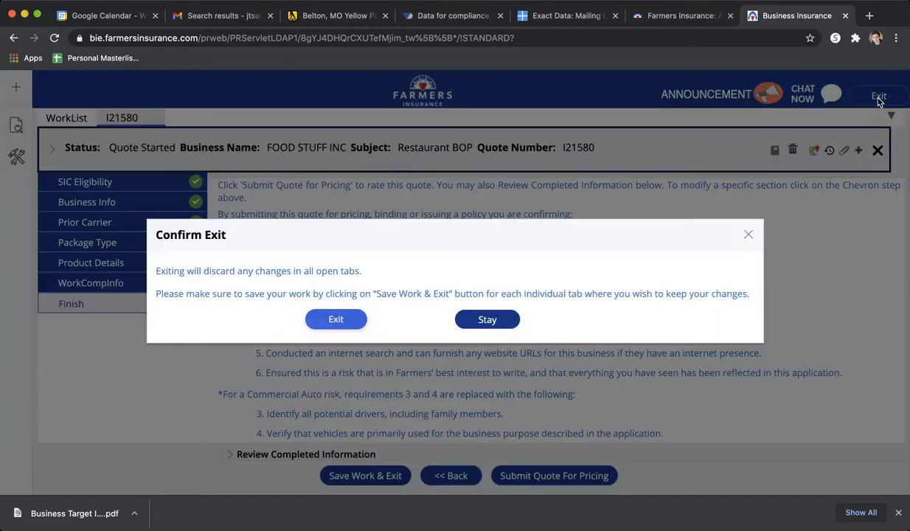
pyautogui.click(348, 319)
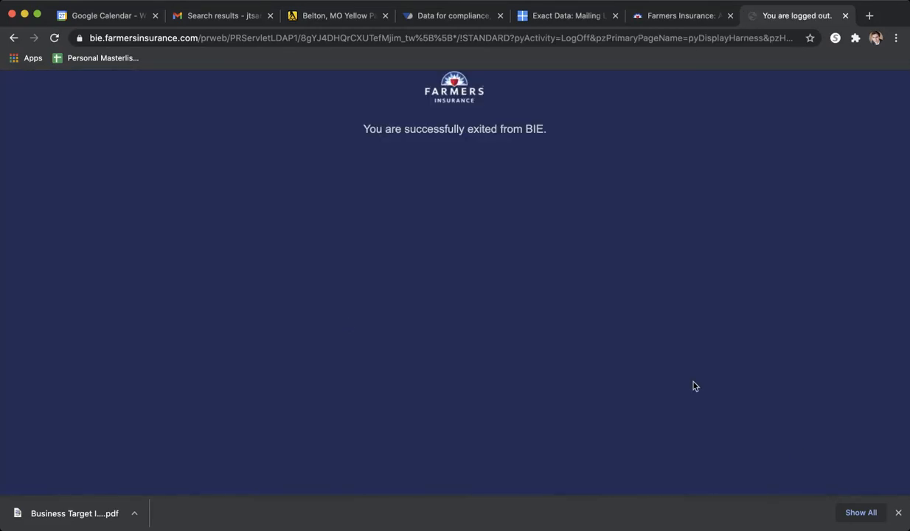
pyautogui.click(898, 512)
pyautogui.click(845, 15)
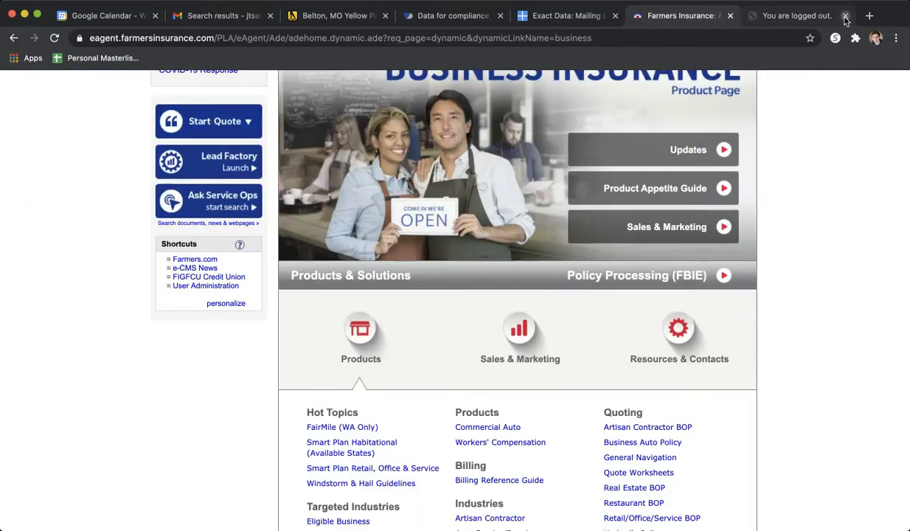
pyautogui.scroll(4, 806, 258)
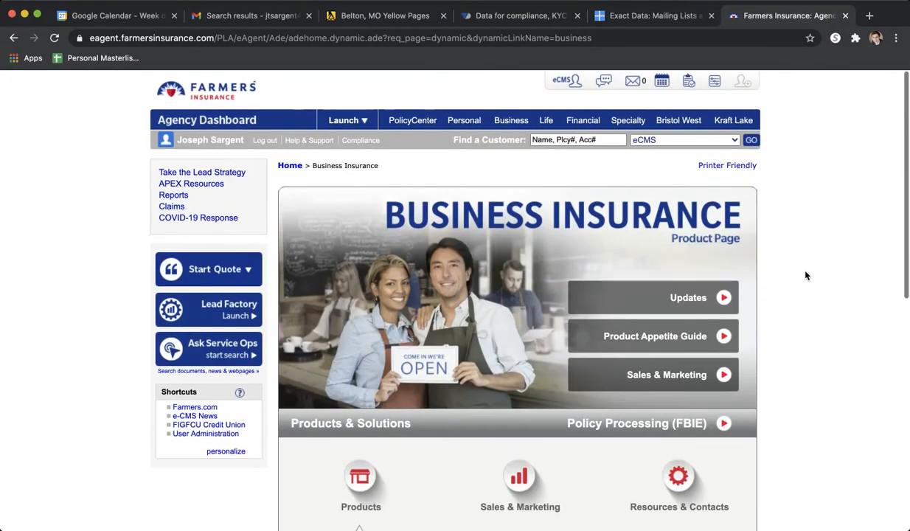